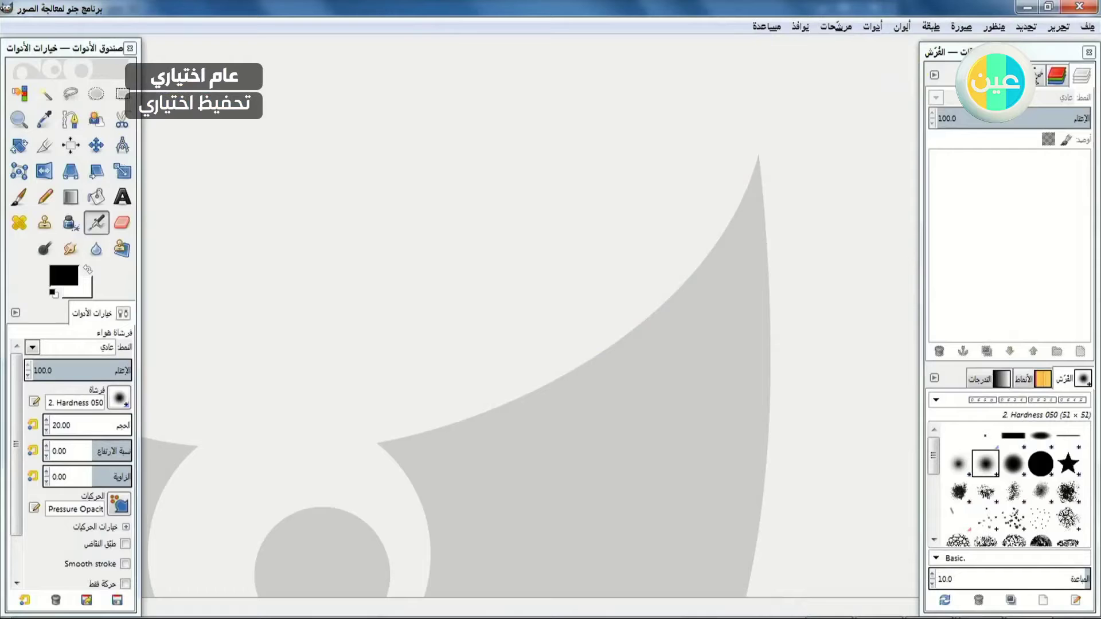
# Examine the commands offered in each main menu, from File and Edit through Image, Colors, Tools, Filters, Windows and Help.
pyautogui.click(1087, 29)
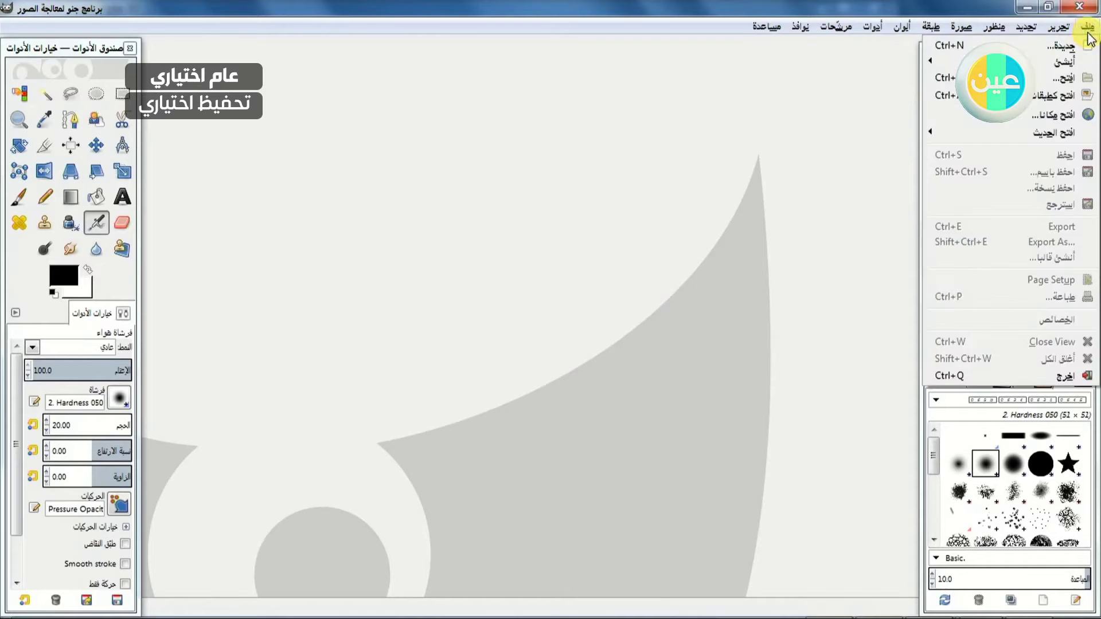
pyautogui.click(1044, 28)
pyautogui.click(1027, 25)
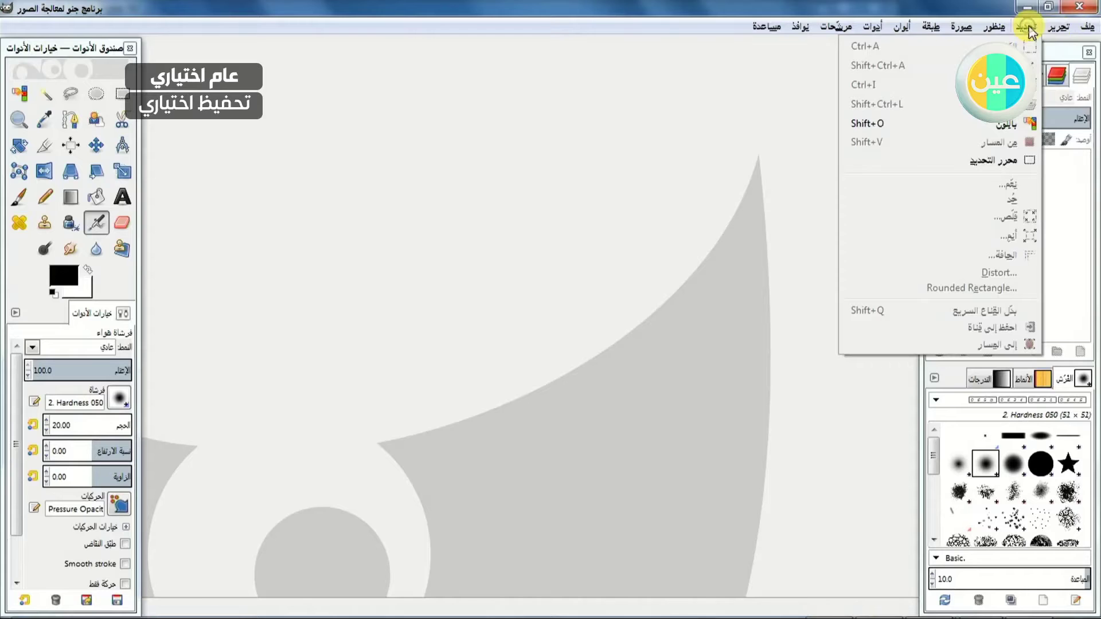
pyautogui.click(1053, 29)
pyautogui.click(1053, 30)
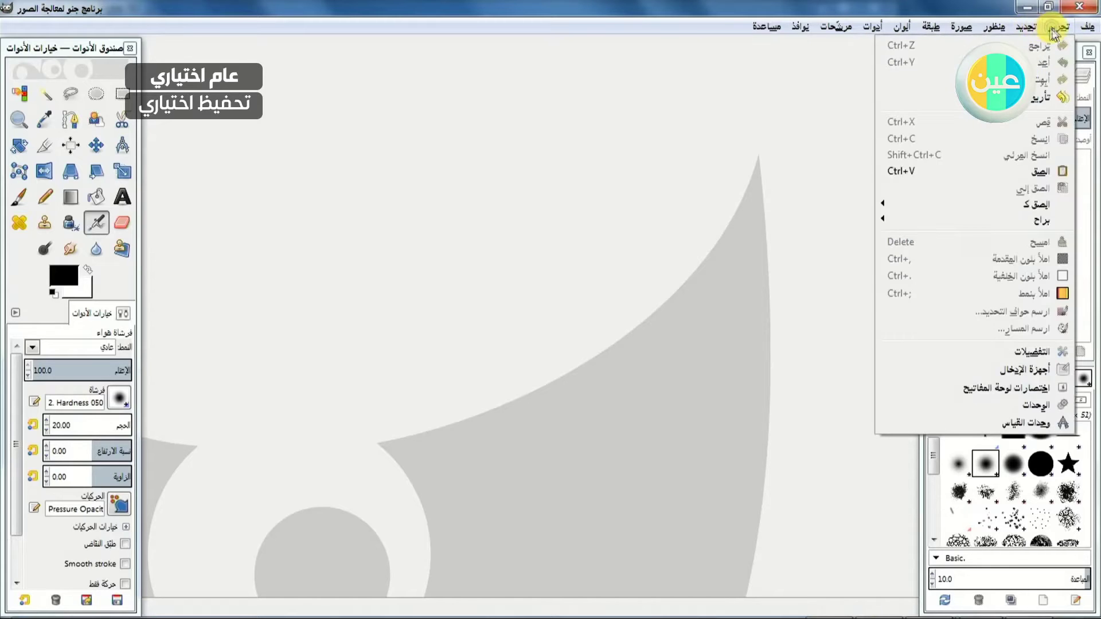
pyautogui.click(994, 29)
pyautogui.click(993, 29)
pyautogui.click(963, 29)
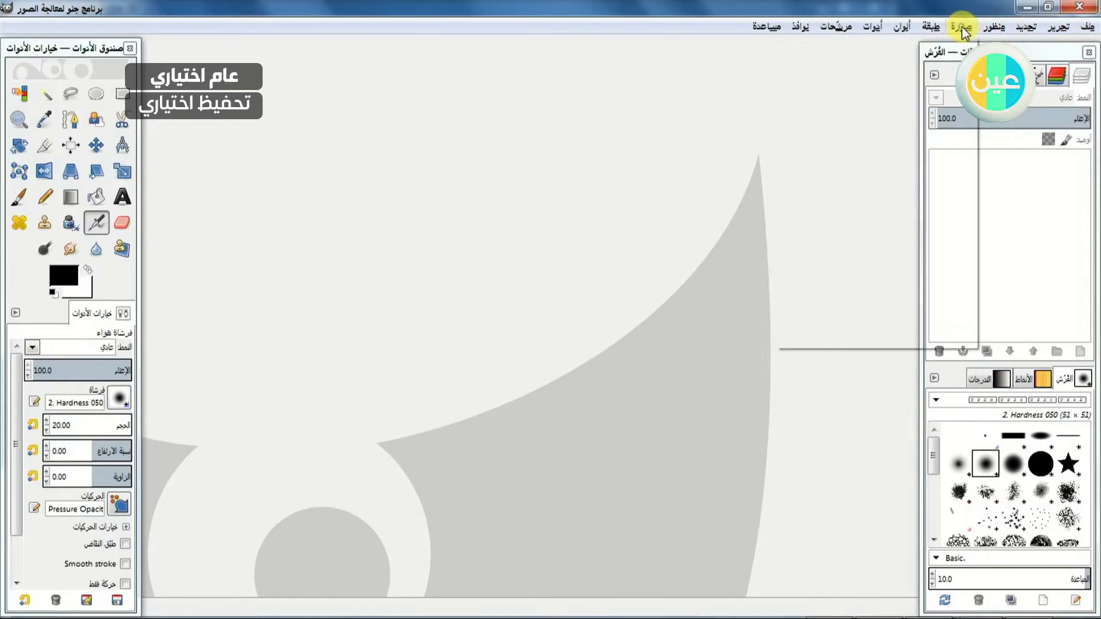
pyautogui.click(963, 28)
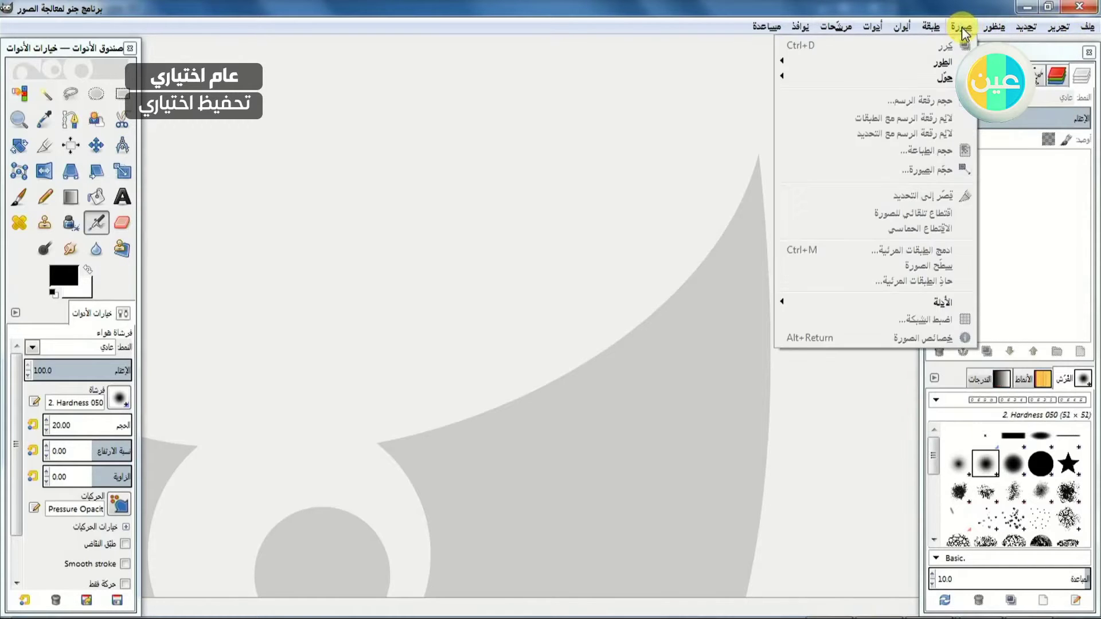
pyautogui.click(931, 28)
pyautogui.click(904, 29)
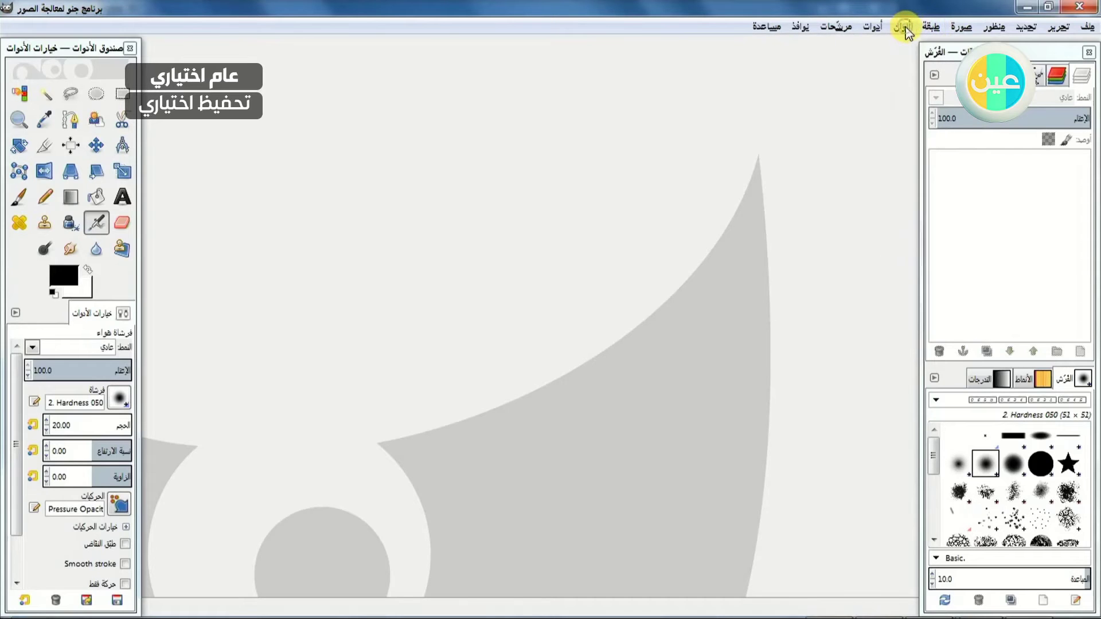
pyautogui.click(904, 29)
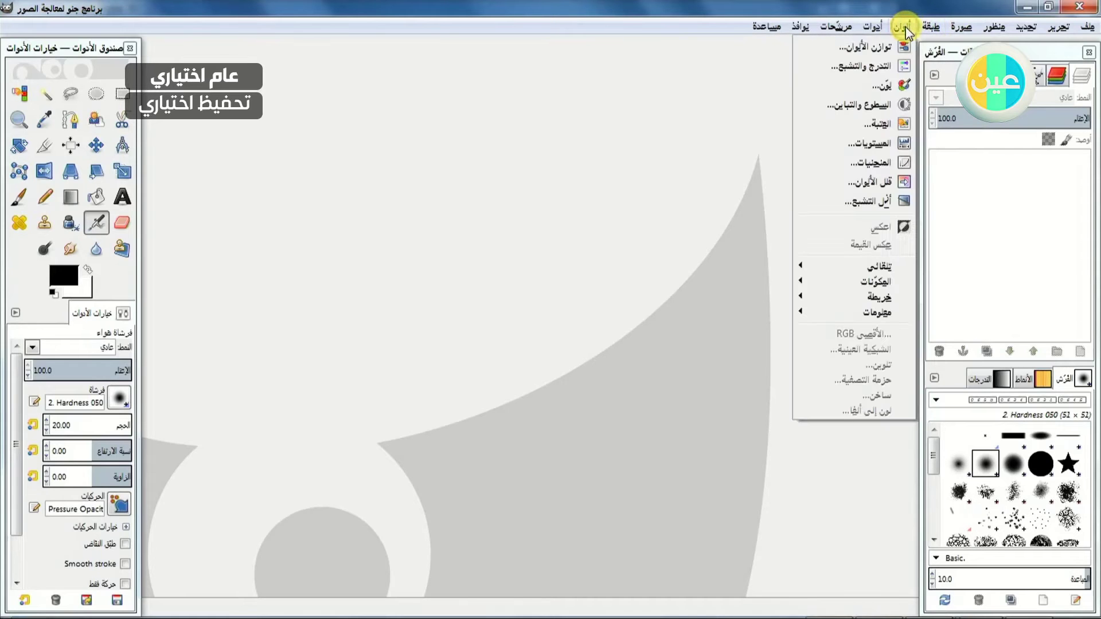
pyautogui.click(874, 28)
pyautogui.click(874, 27)
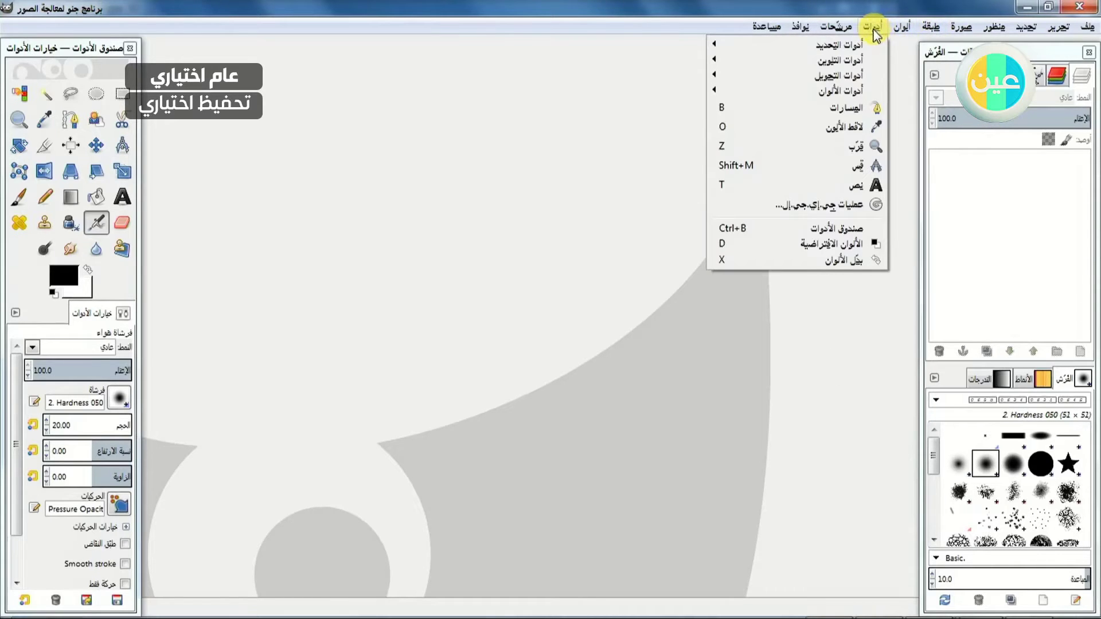
pyautogui.click(840, 27)
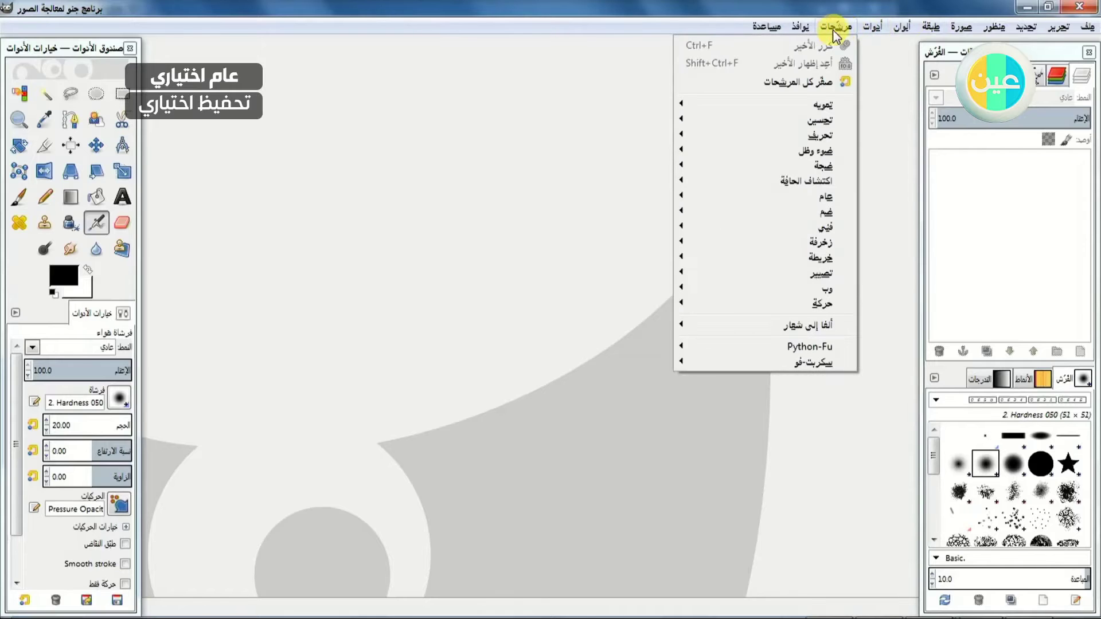
pyautogui.click(800, 27)
pyautogui.click(801, 27)
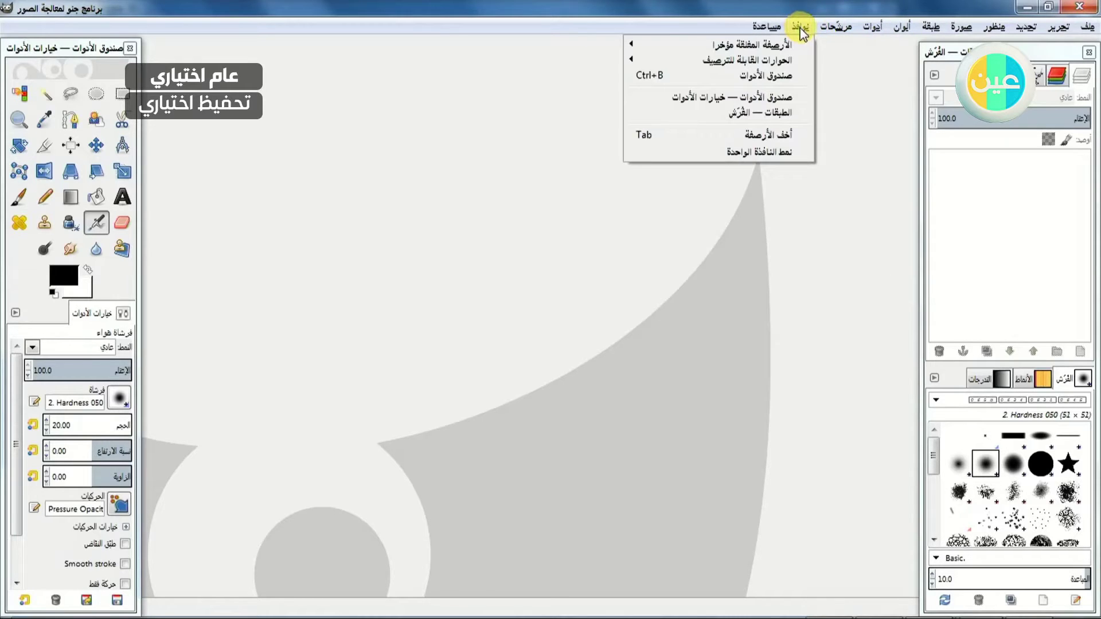
pyautogui.click(778, 27)
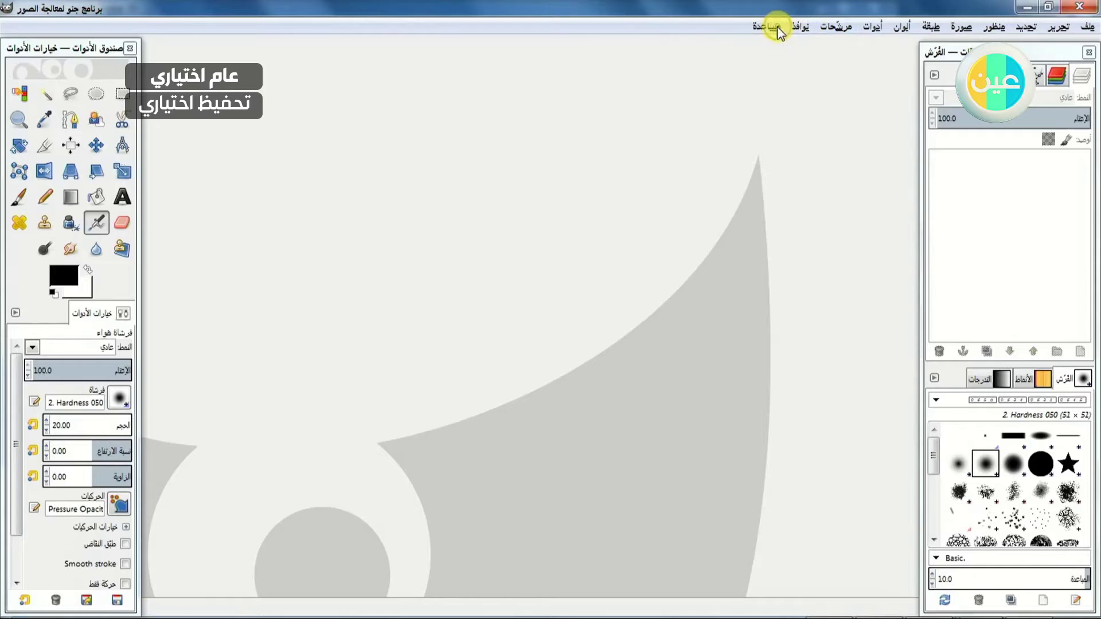
pyautogui.click(778, 28)
pyautogui.click(830, 80)
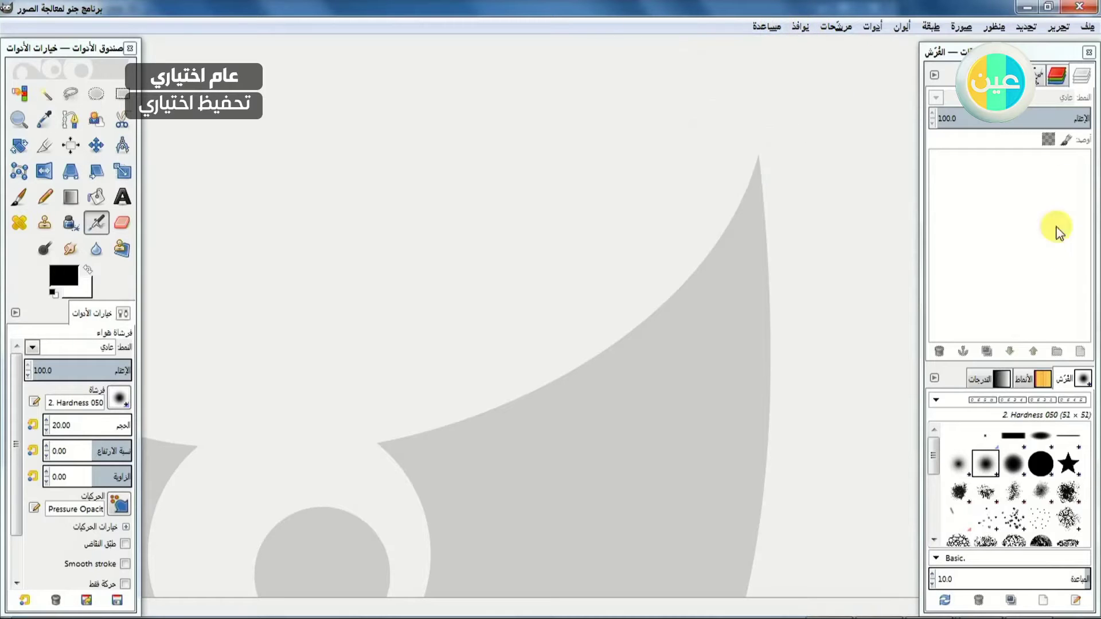
# Shift the layers and brushes dock and the toolbox slightly inward from the window's edges.
pyautogui.moveTo(995, 51); pyautogui.dragTo(991, 52)
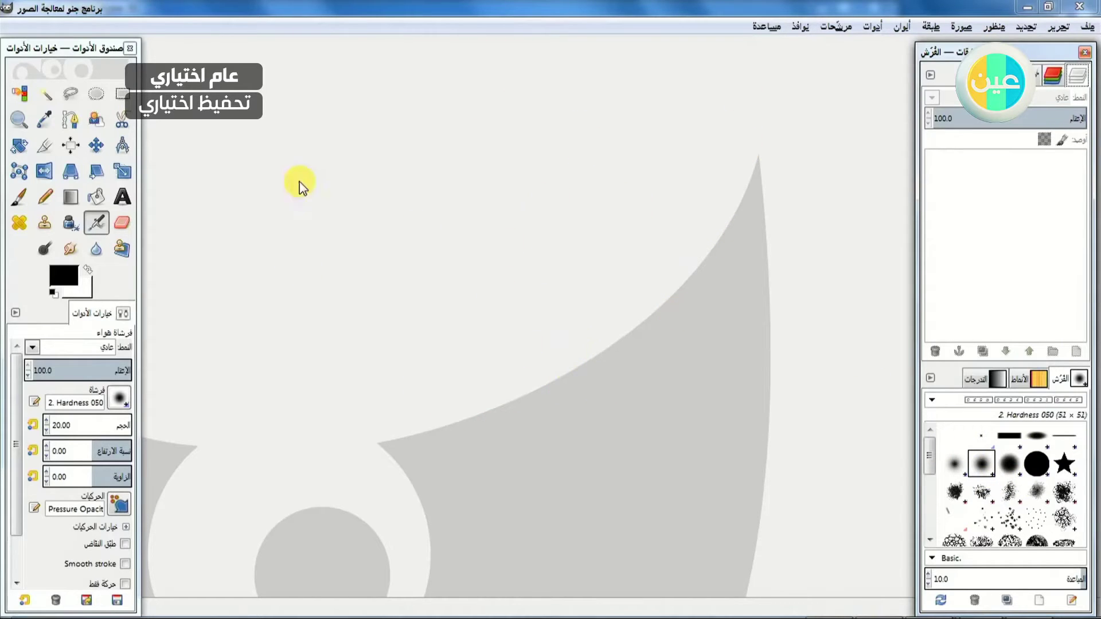
pyautogui.moveTo(99, 47); pyautogui.dragTo(109, 45)
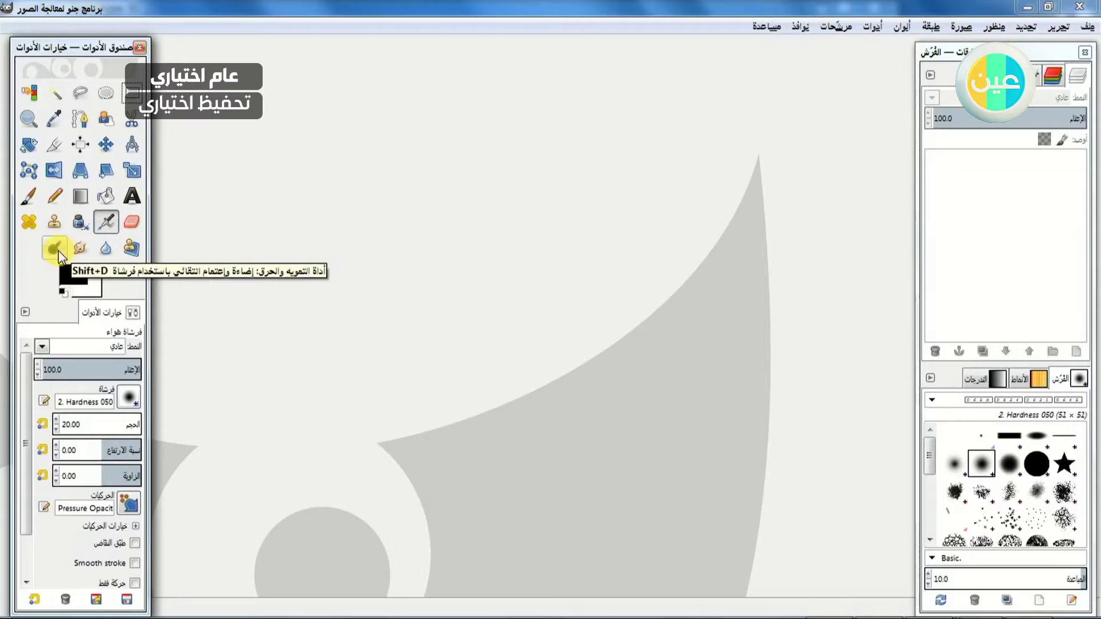
pyautogui.click(69, 279)
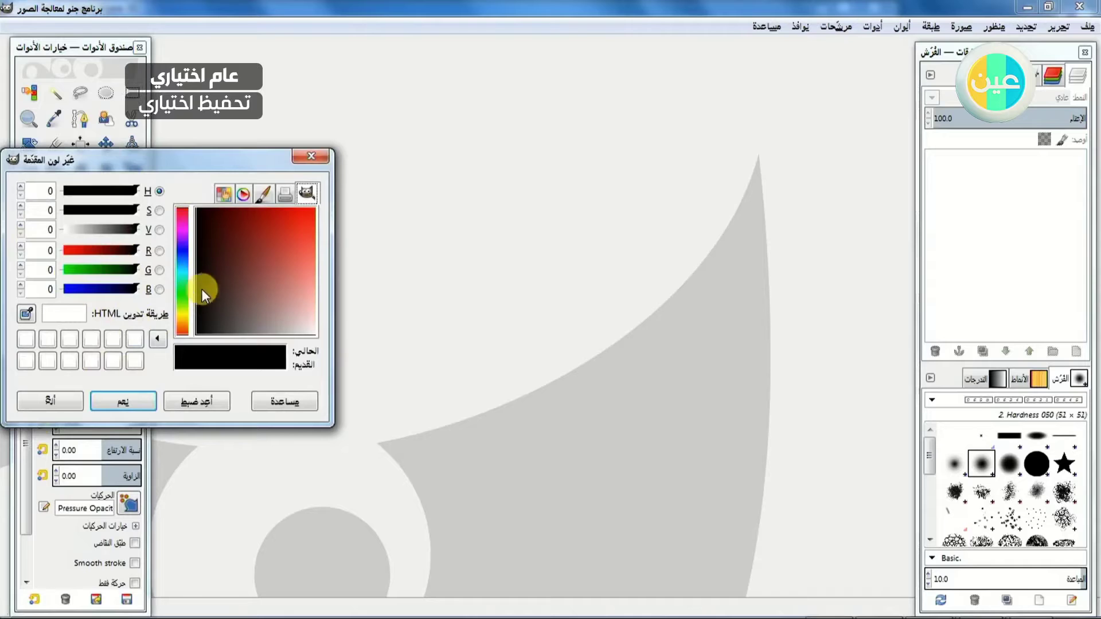
pyautogui.moveTo(276, 240); pyautogui.dragTo(287, 223)
pyautogui.click(127, 400)
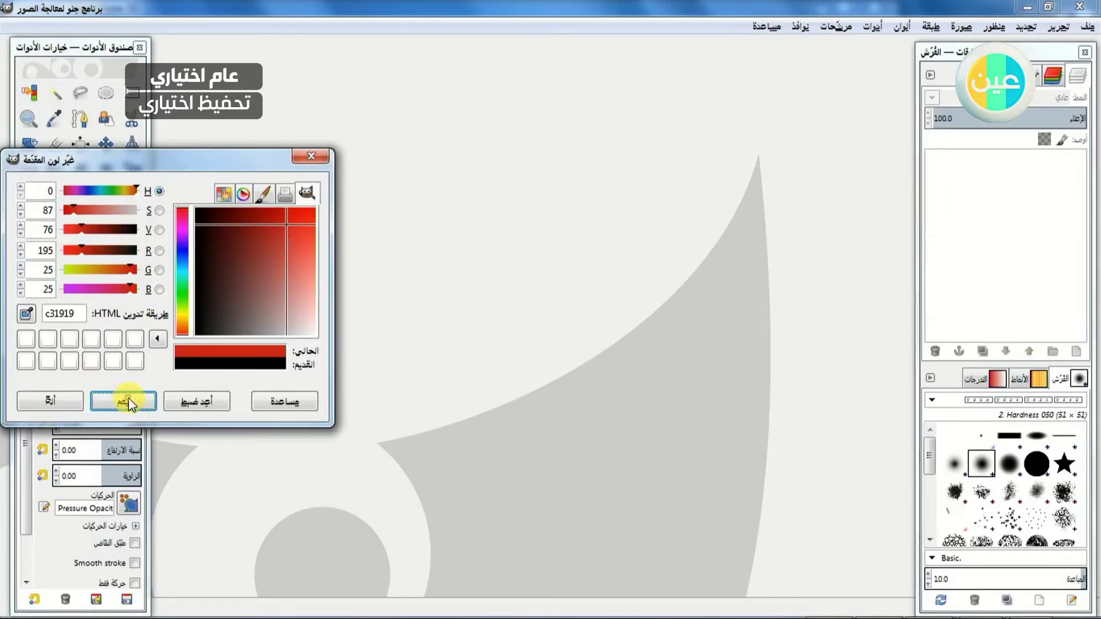
pyautogui.click(130, 398)
pyautogui.click(311, 155)
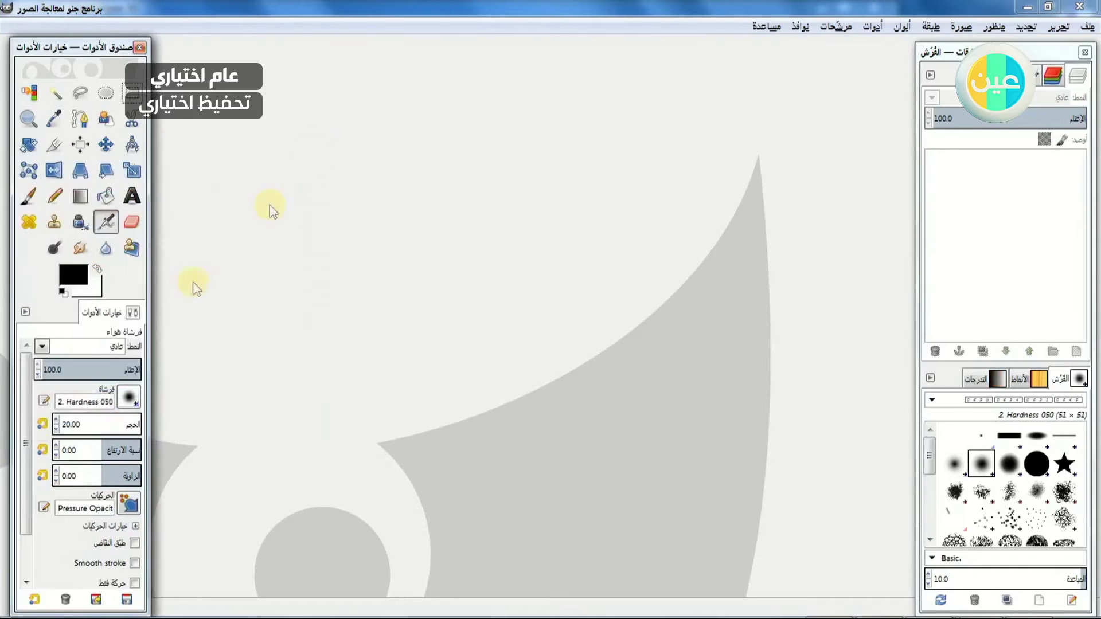
pyautogui.click(99, 267)
pyautogui.click(99, 267)
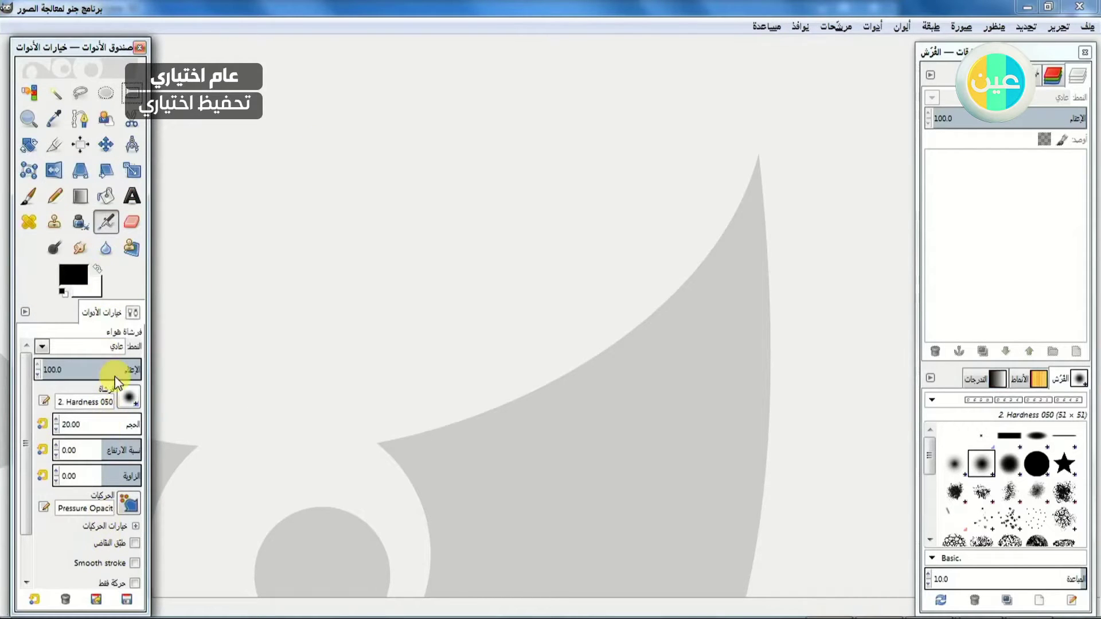
pyautogui.click(107, 145)
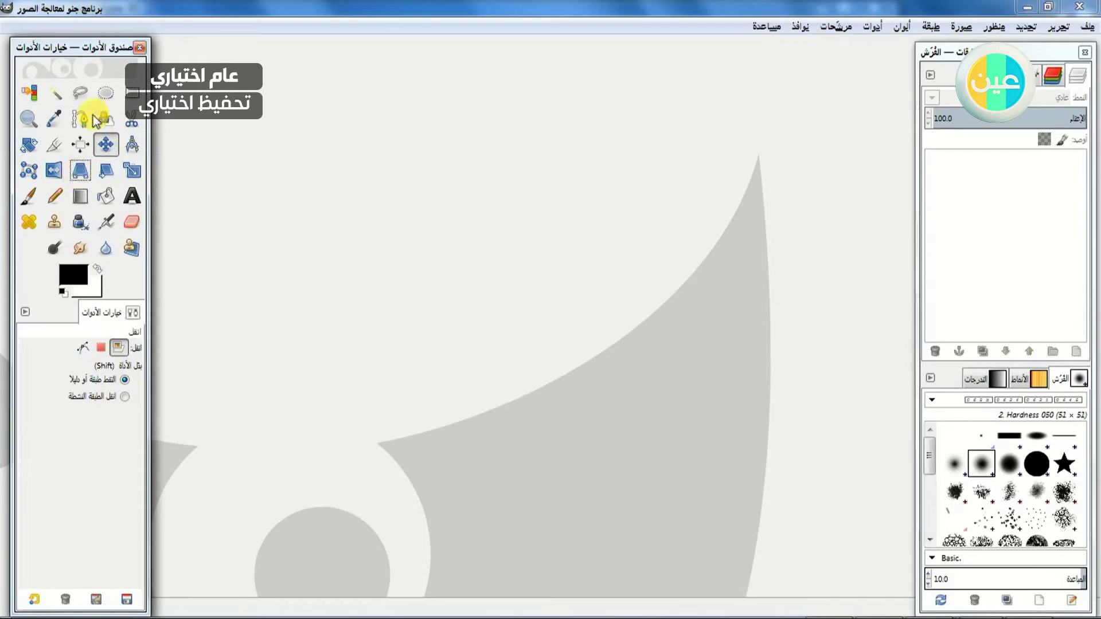
pyautogui.click(487, 143)
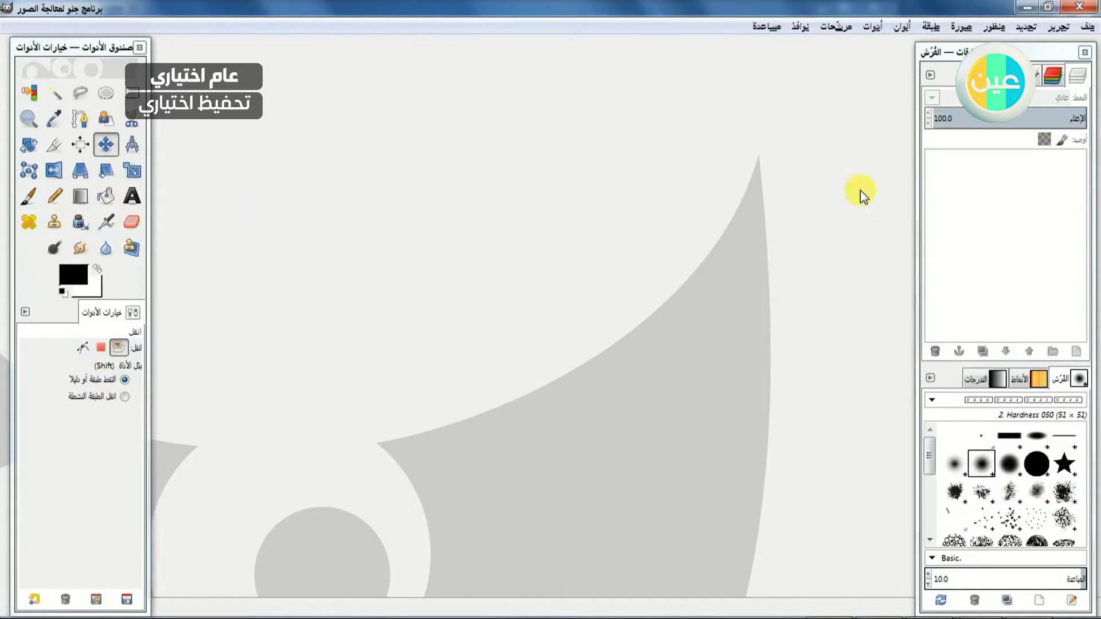
# Create a new blank image from the 800x600 template.
pyautogui.click(1087, 26)
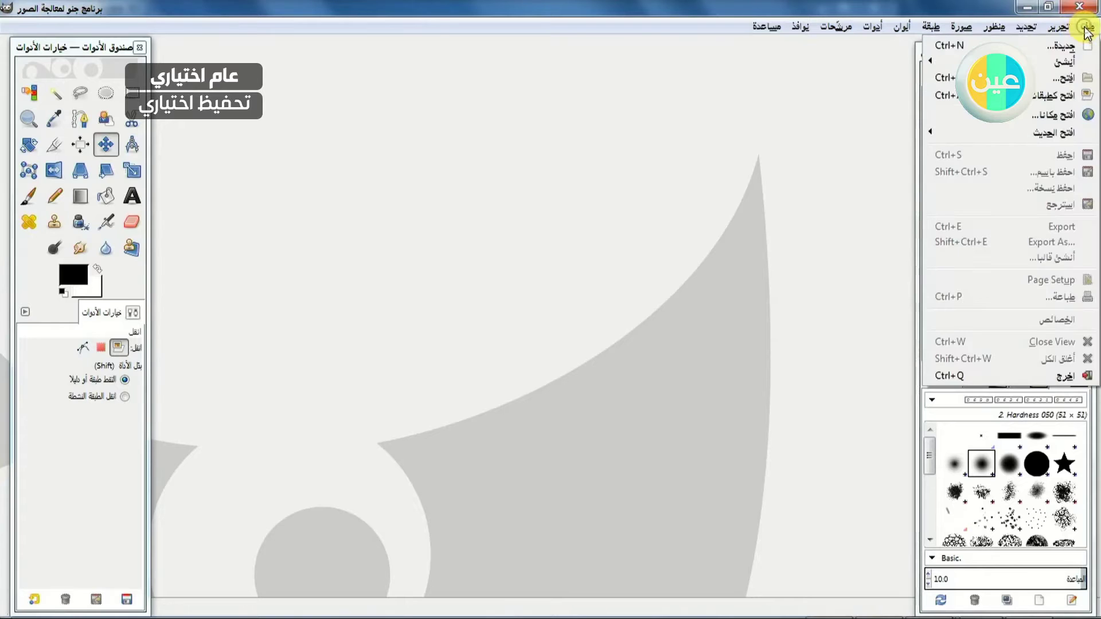
pyautogui.click(1052, 43)
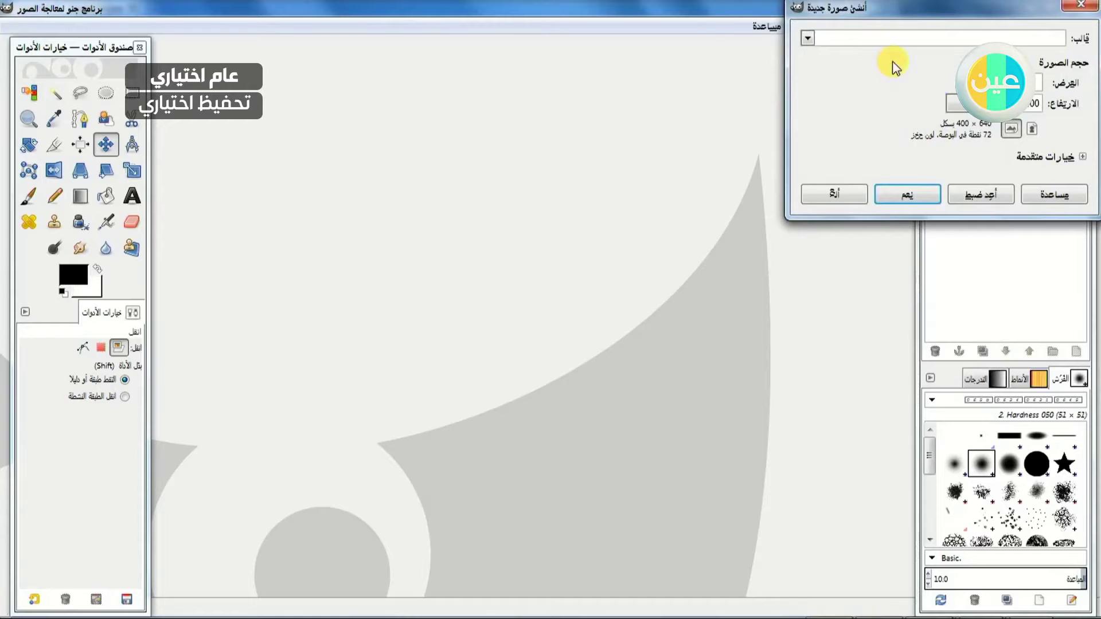
pyautogui.click(808, 38)
pyautogui.click(808, 38)
pyautogui.click(808, 39)
pyautogui.click(808, 38)
pyautogui.click(808, 39)
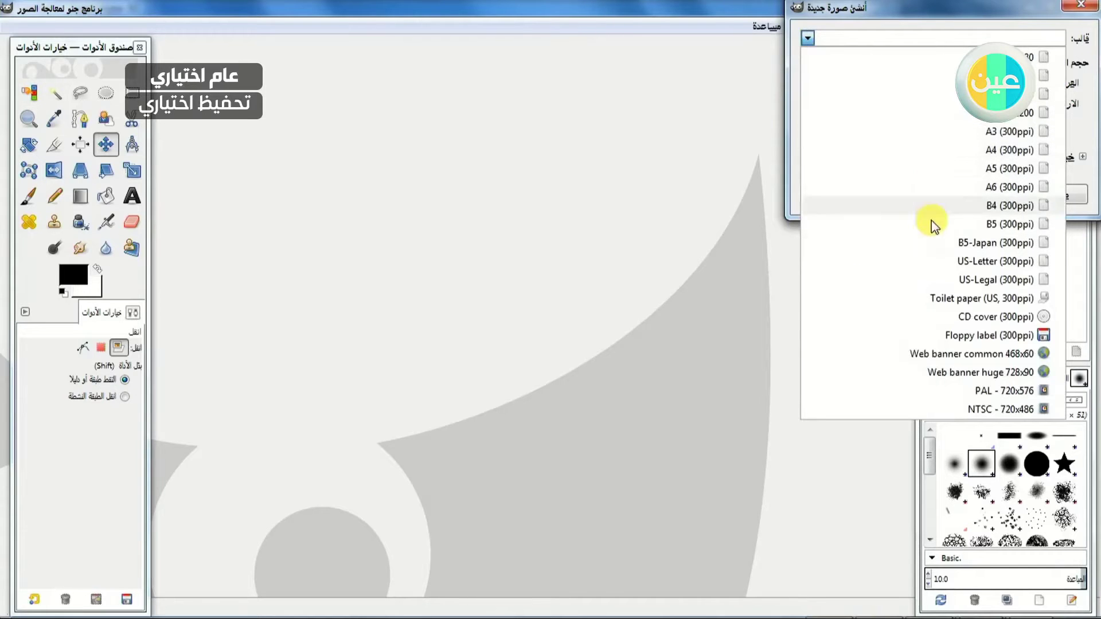
pyautogui.click(930, 78)
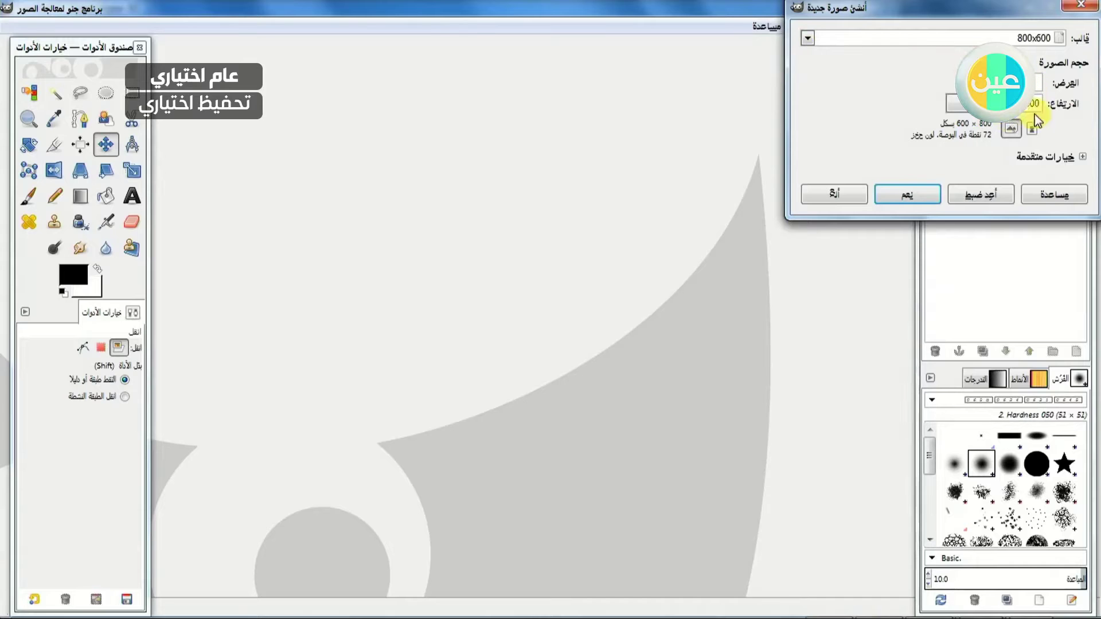
pyautogui.click(917, 198)
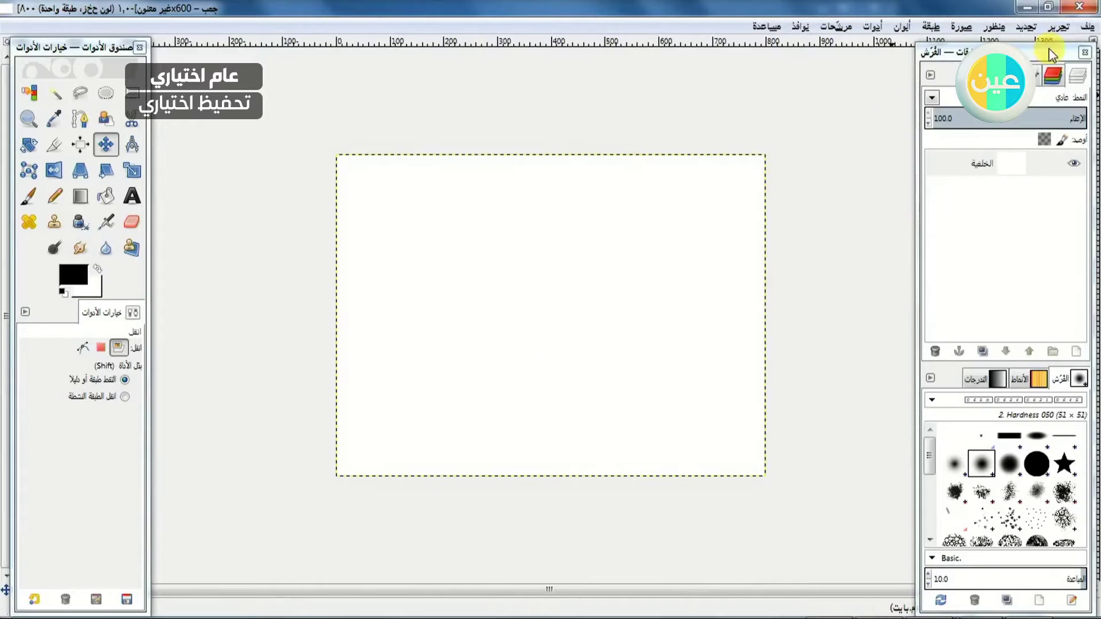
# Open pic.png from the Desktop as a layer in the blank image, converting it to the RGB (sRGB built-in) working space.
pyautogui.click(1089, 28)
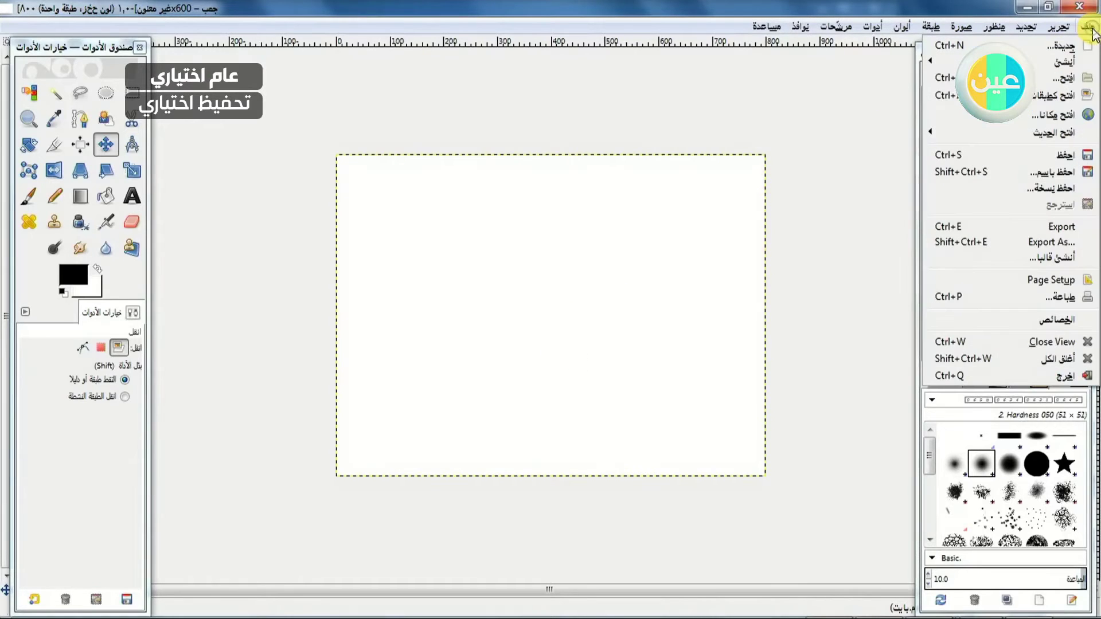
pyautogui.click(1051, 95)
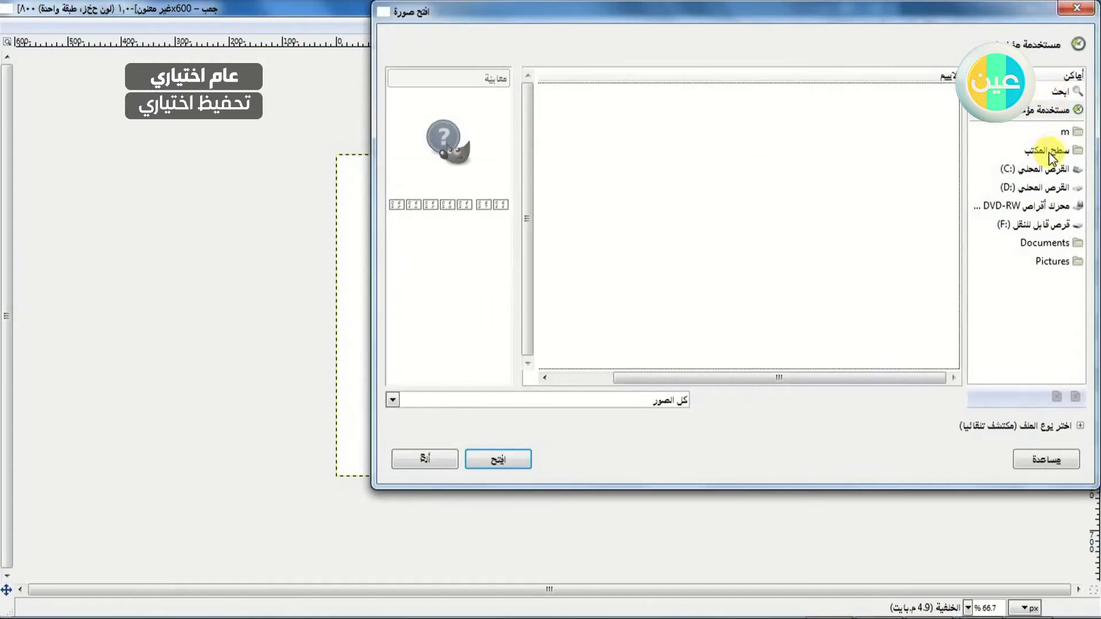
pyautogui.click(1051, 150)
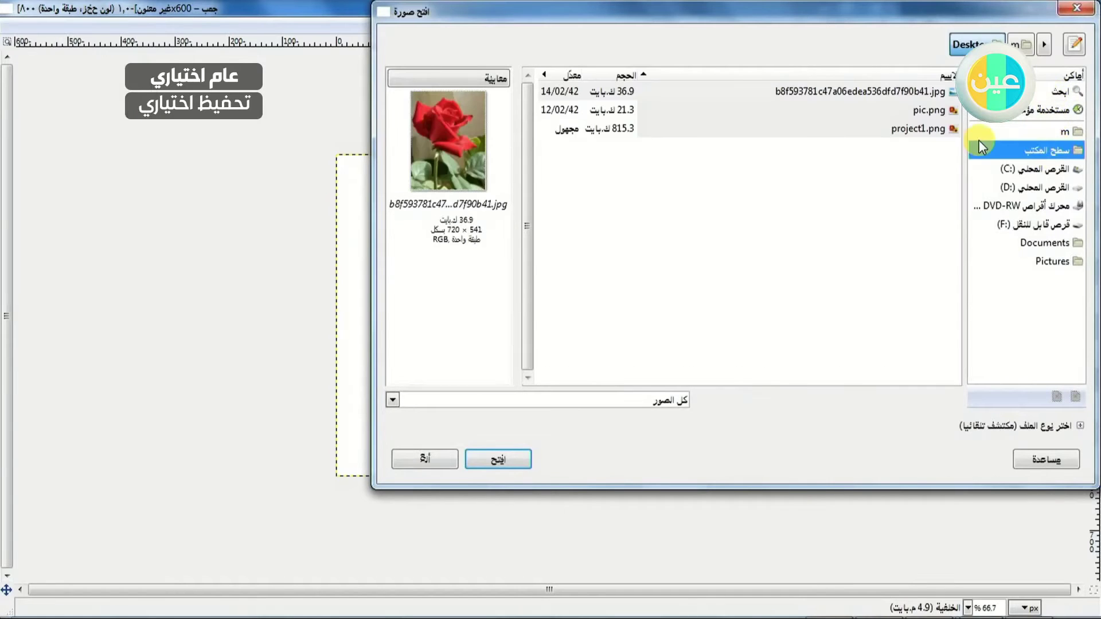
pyautogui.click(912, 91)
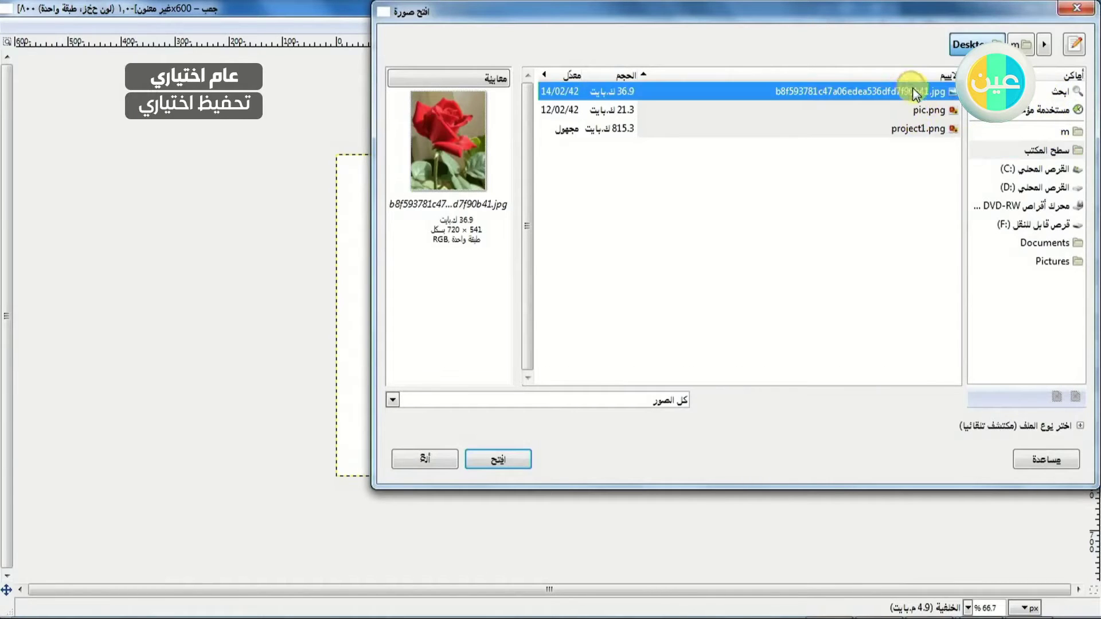
pyautogui.click(917, 110)
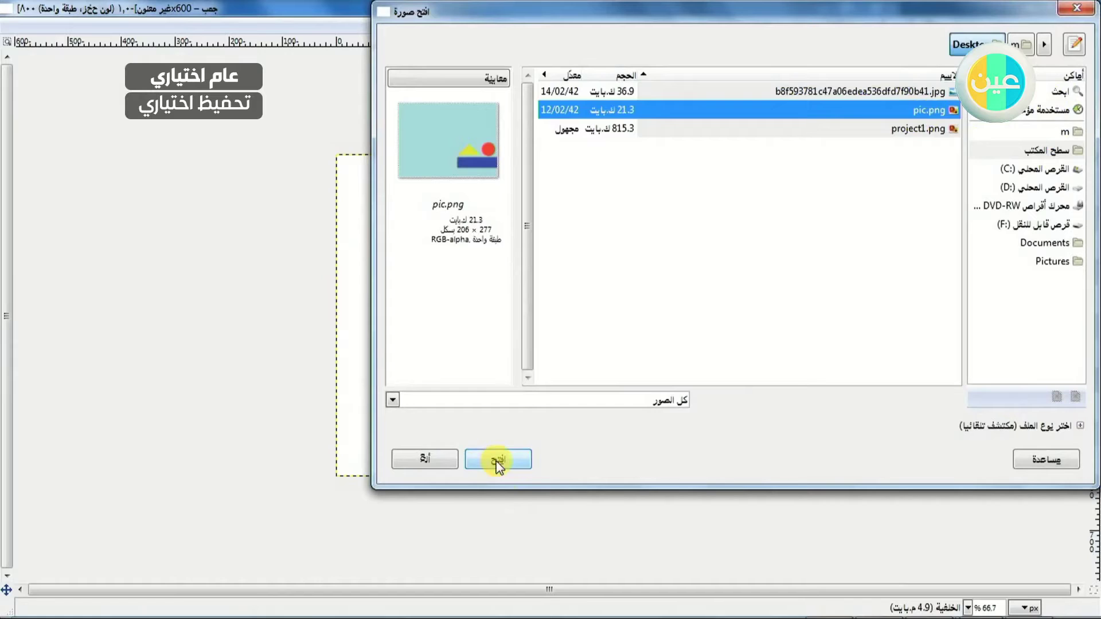
pyautogui.click(497, 461)
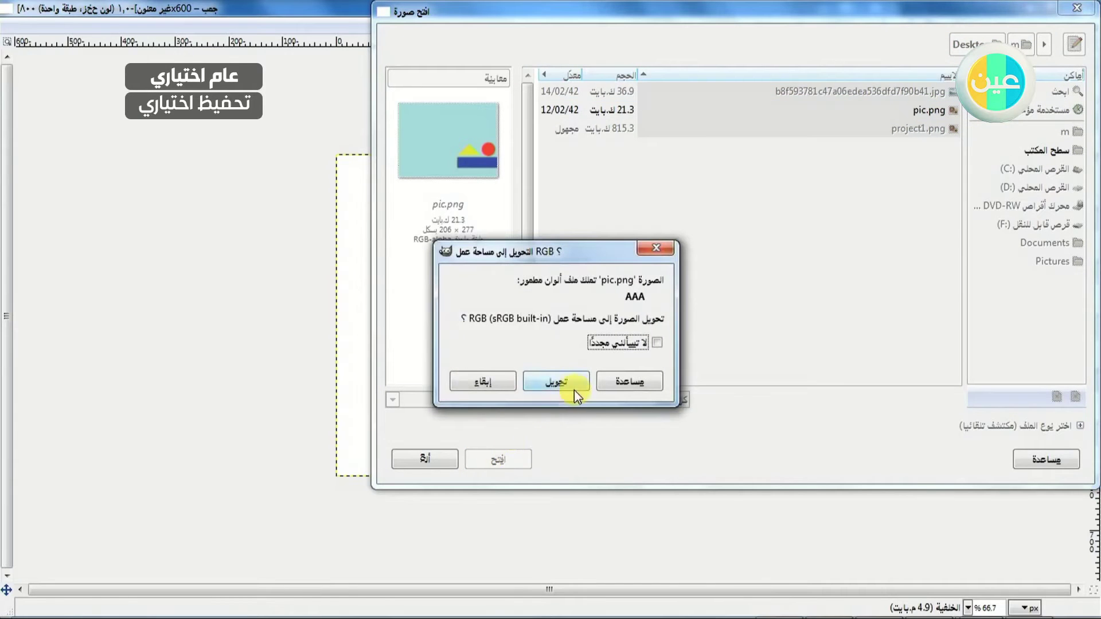
pyautogui.click(563, 383)
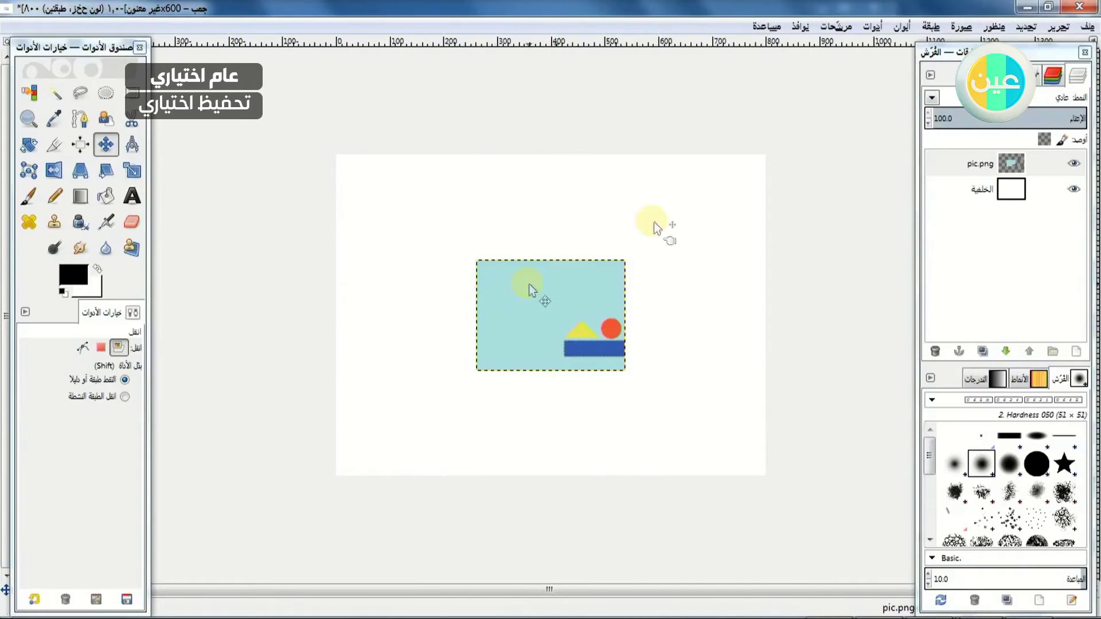
# Scale the pic.png layer up to about 646 × 478 px, roughly centred on the white canvas.
pyautogui.click(974, 189)
pyautogui.click(978, 166)
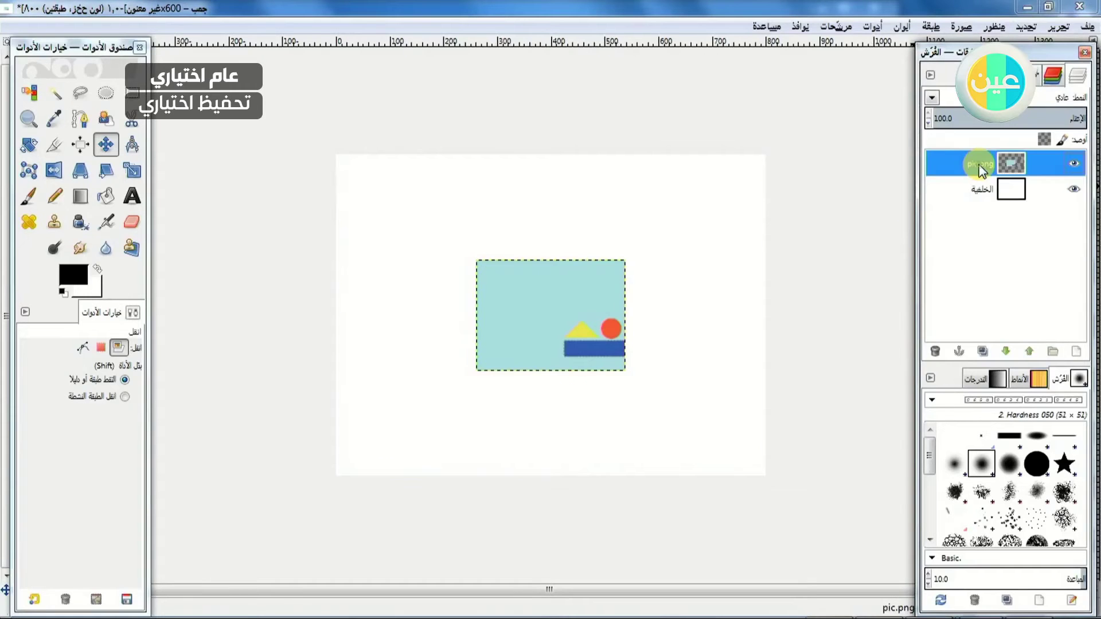
pyautogui.click(984, 167)
pyautogui.click(131, 170)
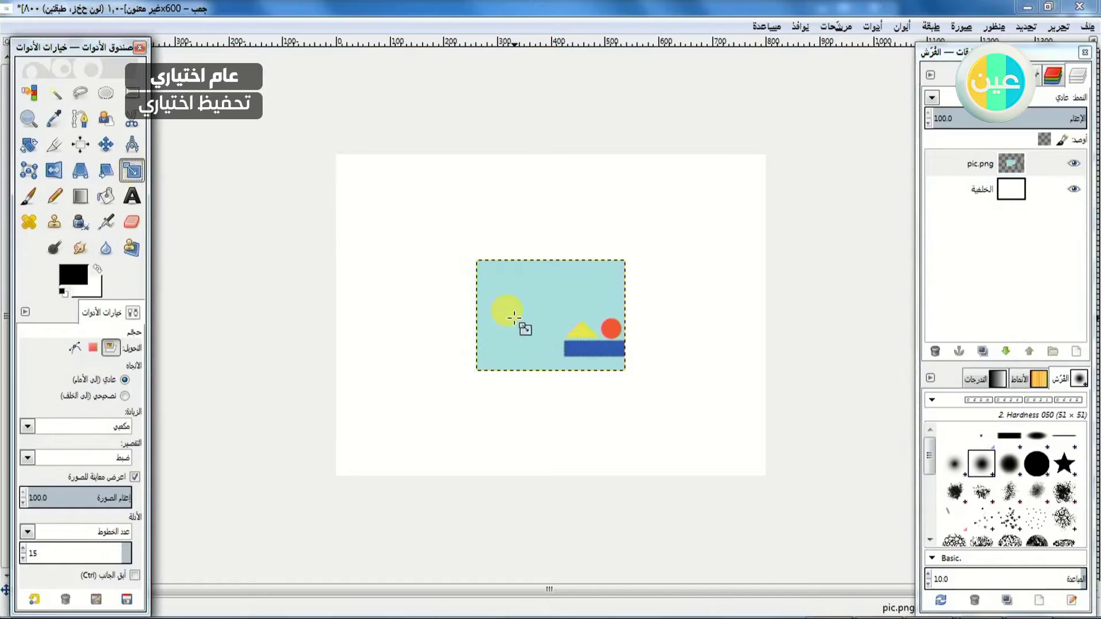
pyautogui.press('Tab')
pyautogui.click(513, 319)
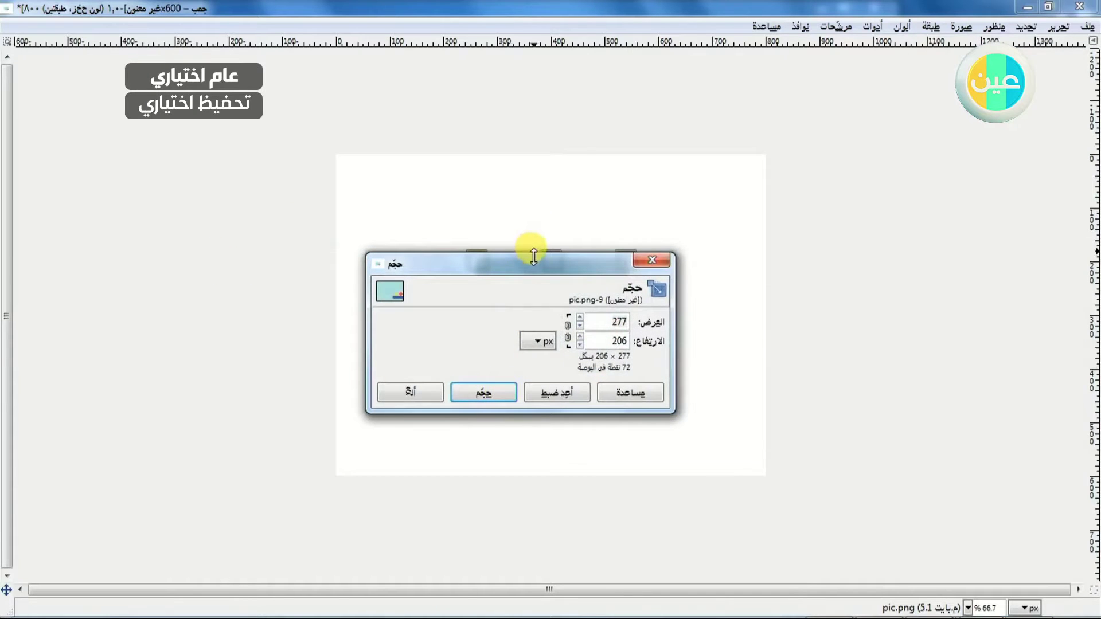
pyautogui.moveTo(529, 262); pyautogui.dragTo(251, 234)
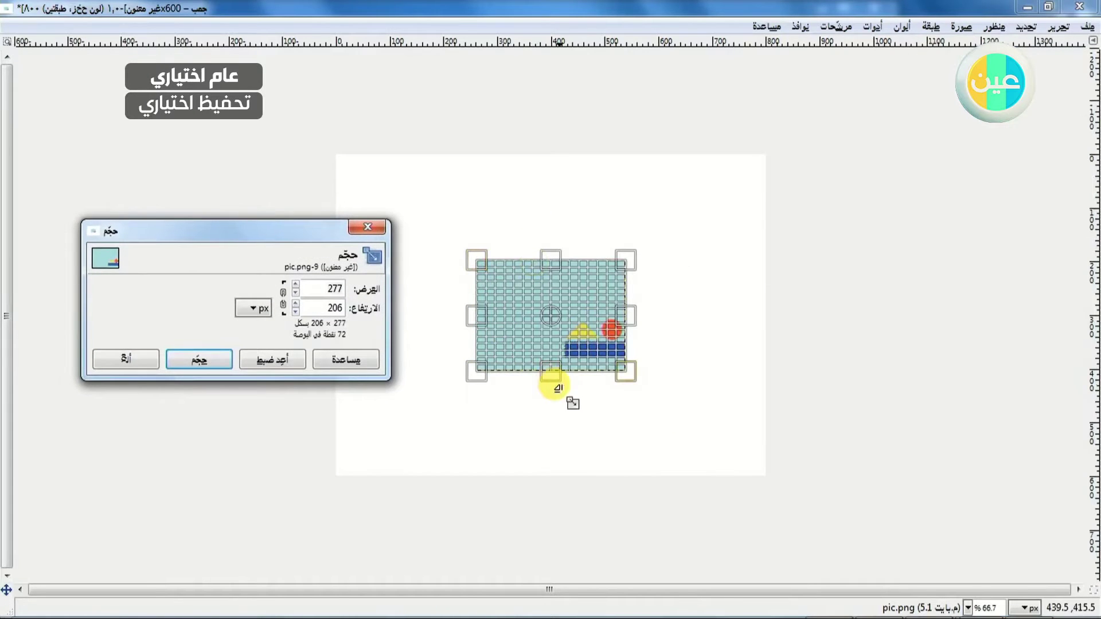
pyautogui.press('Tab')
pyautogui.moveTo(627, 373); pyautogui.dragTo(742, 450)
pyautogui.moveTo(611, 355); pyautogui.dragTo(514, 279)
pyautogui.moveTo(646, 371); pyautogui.dragTo(728, 440)
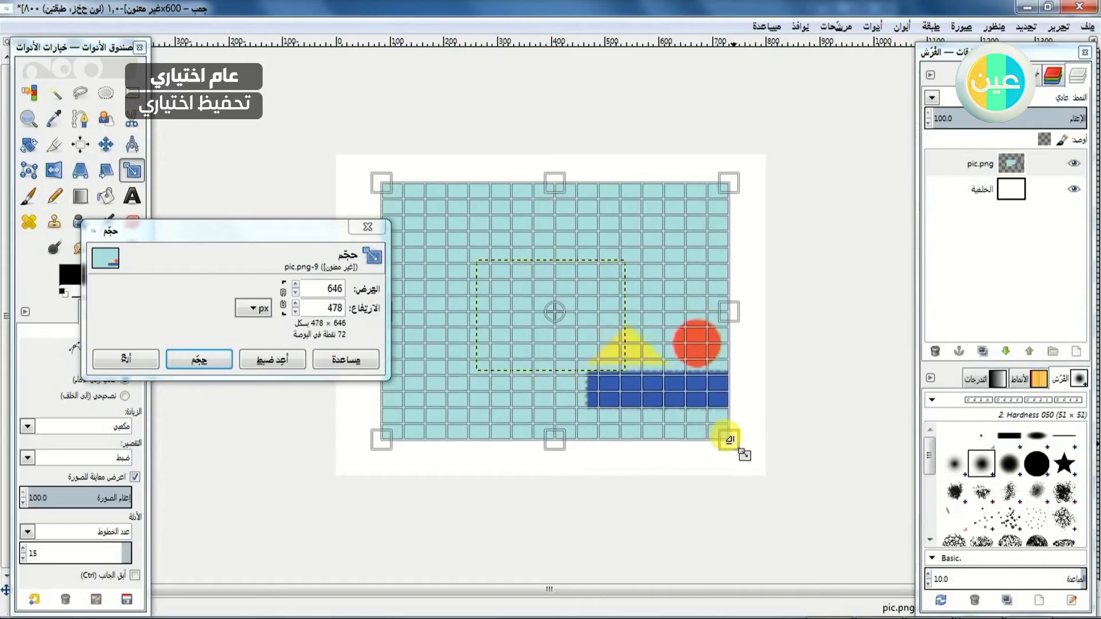
pyautogui.click(211, 360)
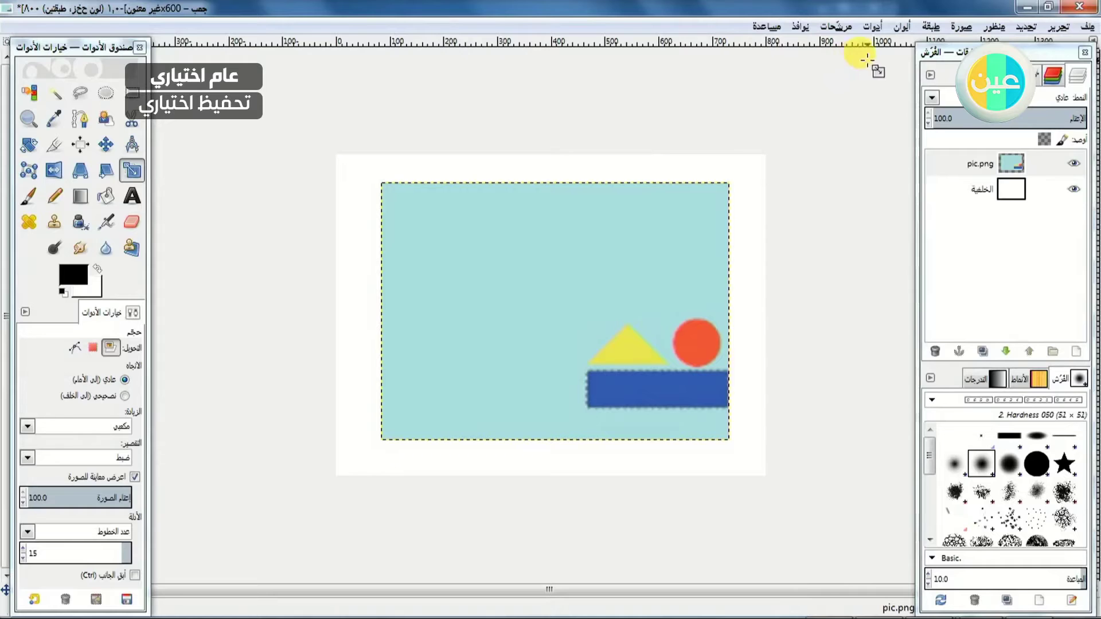
# Duplicate the whole image into a separate window and close the copy, discarding its changes.
pyautogui.click(955, 27)
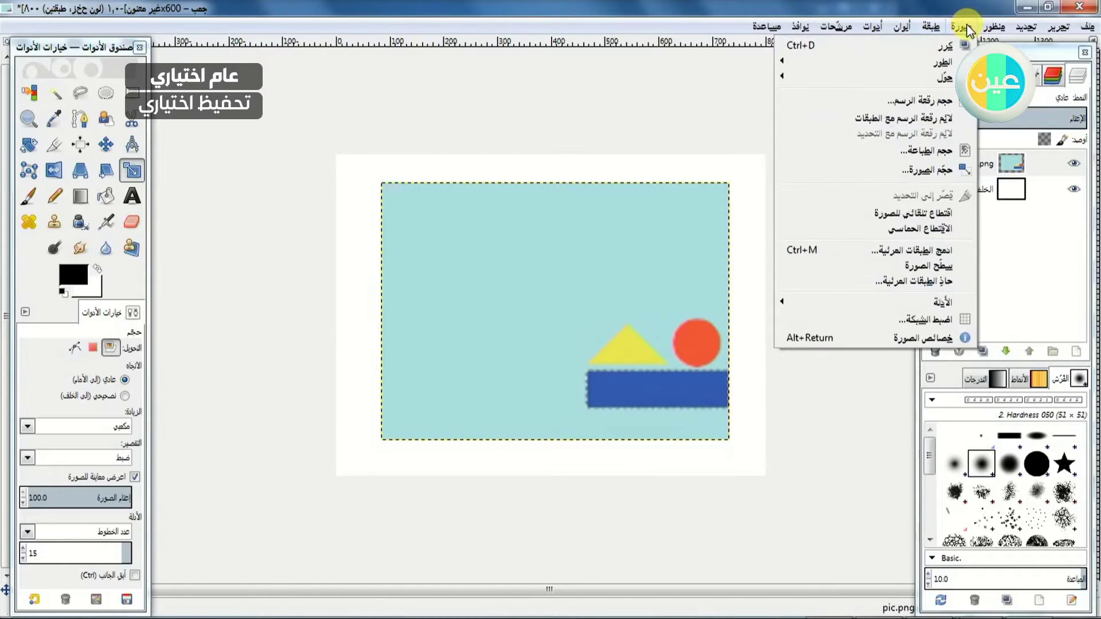
pyautogui.moveTo(943, 62)
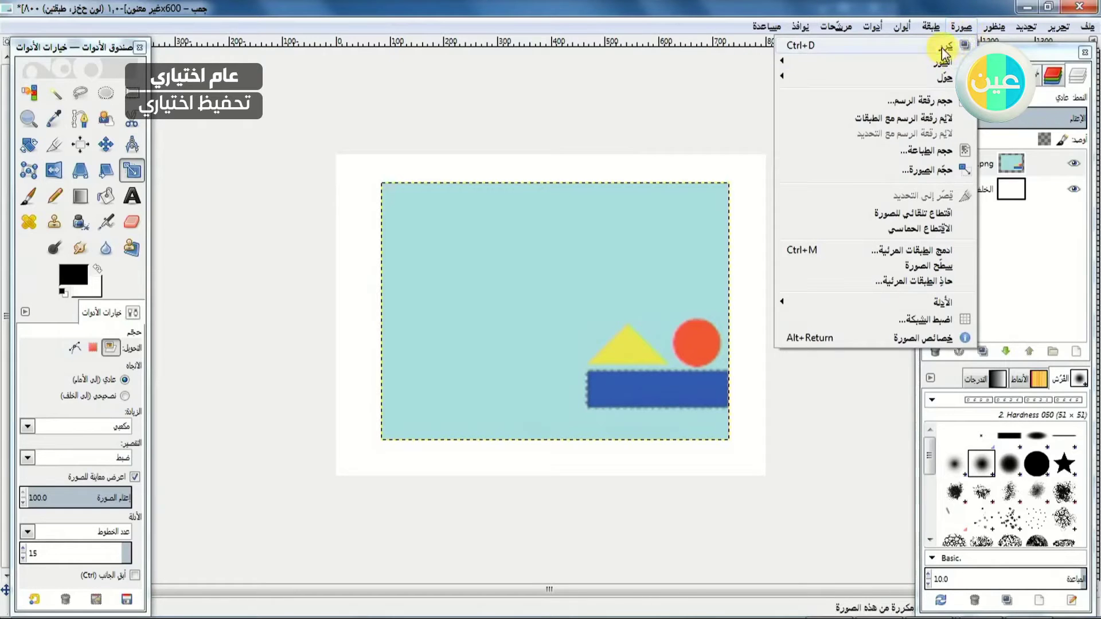
pyautogui.click(909, 47)
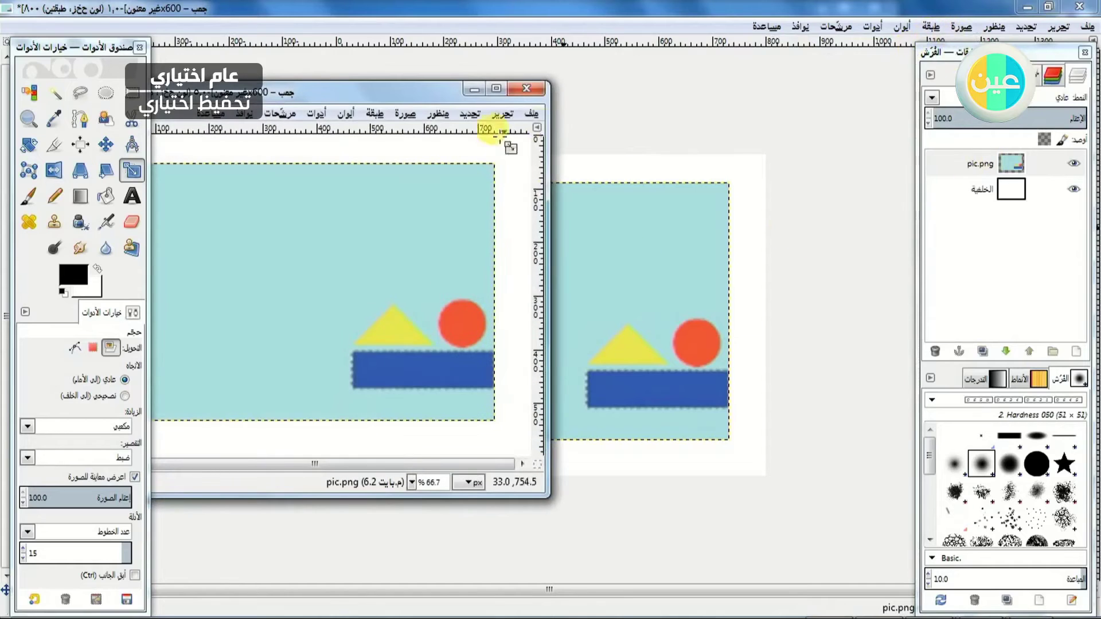
pyautogui.moveTo(388, 94); pyautogui.dragTo(420, 132)
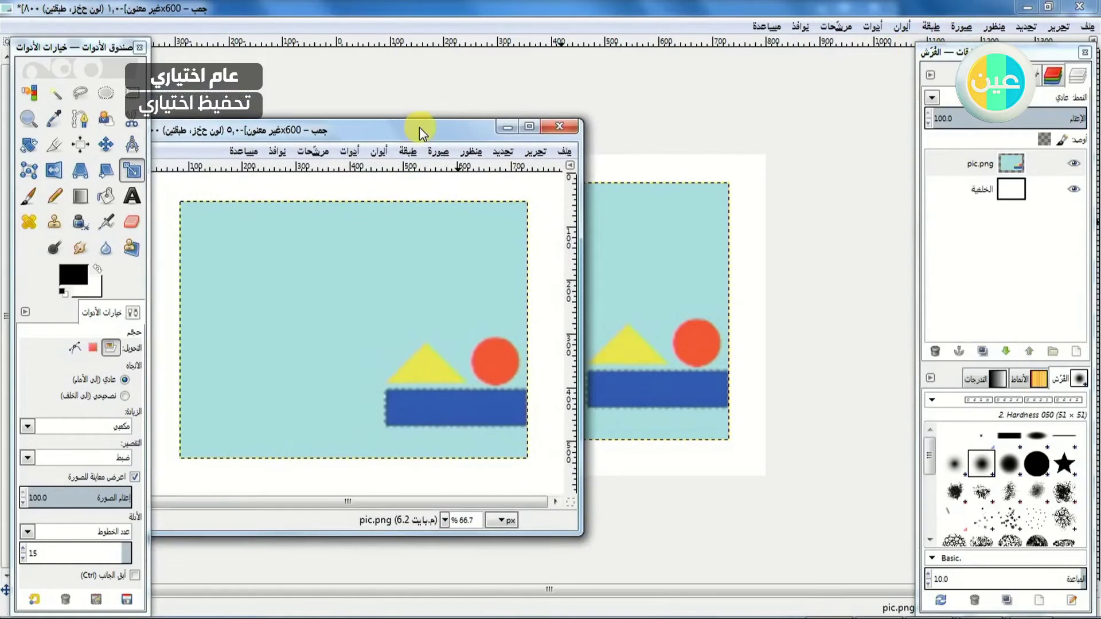
pyautogui.click(559, 126)
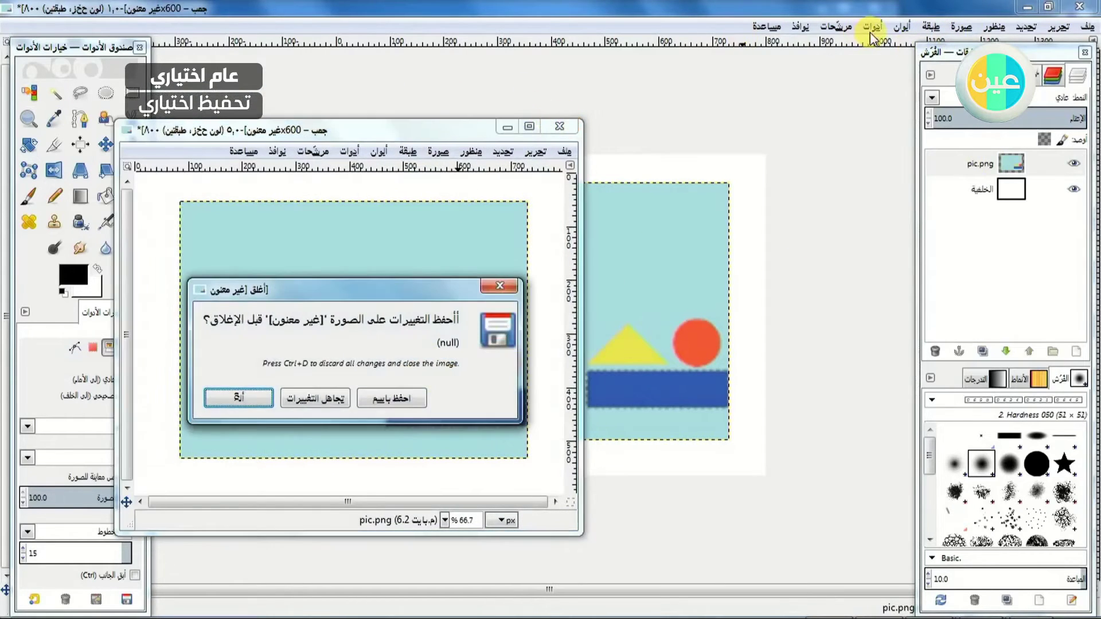
pyautogui.click(321, 398)
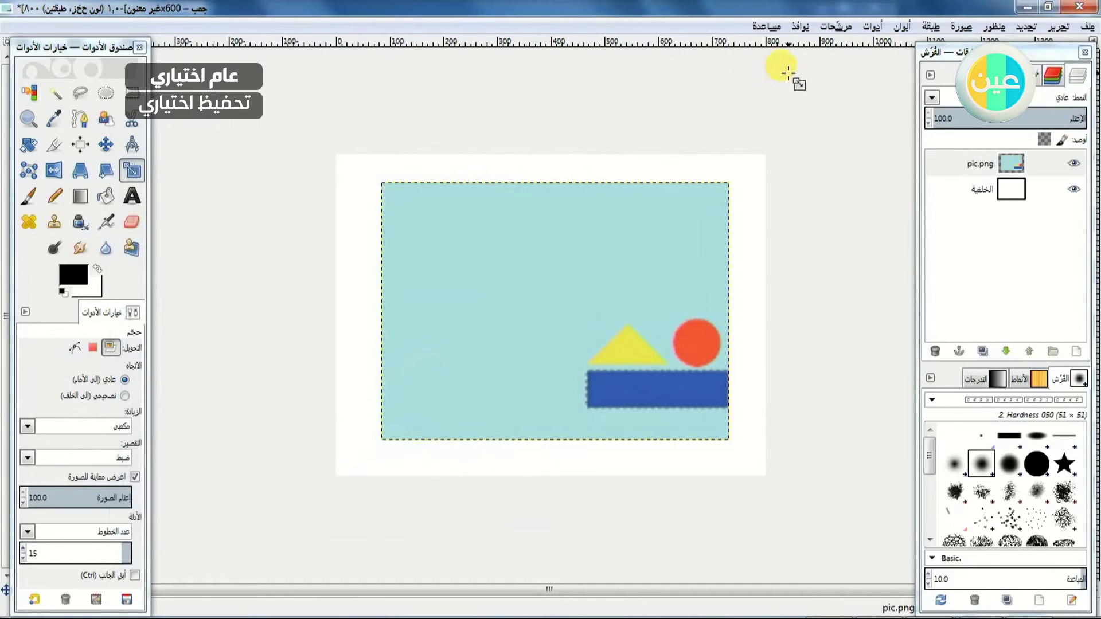
# Convert the image's color mode to grayscale and undo the conversion.
pyautogui.click(971, 167)
pyautogui.click(962, 26)
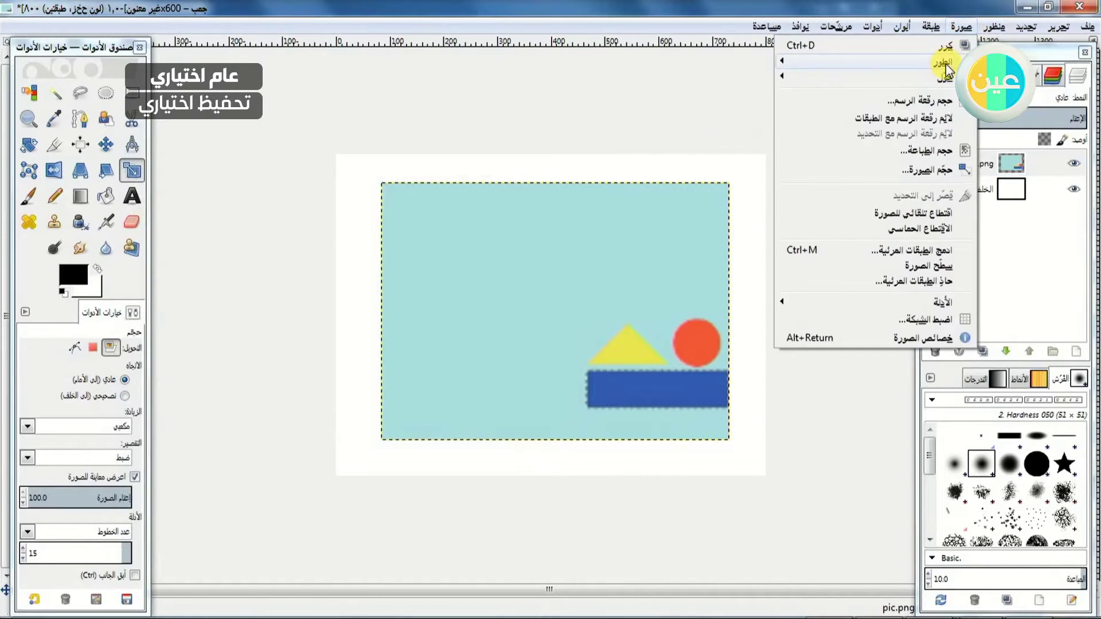
pyautogui.moveTo(945, 68)
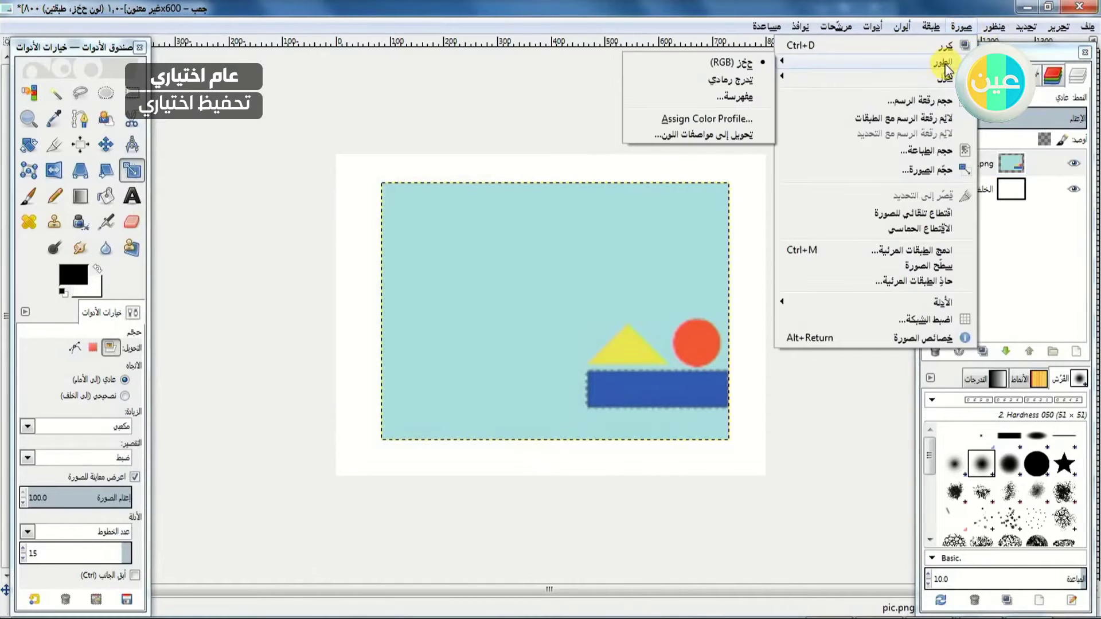
pyautogui.click(745, 80)
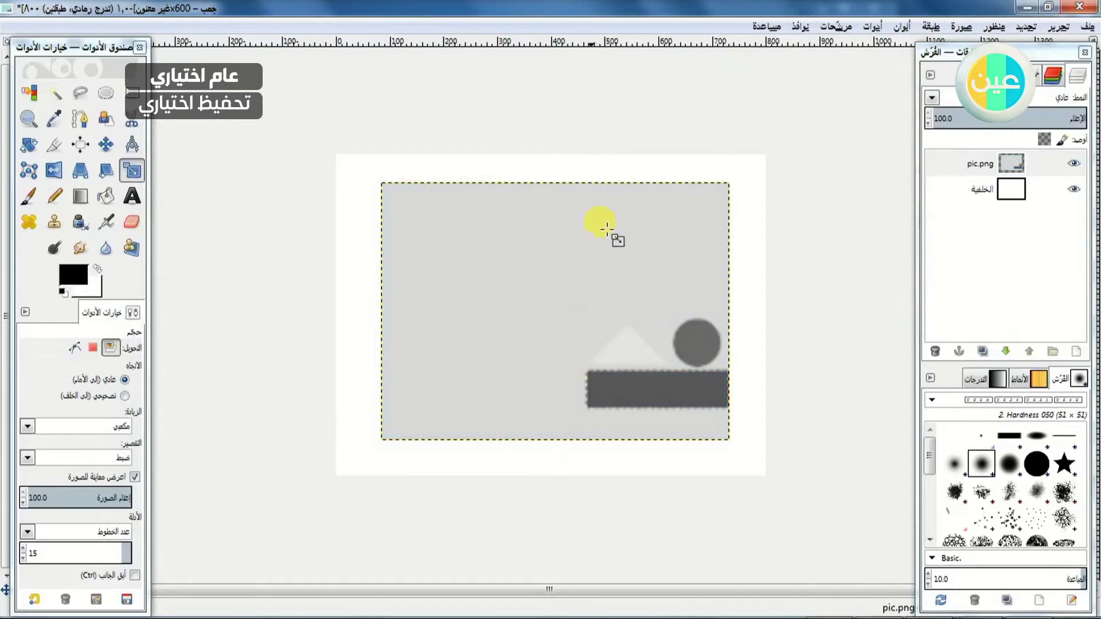
pyautogui.click(1052, 24)
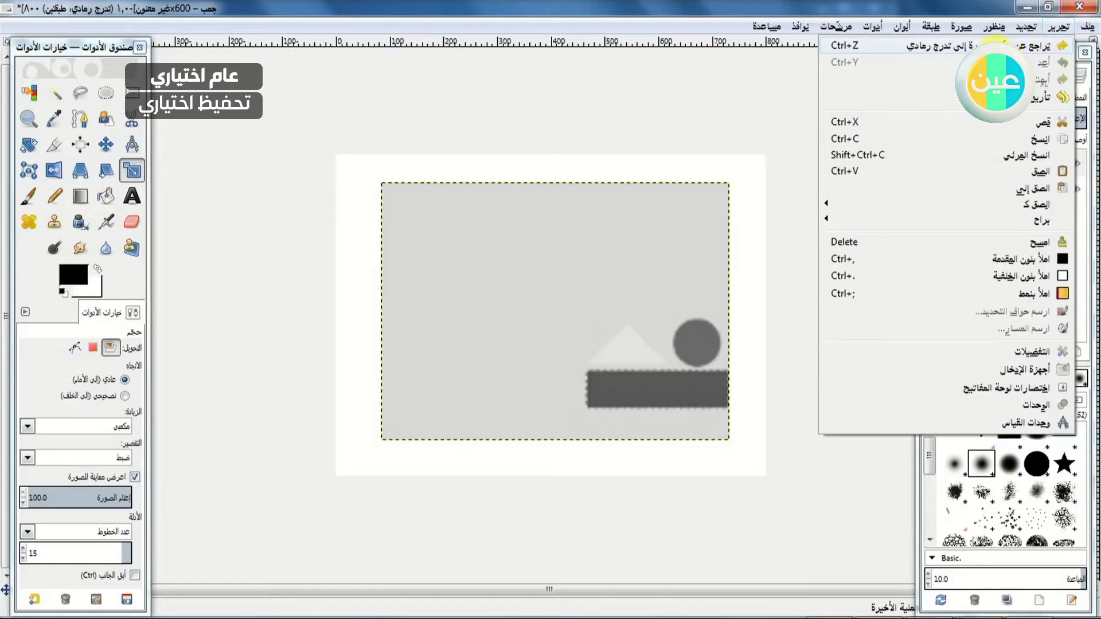
pyautogui.click(1015, 46)
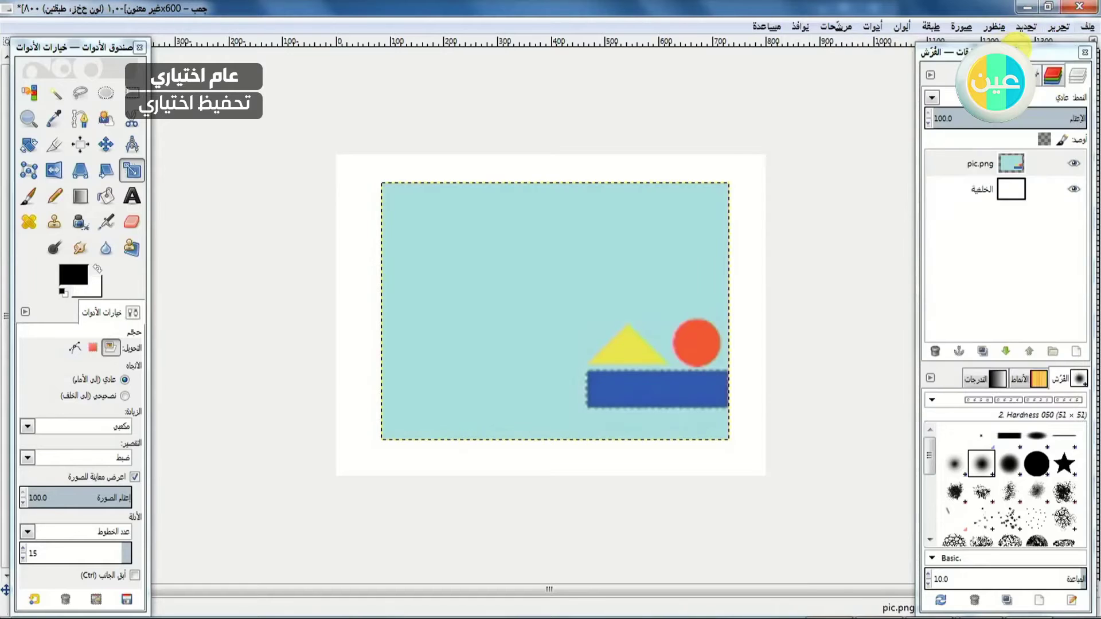
# Duplicate the pic.png layer and merge the copy down into the original layer.
pyautogui.click(977, 164)
pyautogui.click(960, 26)
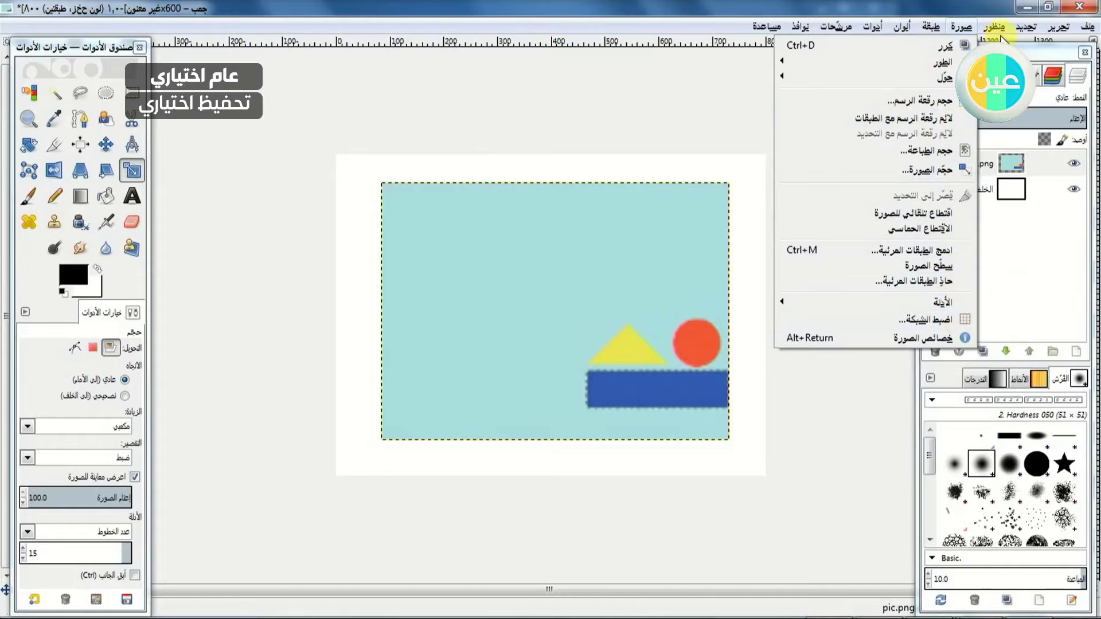
pyautogui.moveTo(930, 26)
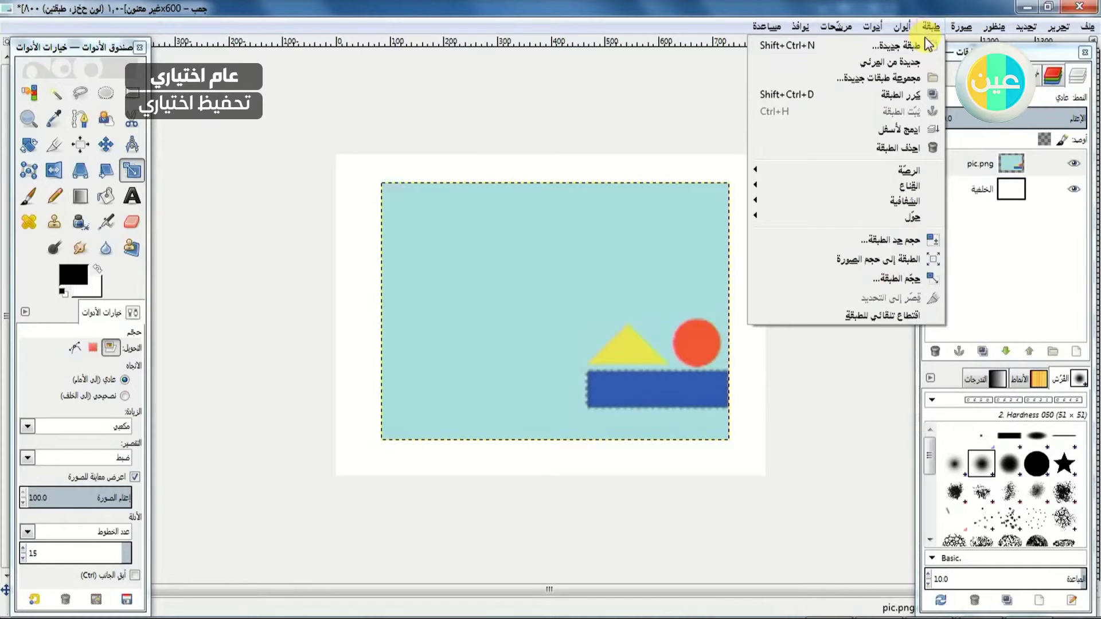
pyautogui.click(916, 95)
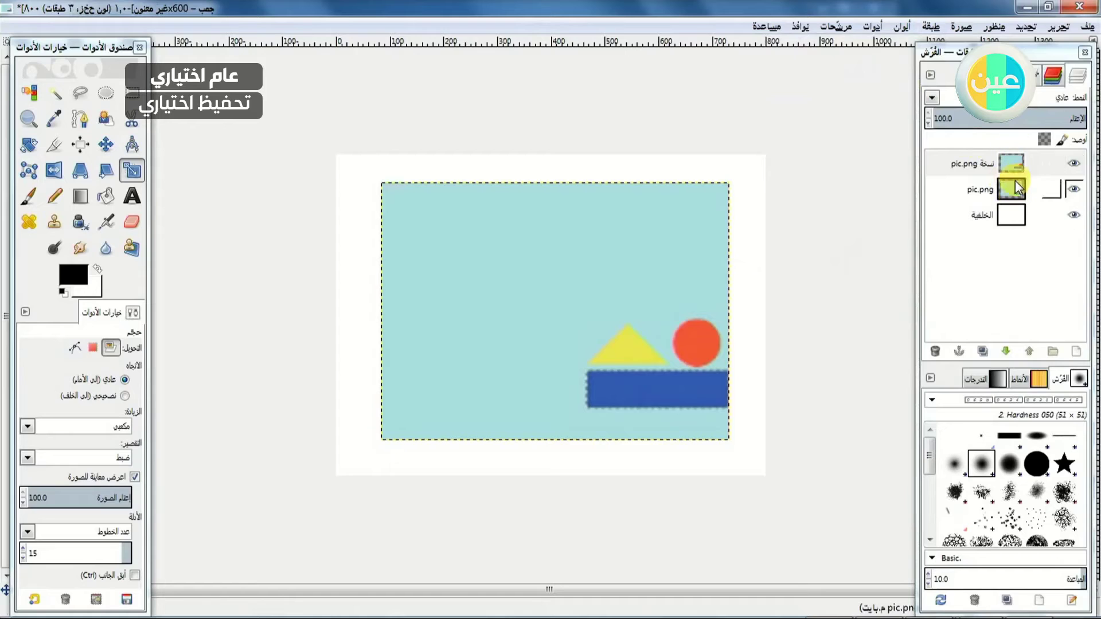
pyautogui.moveTo(1029, 168); pyautogui.dragTo(1022, 184)
pyautogui.click(930, 27)
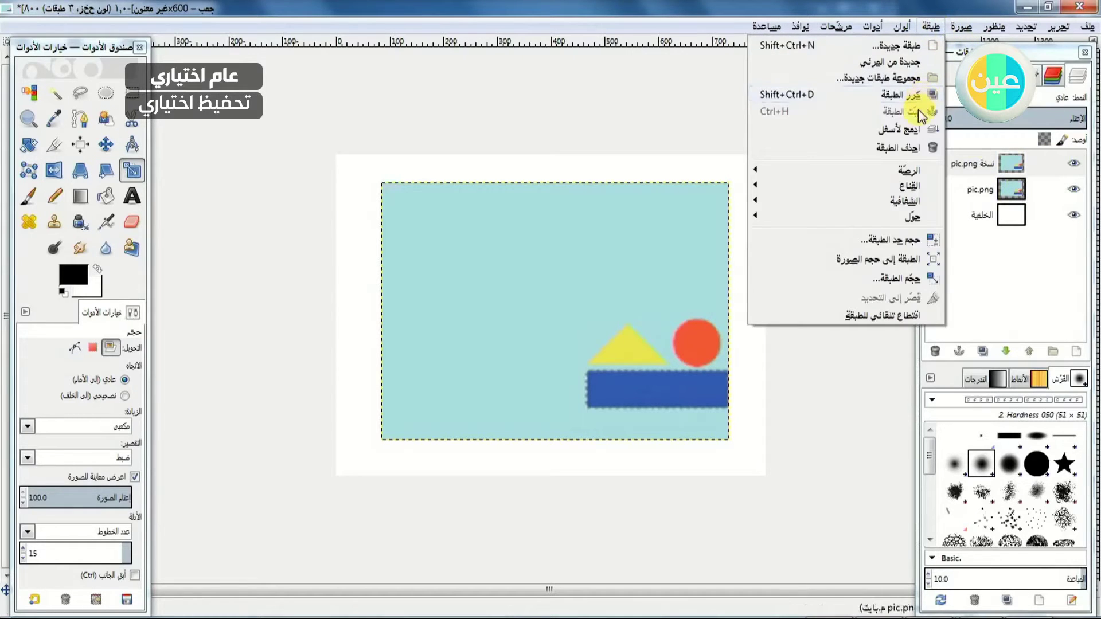
pyautogui.click(914, 127)
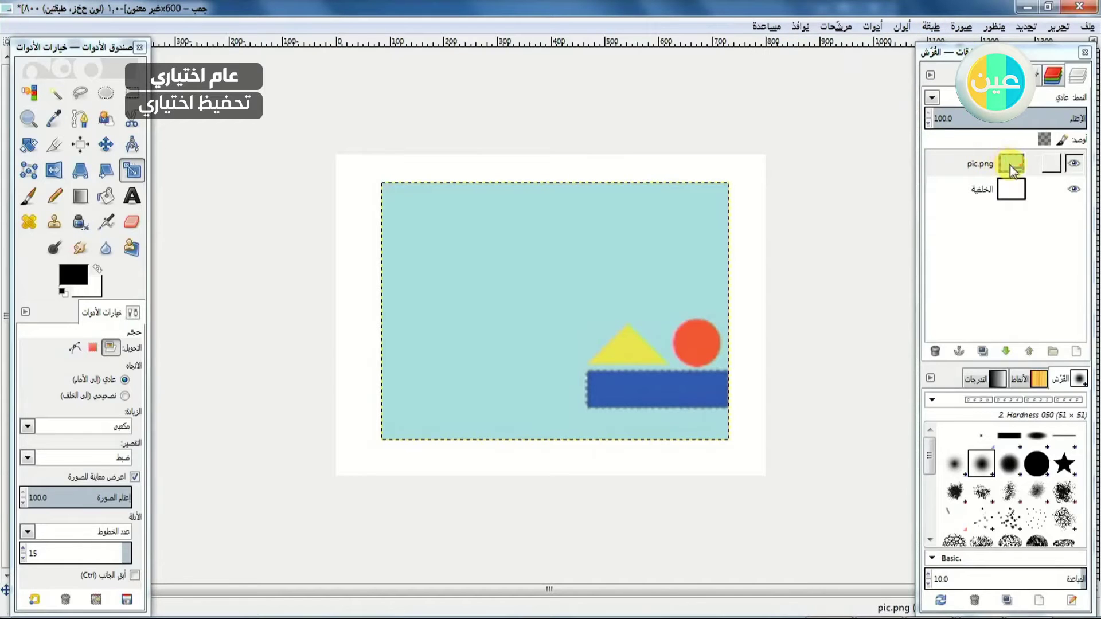
# Make another duplicate of the pic.png layer and delete that copy.
pyautogui.click(931, 26)
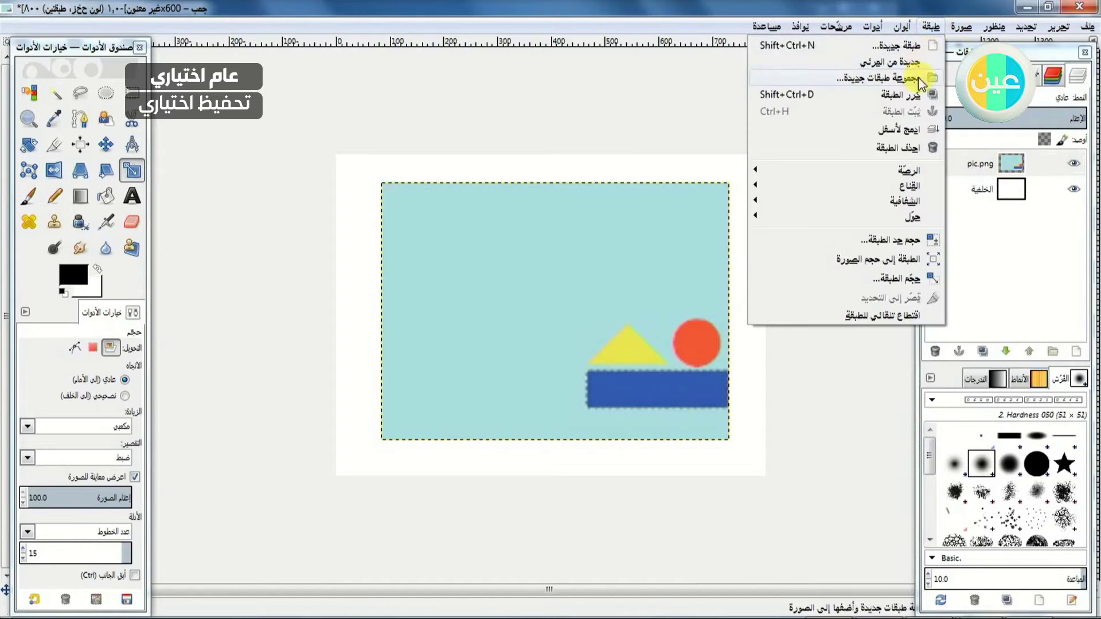
pyautogui.click(903, 94)
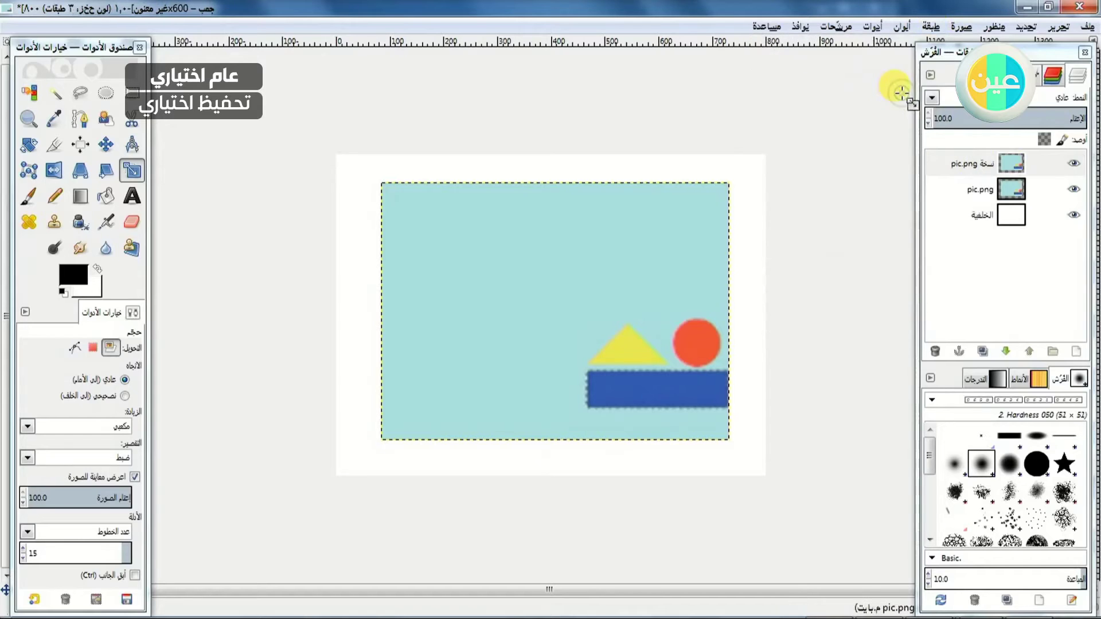
pyautogui.click(1002, 184)
pyautogui.click(995, 166)
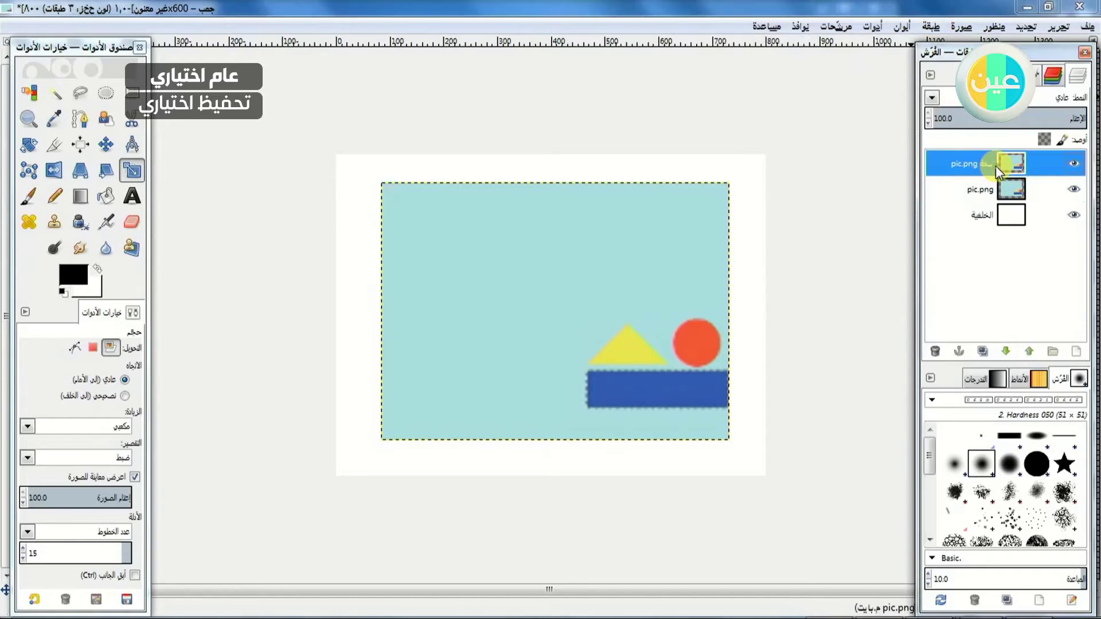
pyautogui.click(934, 27)
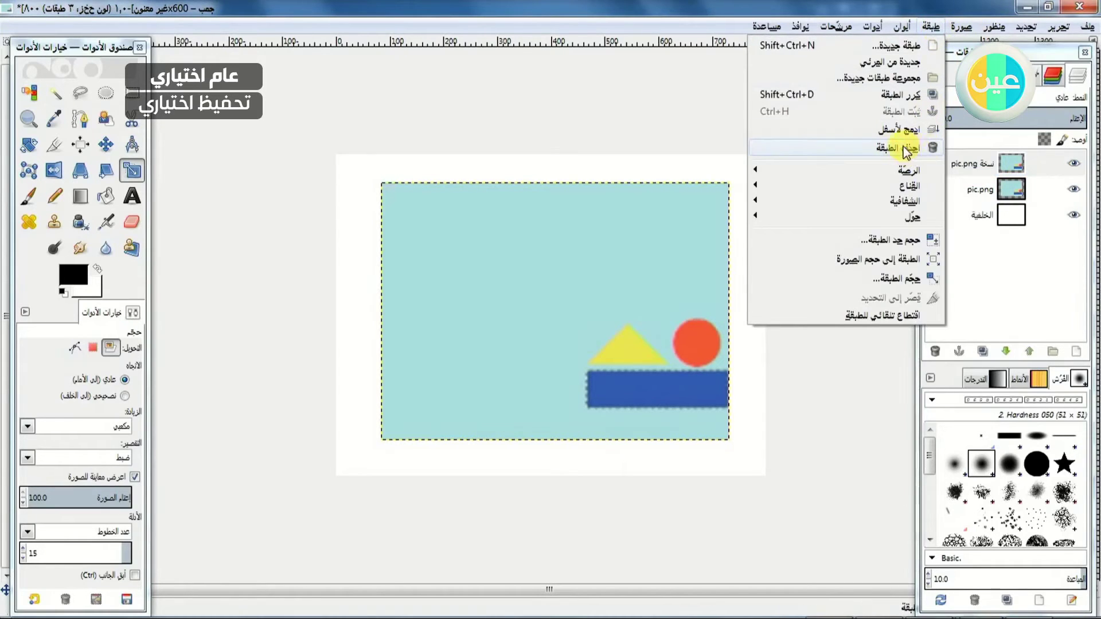
pyautogui.click(974, 304)
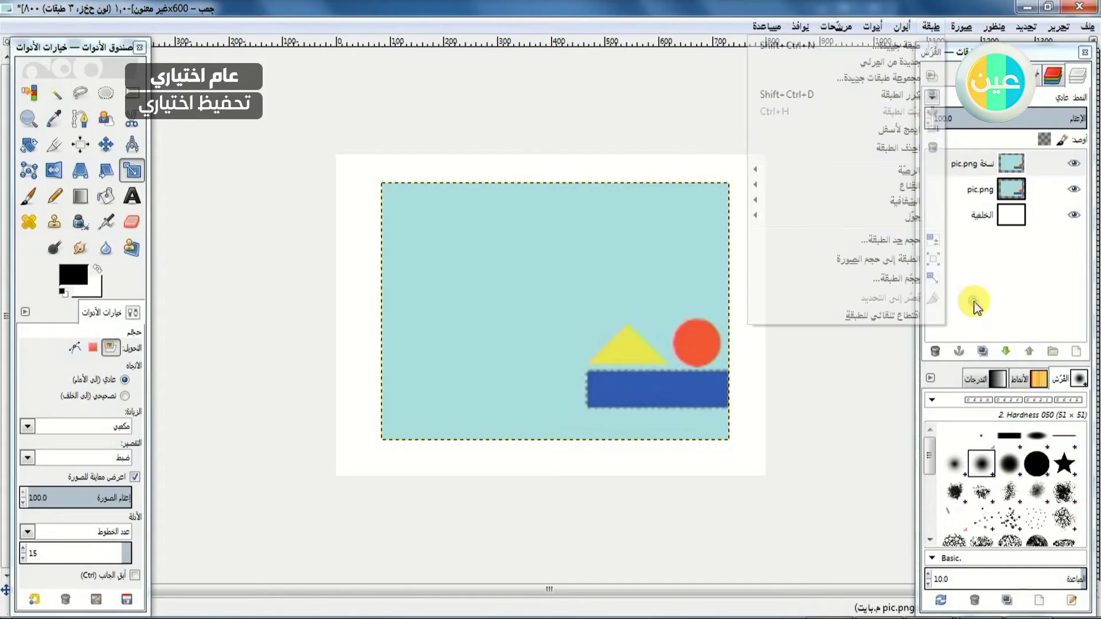
pyautogui.click(936, 349)
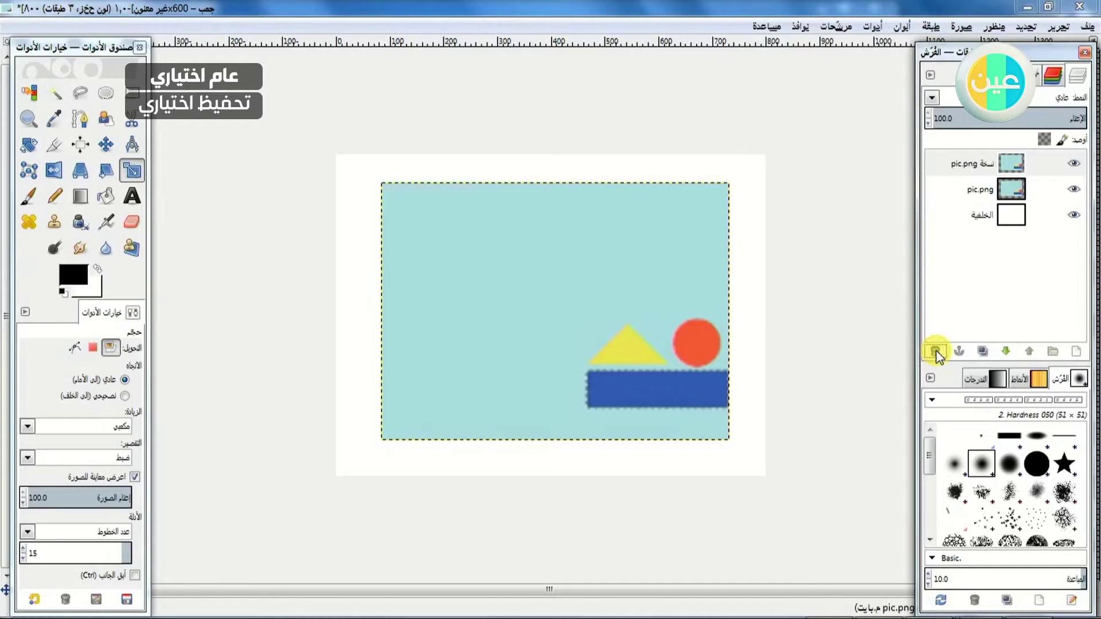
pyautogui.click(916, 27)
pyautogui.moveTo(929, 27)
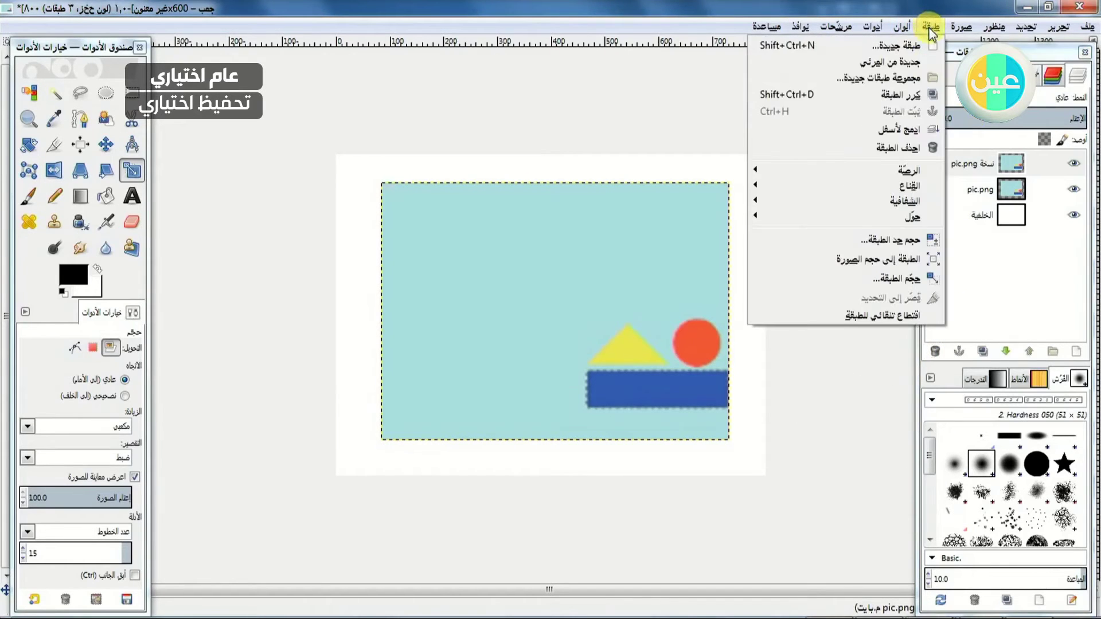
pyautogui.click(916, 146)
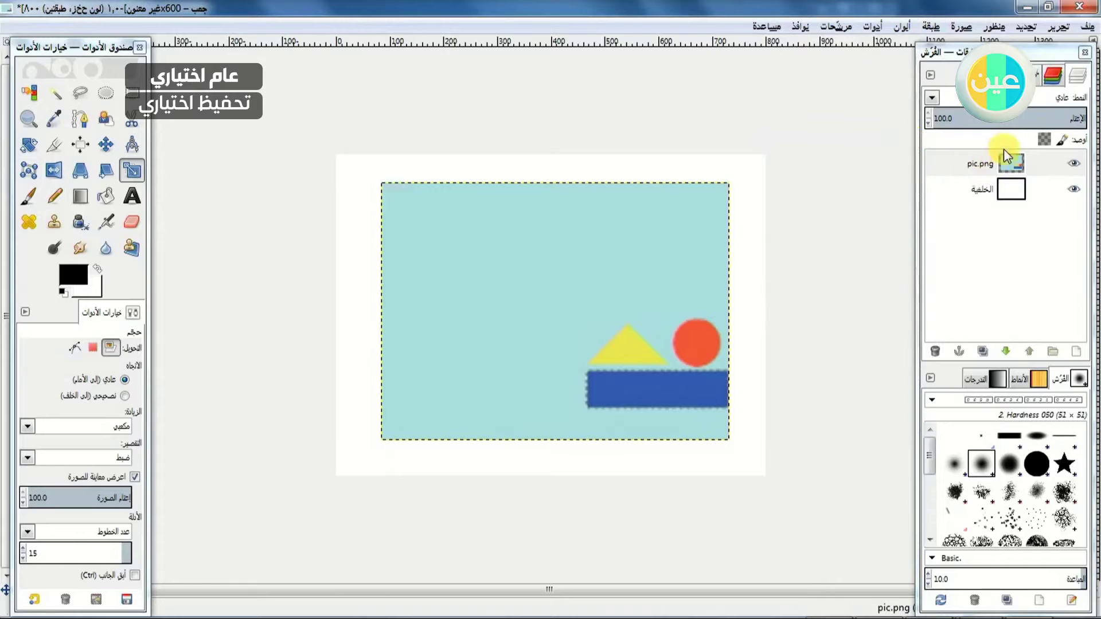
# Flip the pic.png layer vertically using the layer transform commands.
pyautogui.click(975, 166)
pyautogui.click(925, 26)
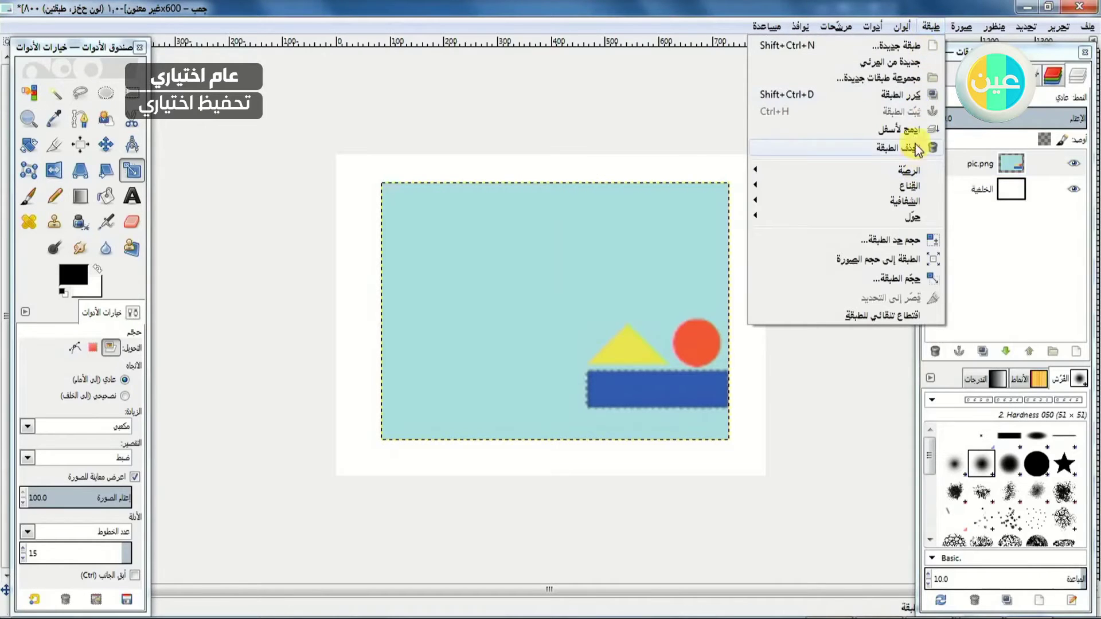
pyautogui.moveTo(912, 175)
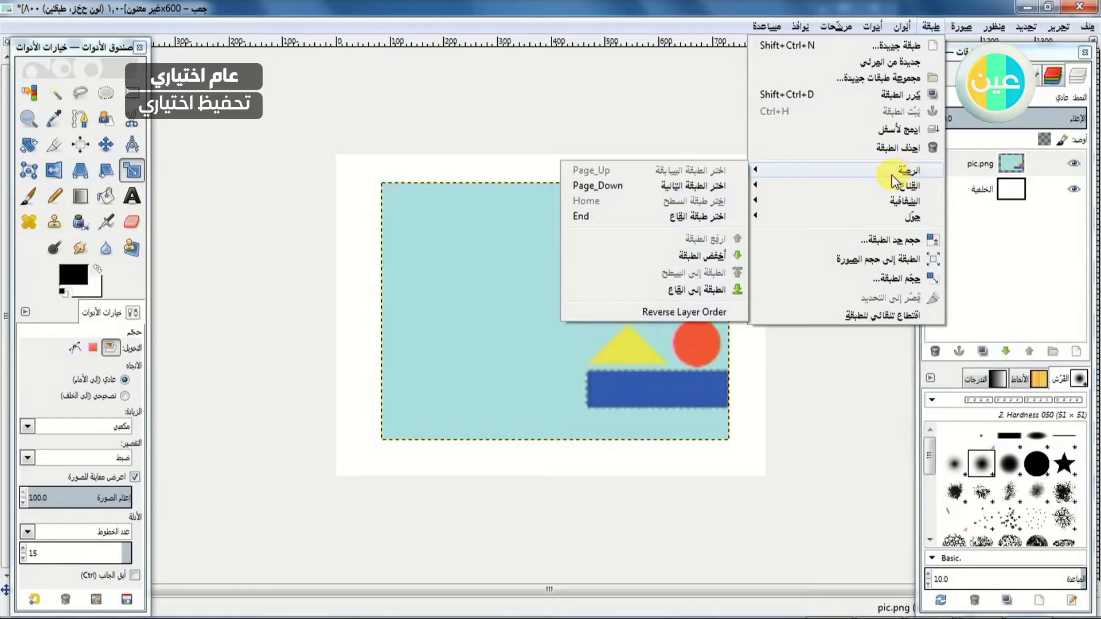
pyautogui.moveTo(888, 191)
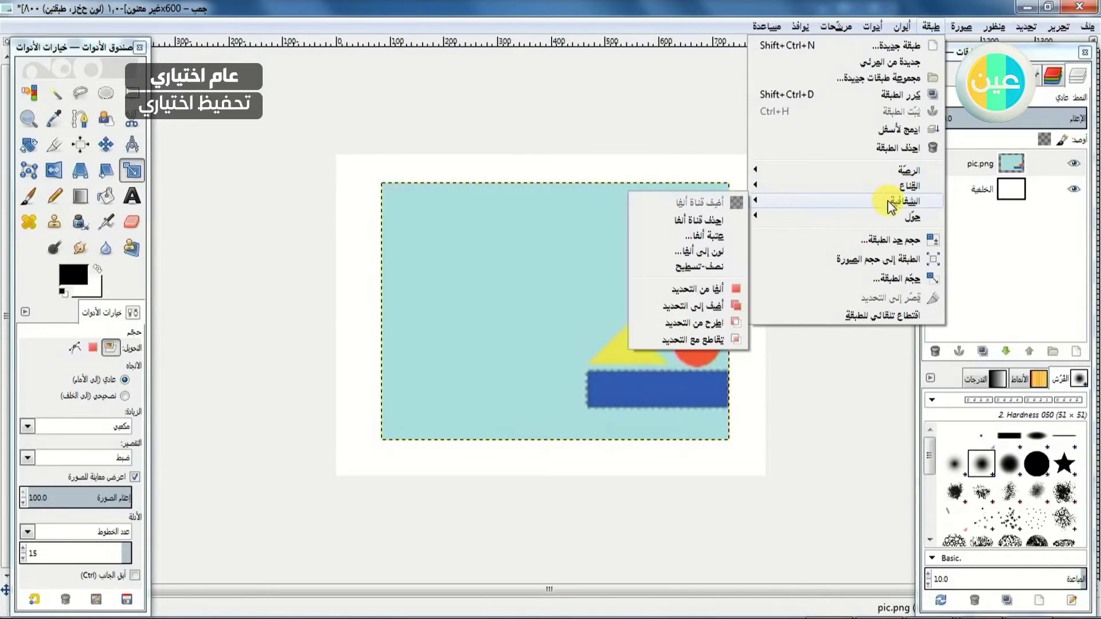
pyautogui.moveTo(890, 220)
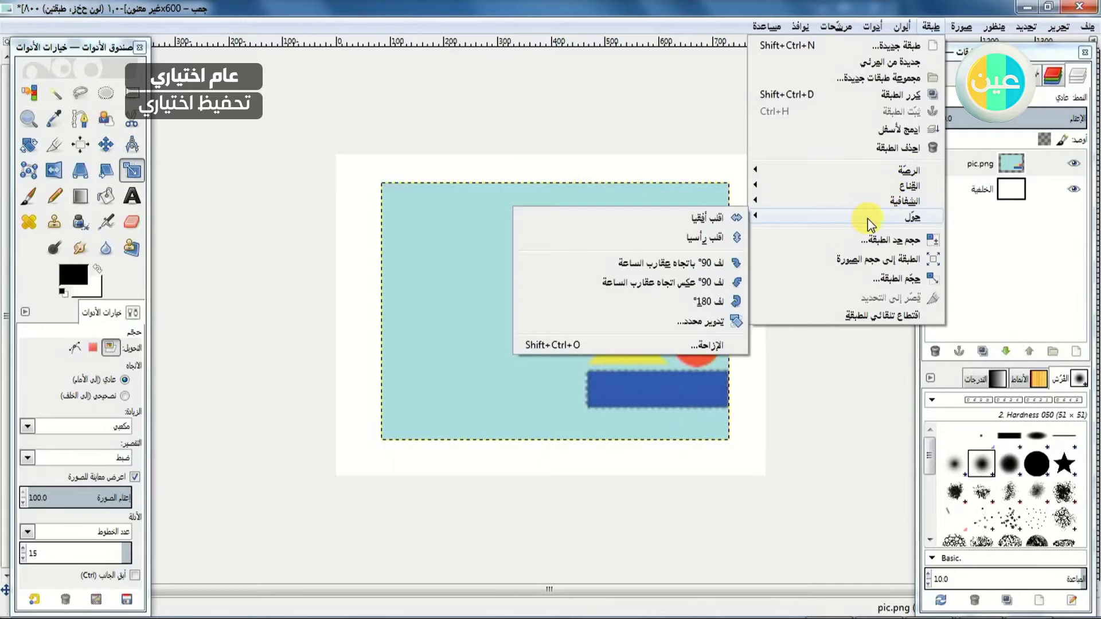
pyautogui.click(710, 241)
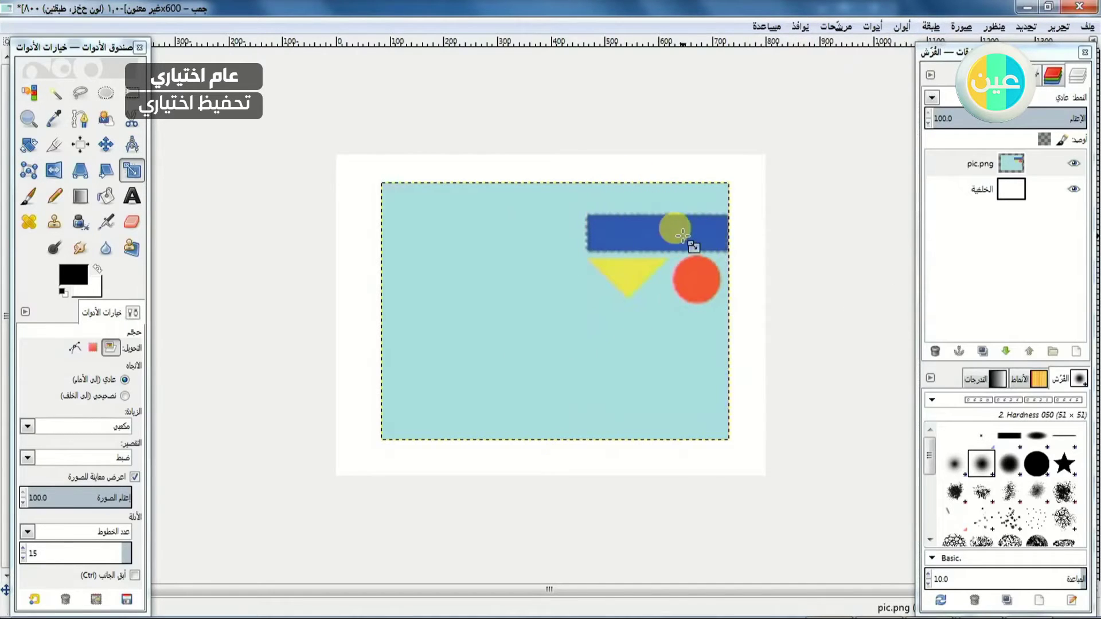
# Flip the pic.png layer vertically once more so the triangle stands upright above the blue bar.
pyautogui.click(930, 27)
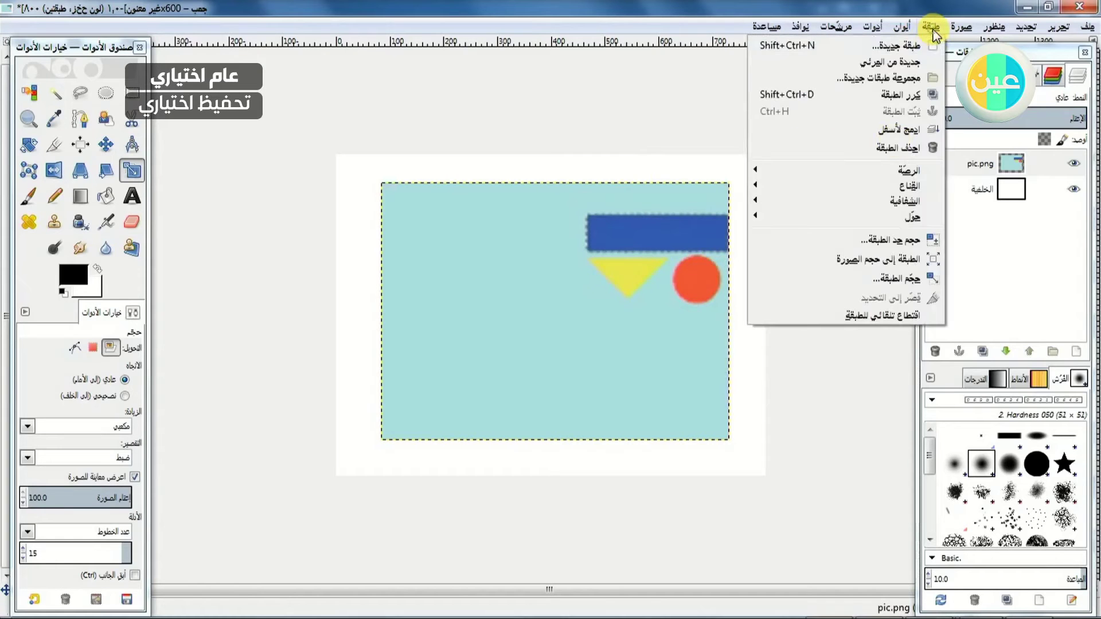
pyautogui.moveTo(840, 223)
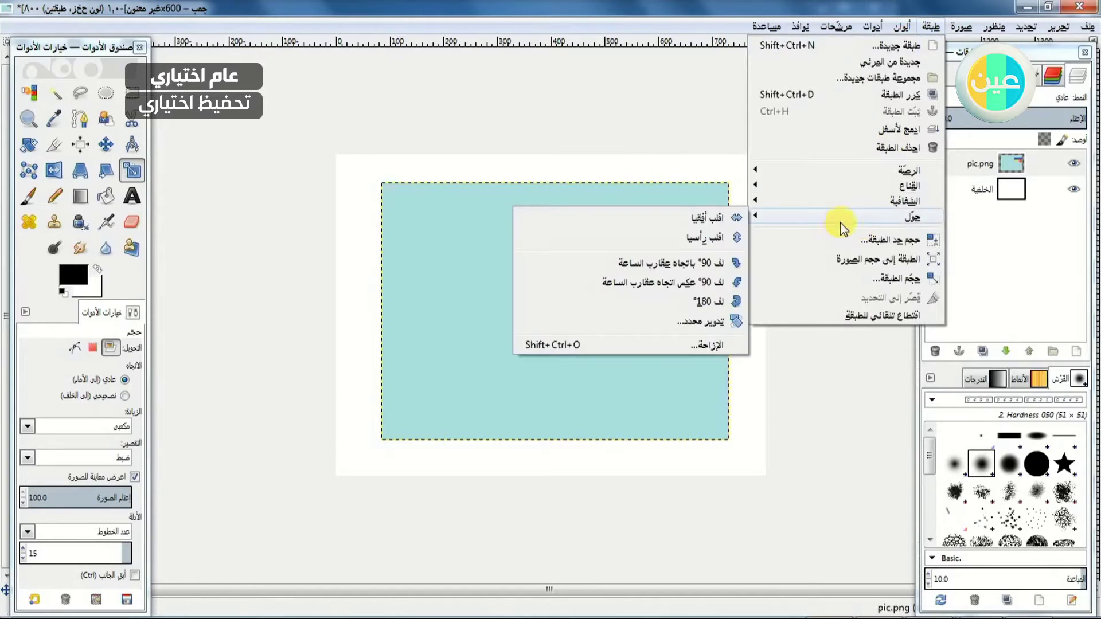
pyautogui.click(716, 220)
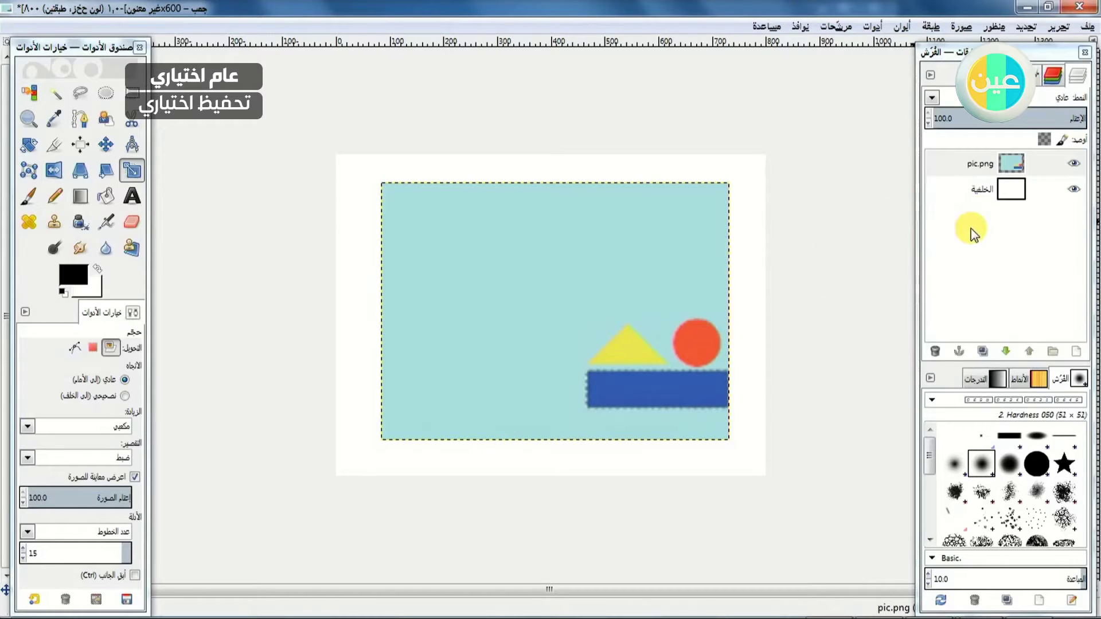
# Try a midtone Color Balance on the pic.png layer with cyan-red 100, magenta-green 31 and yellow-blue 67, and cancel it.
pyautogui.click(908, 26)
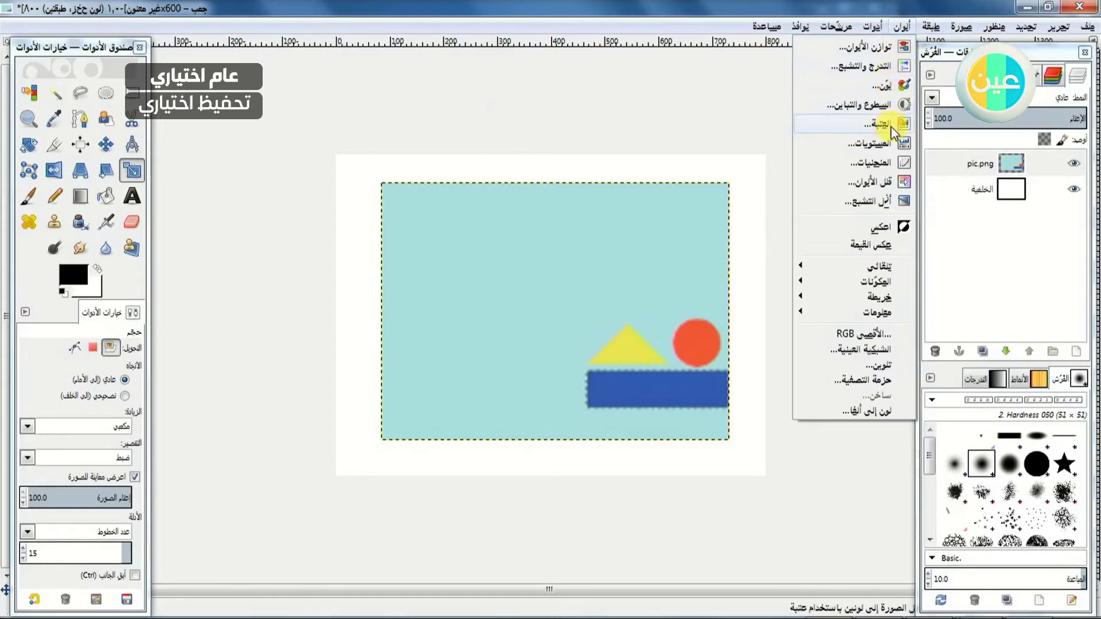
pyautogui.click(880, 49)
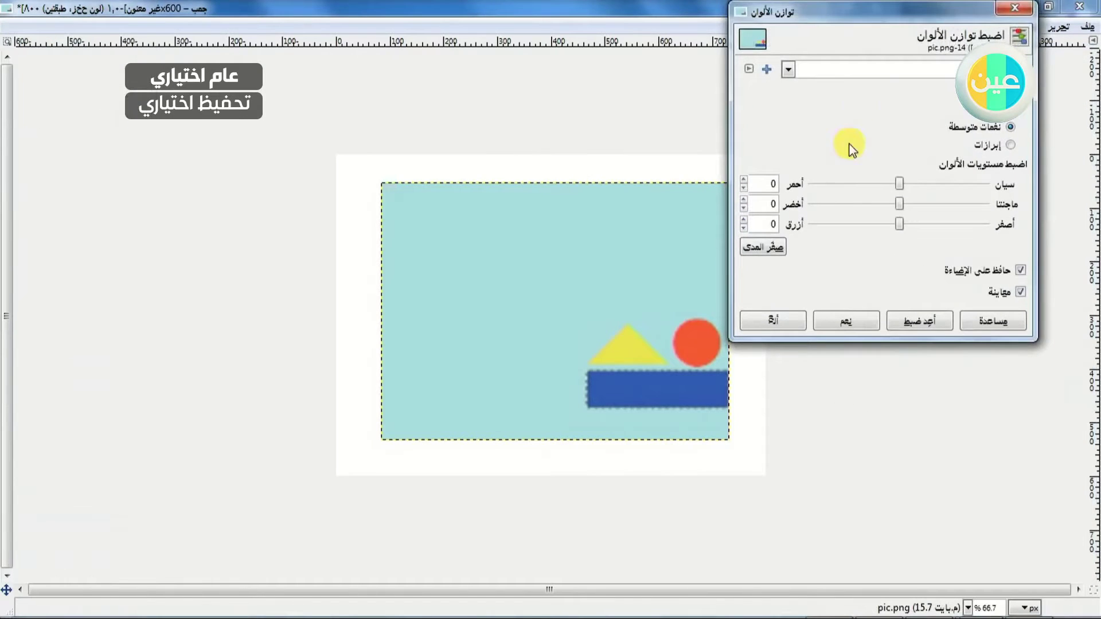
pyautogui.moveTo(898, 183); pyautogui.dragTo(826, 188)
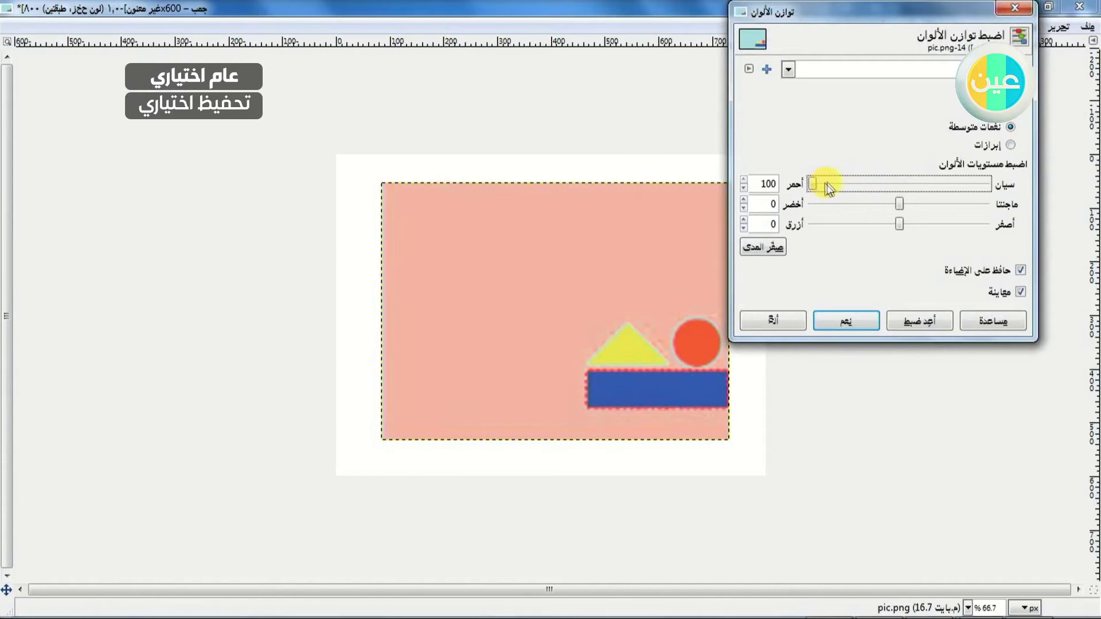
pyautogui.moveTo(894, 201)
pyautogui.mouseDown()
pyautogui.moveTo(850, 210)
pyautogui.moveTo(842, 238)
pyautogui.moveTo(823, 240)
pyautogui.moveTo(843, 239)
pyautogui.moveTo(812, 204)
pyautogui.moveTo(872, 205)
pyautogui.mouseUp()
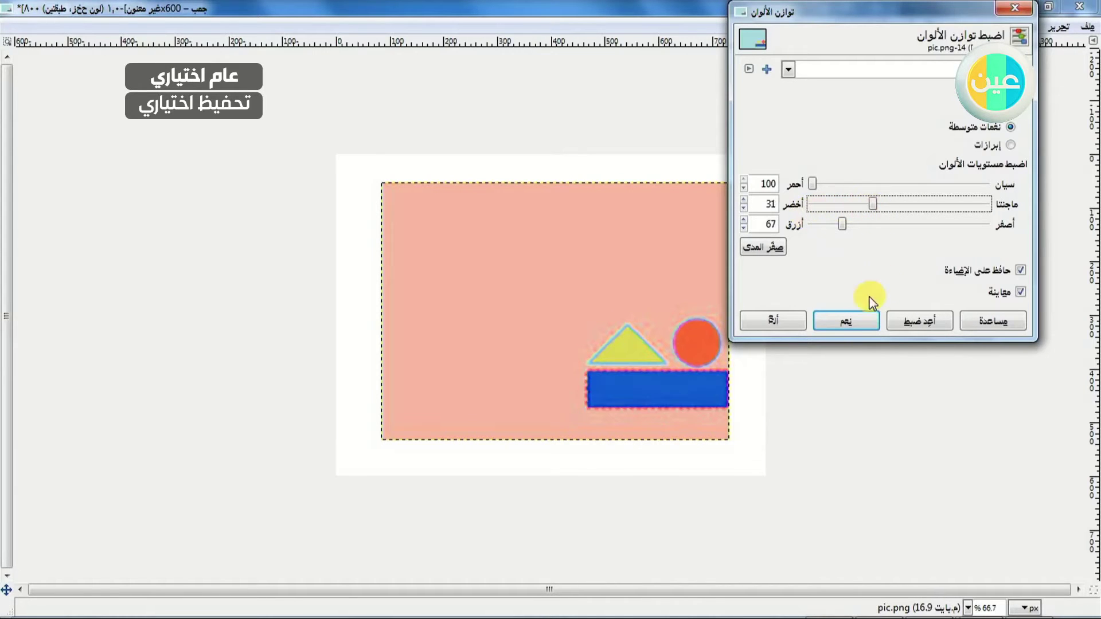
pyautogui.click(770, 321)
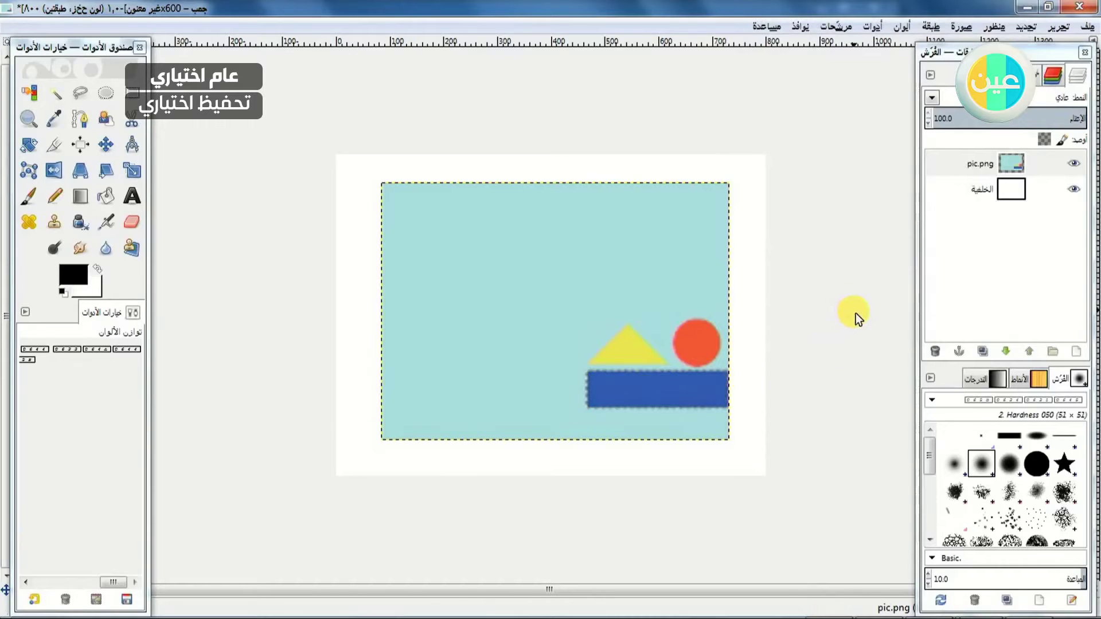
# Examine the available filter categories and the groups of selection, paint, transform and color tools.
pyautogui.click(872, 27)
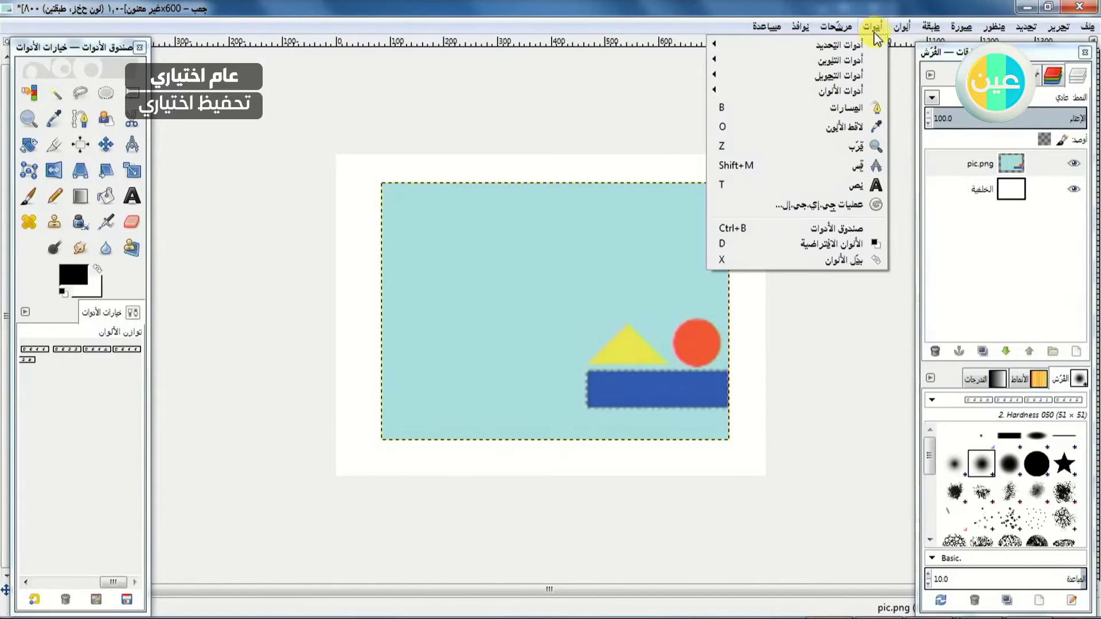
pyautogui.moveTo(969, 25)
pyautogui.moveTo(875, 27)
pyautogui.moveTo(835, 26)
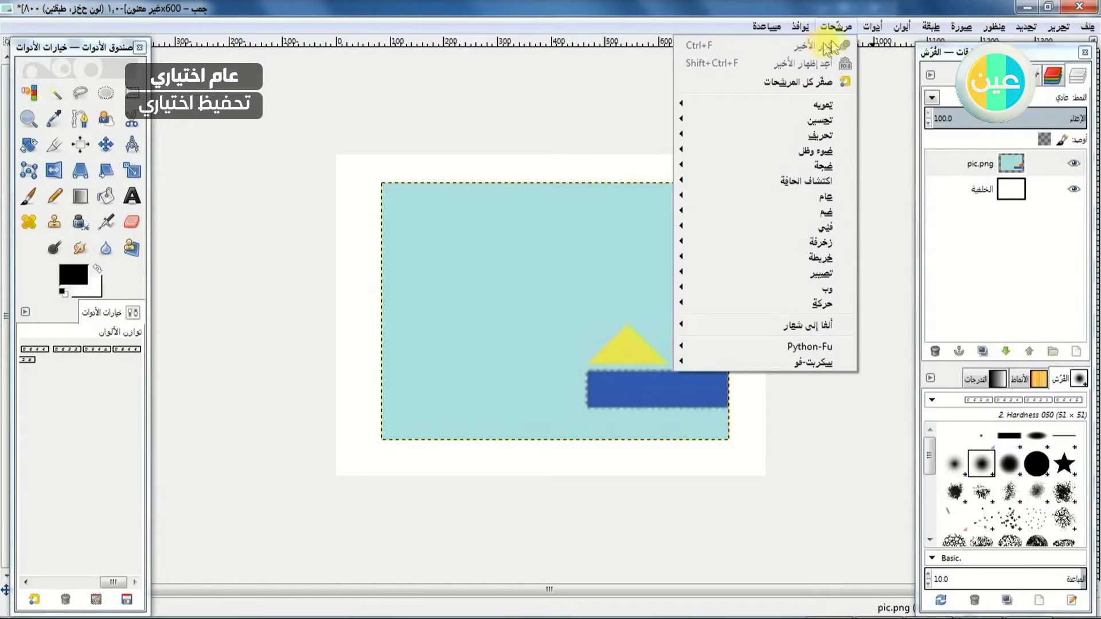
pyautogui.moveTo(817, 47)
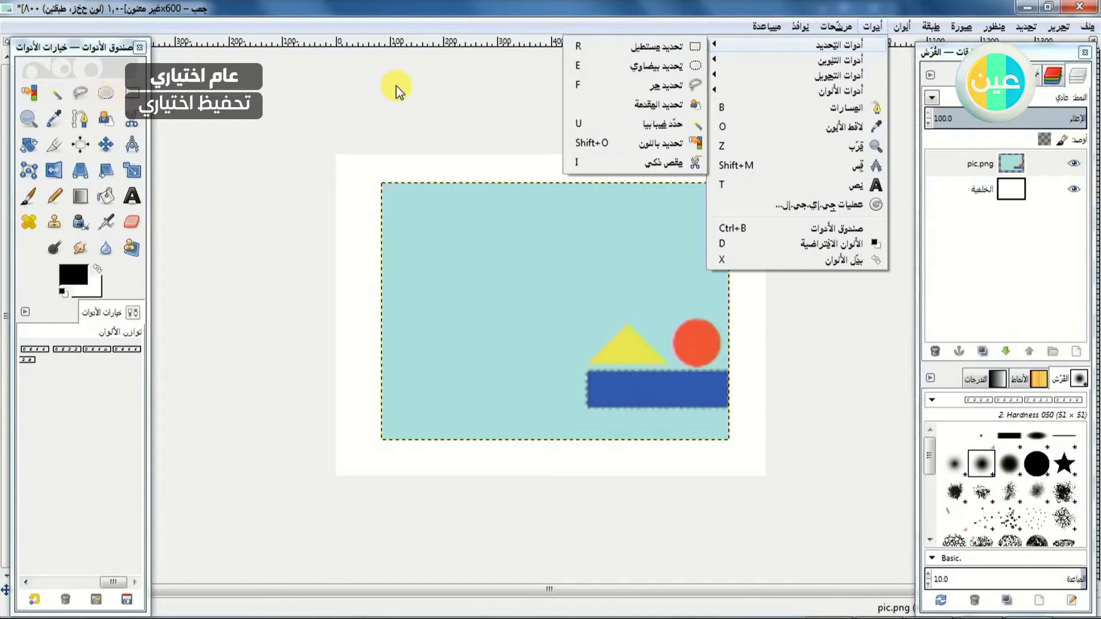
pyautogui.moveTo(754, 59)
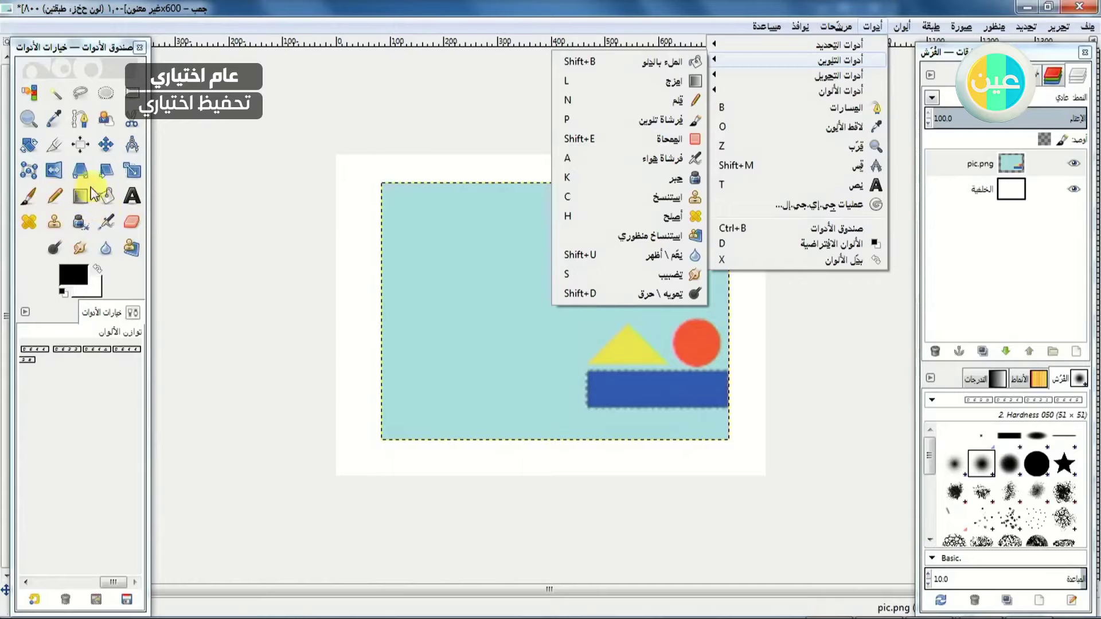
pyautogui.moveTo(763, 80)
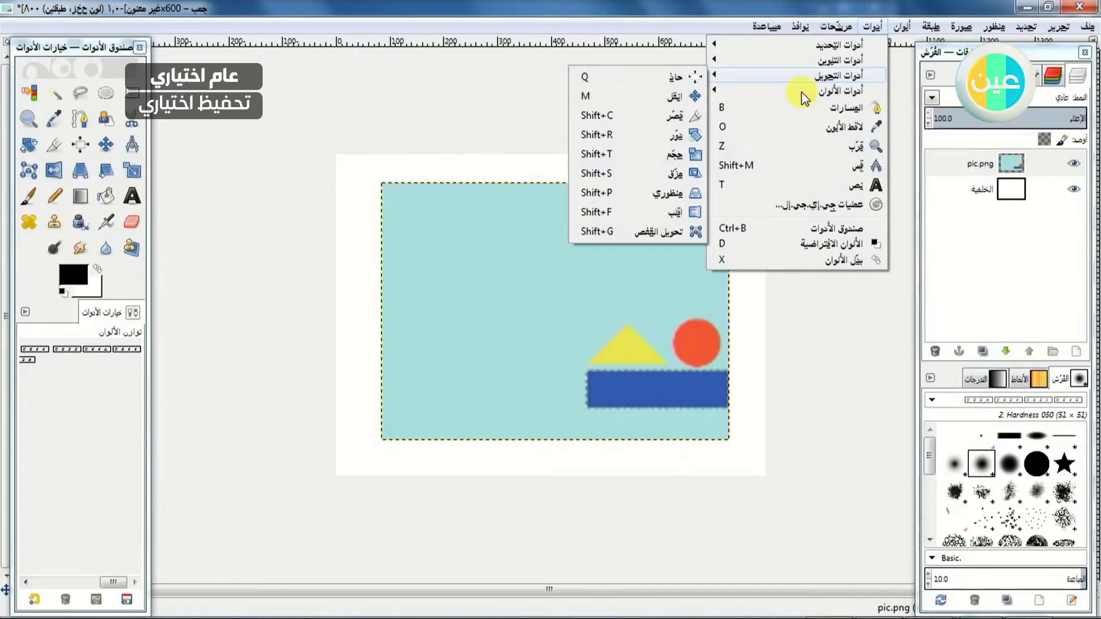
pyautogui.moveTo(803, 94)
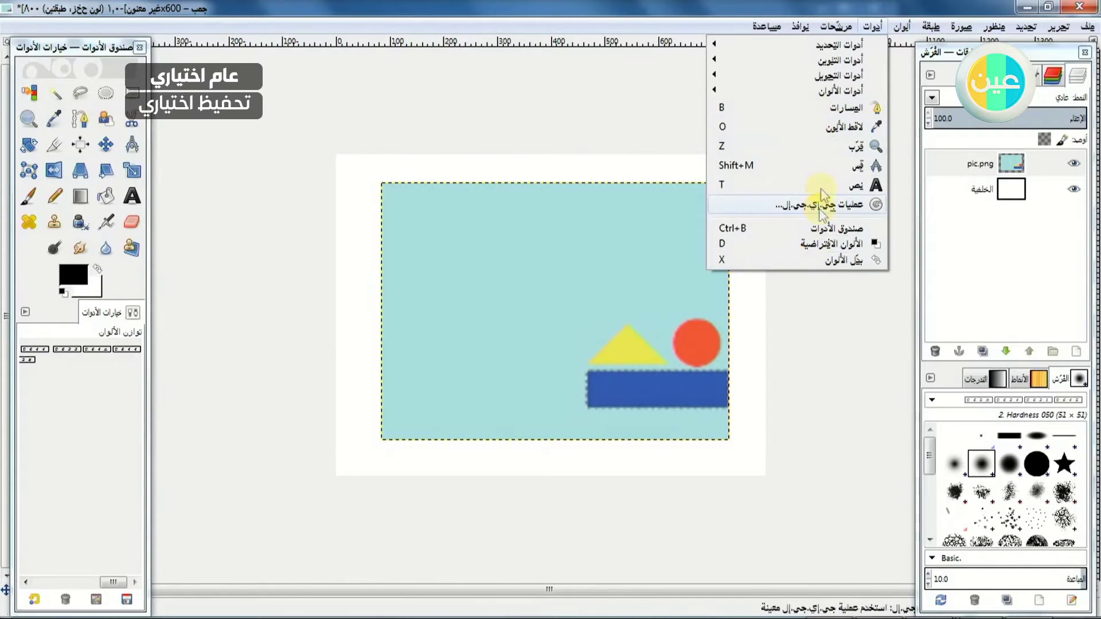
pyautogui.click(867, 24)
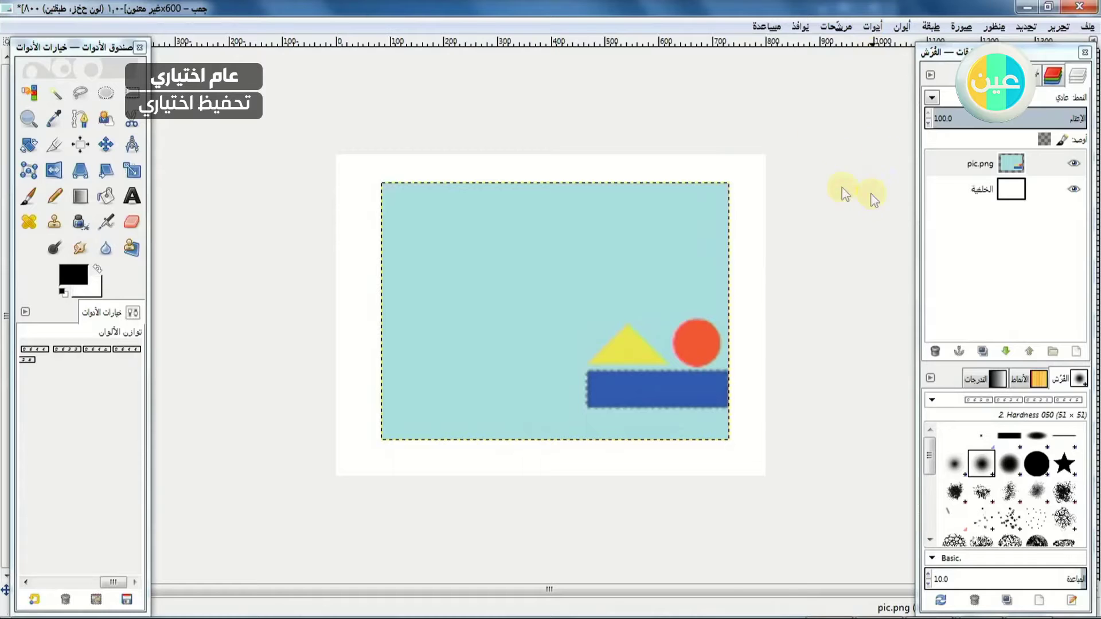
# Open the rose photo b8f593781c47a06edea536dfd7f90b41.jpg from the desktop as a new layer in the current image.
pyautogui.click(1087, 27)
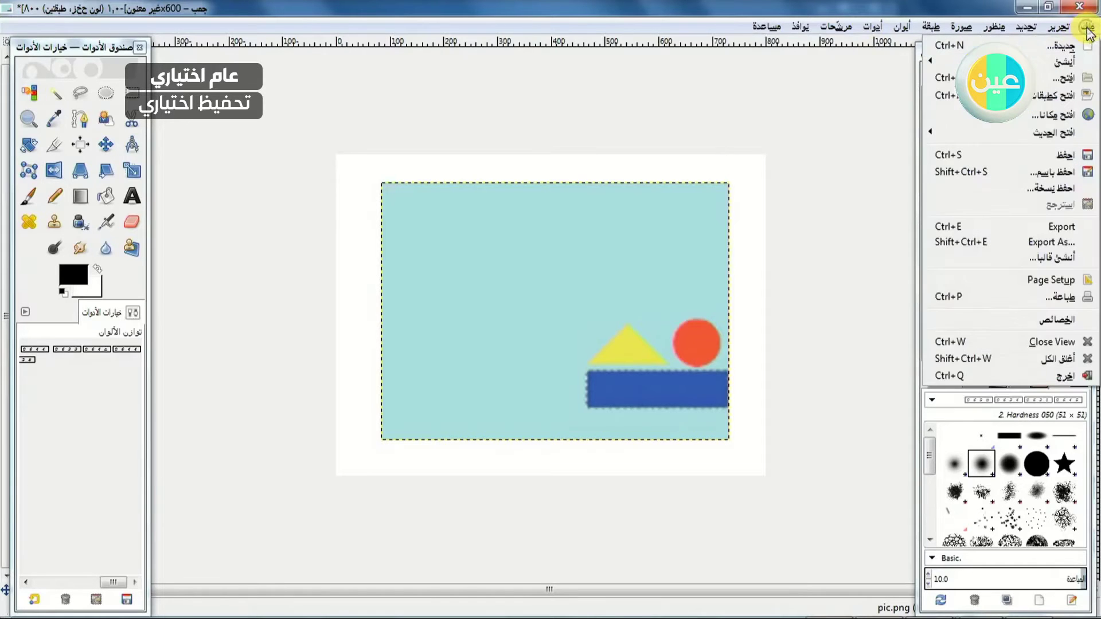
pyautogui.click(1063, 97)
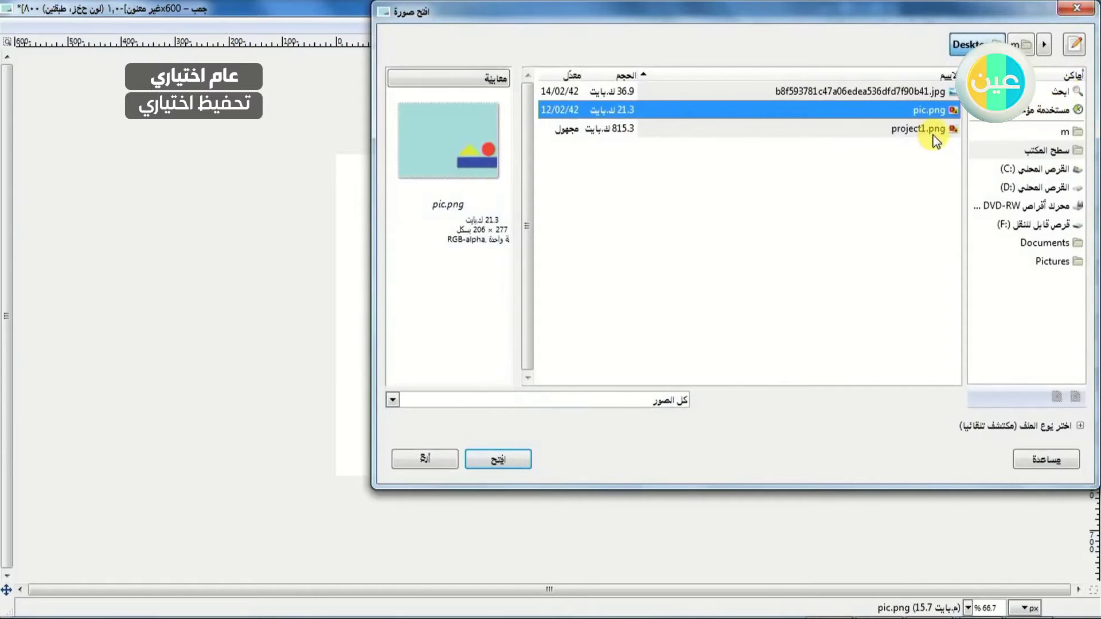
pyautogui.click(933, 130)
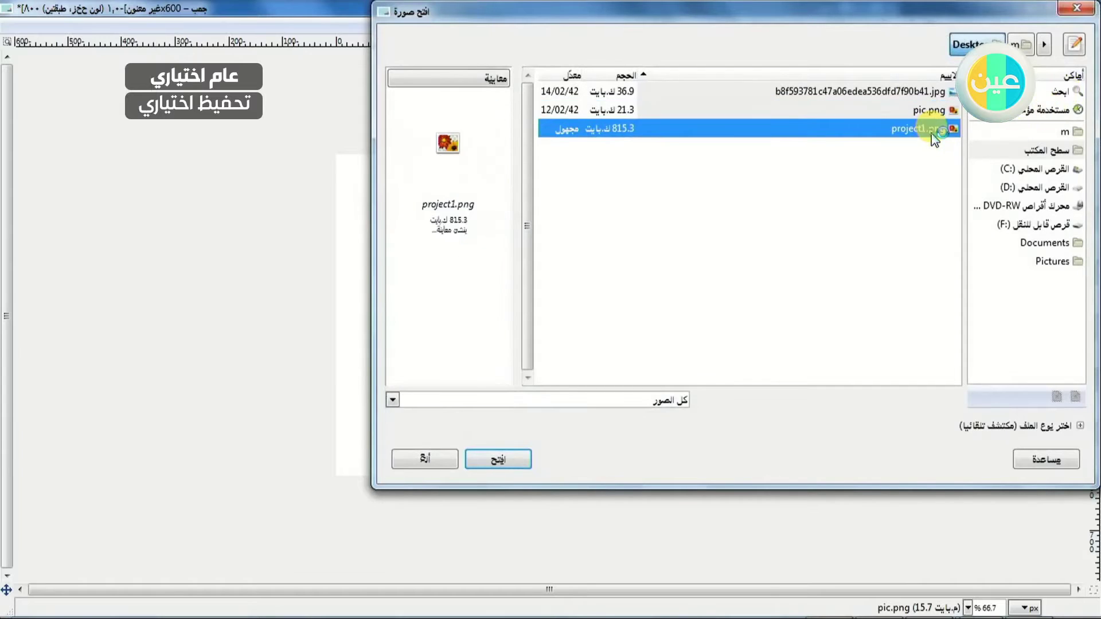
pyautogui.click(911, 93)
pyautogui.click(504, 462)
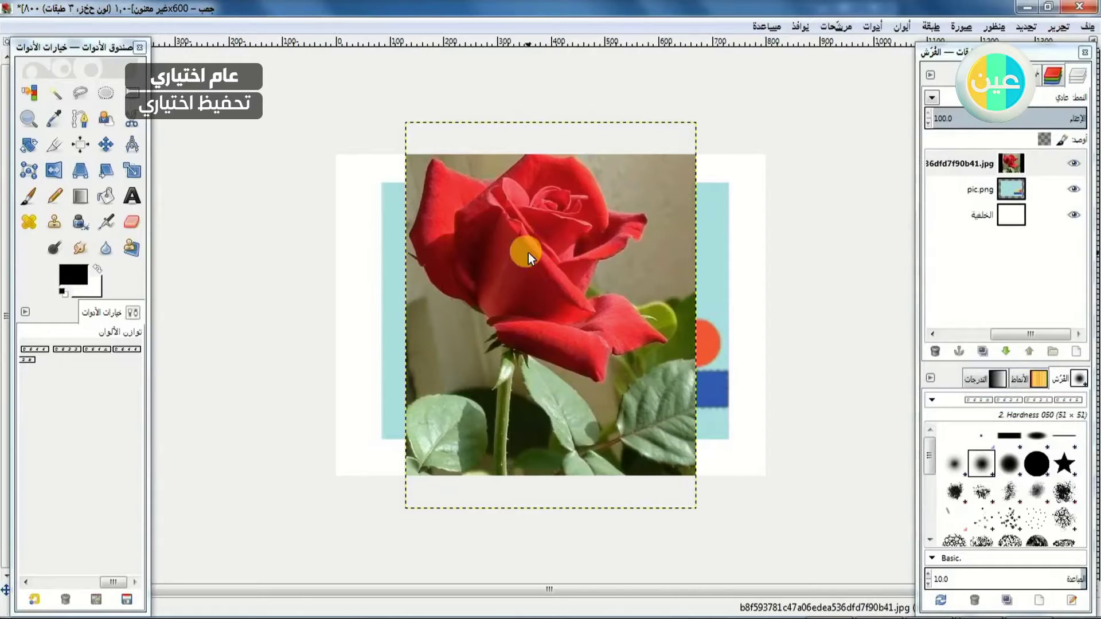
# Hide the rose photo layer and show it again.
pyautogui.click(1073, 164)
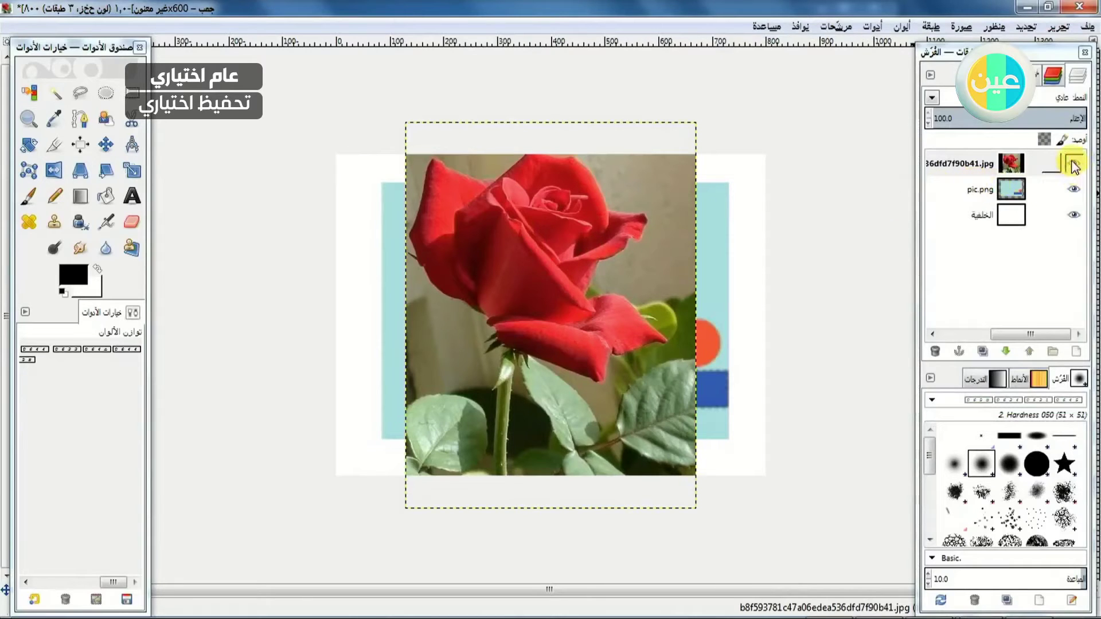
pyautogui.click(1073, 166)
pyautogui.click(1073, 167)
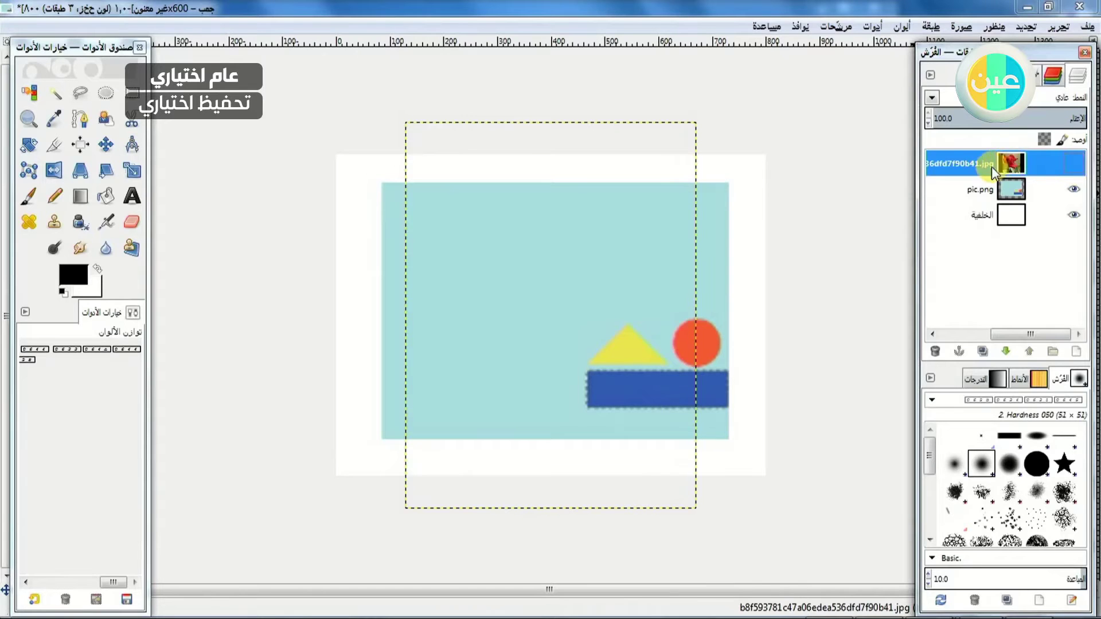
pyautogui.click(1072, 166)
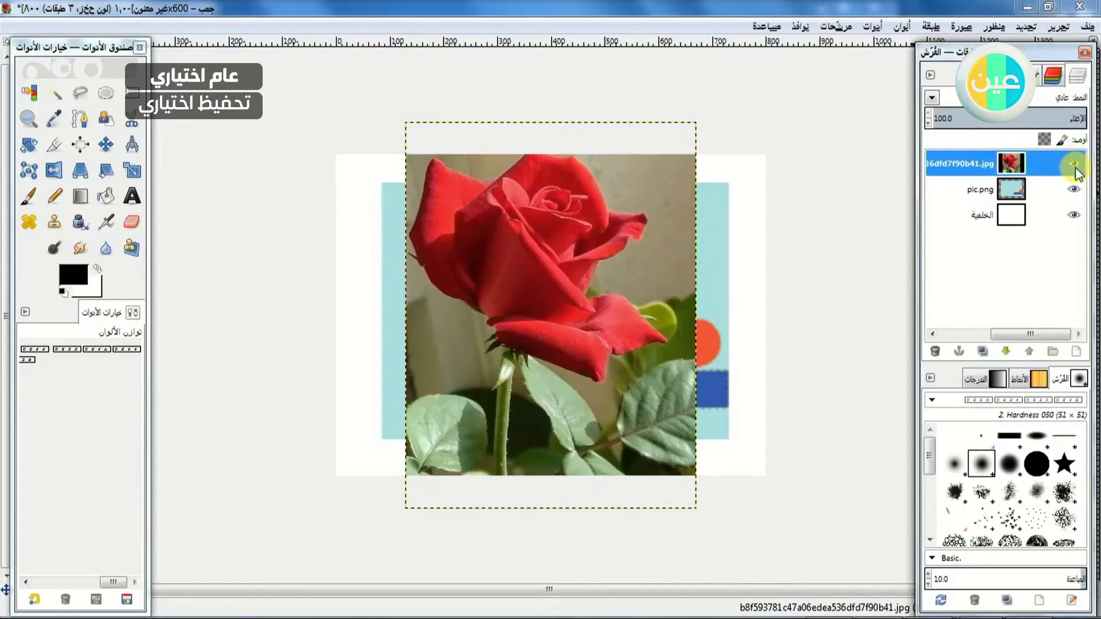
# Link the rose and pic.png layers and move them together slightly to the right.
pyautogui.click(1048, 163)
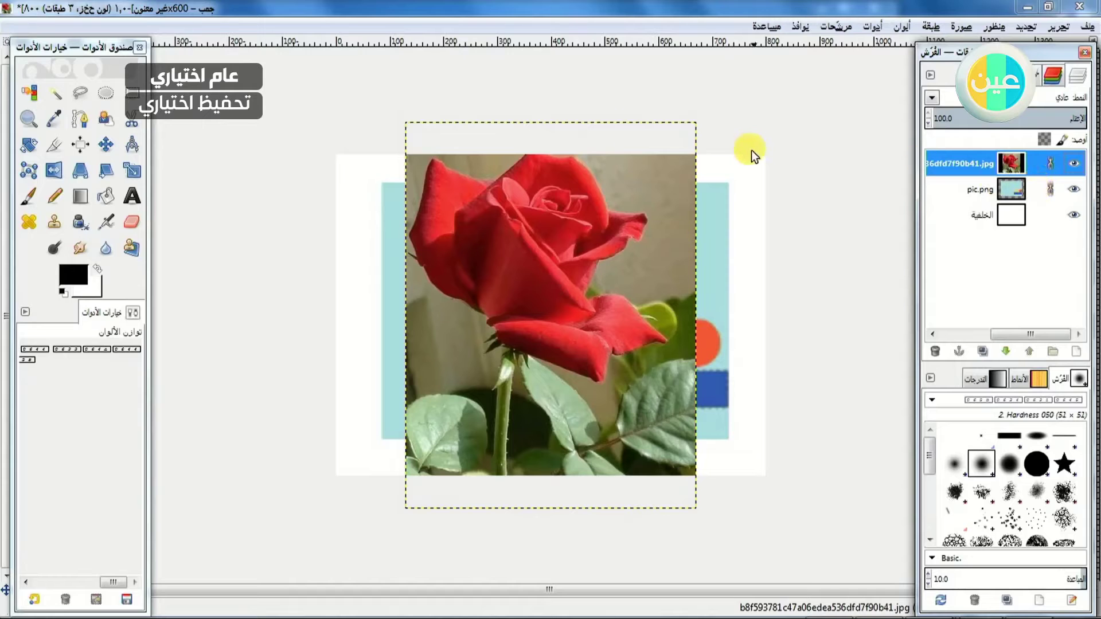
pyautogui.click(109, 147)
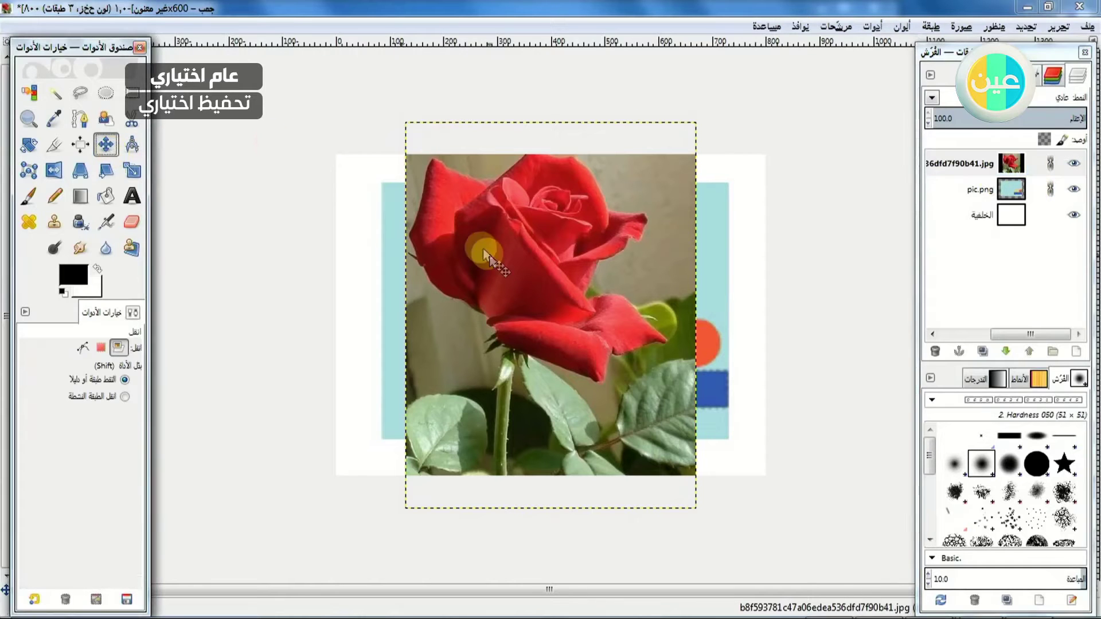
pyautogui.moveTo(518, 264); pyautogui.dragTo(558, 266)
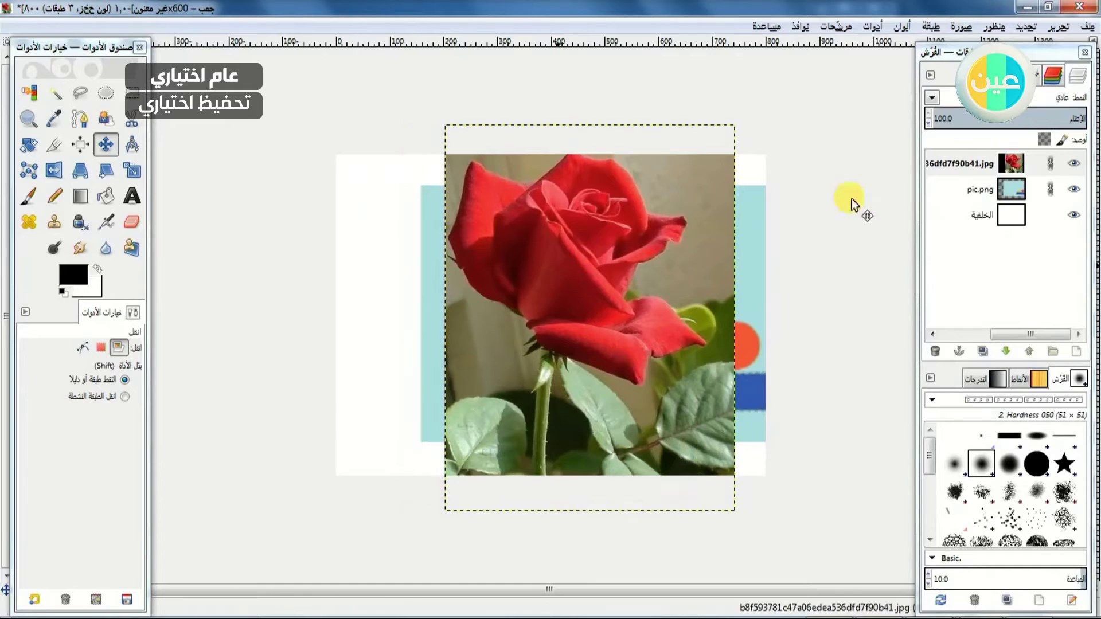
# Unlink the pic.png layer and move the rose layer to the left on its own.
pyautogui.click(1050, 189)
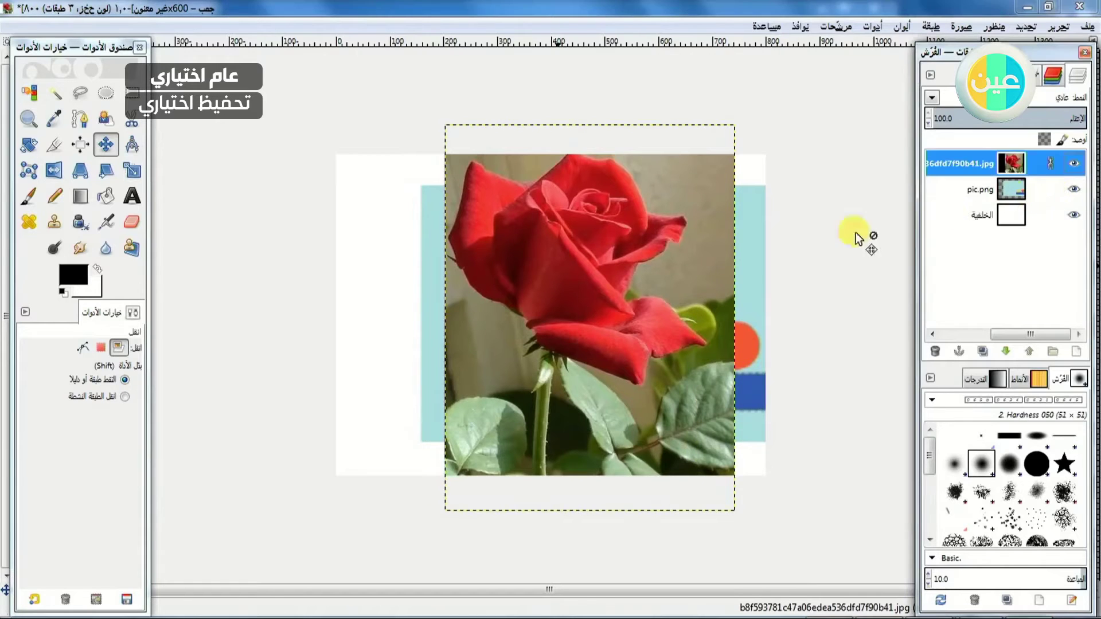
pyautogui.moveTo(667, 285); pyautogui.dragTo(576, 285)
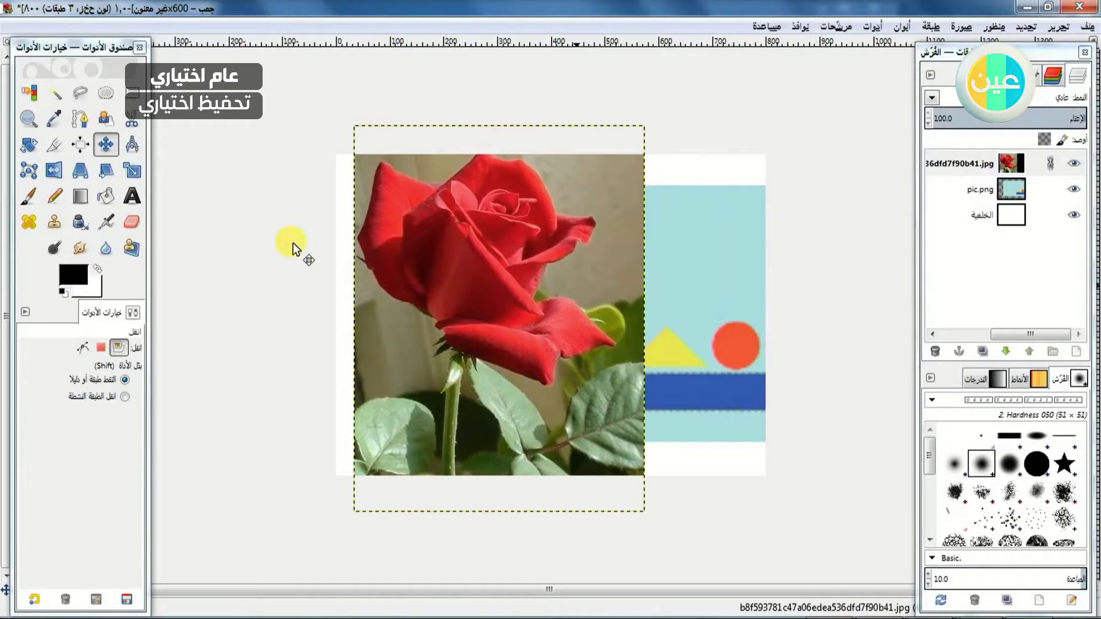
# Scale the rose layer down to 379 × 474 px and place it along the canvas's left edge.
pyautogui.click(128, 172)
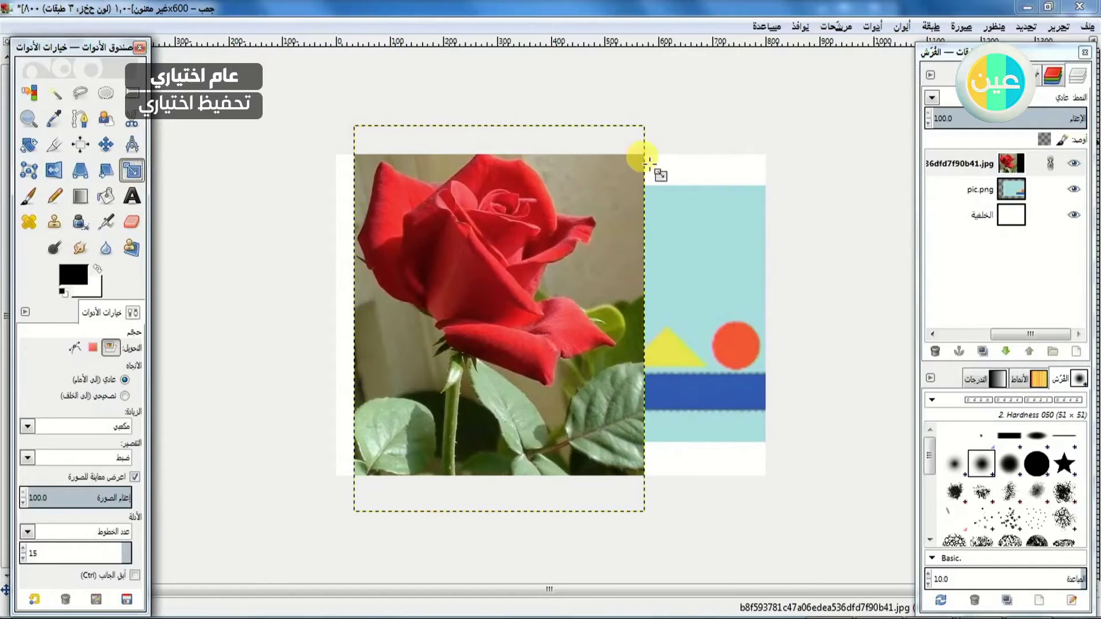
pyautogui.click(504, 259)
pyautogui.moveTo(642, 121); pyautogui.dragTo(553, 248)
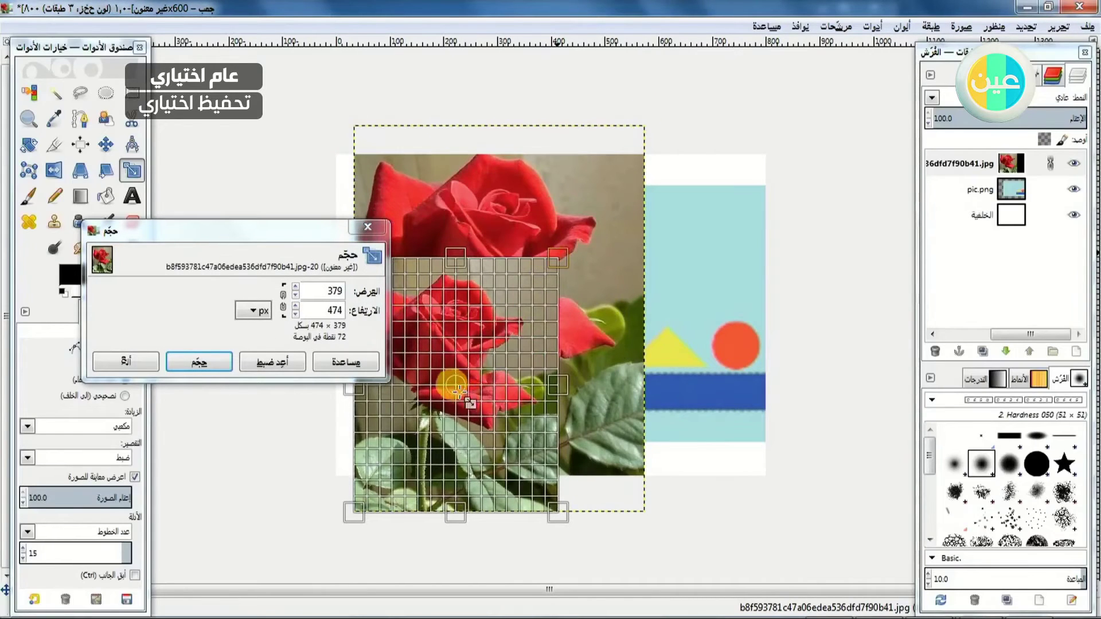
pyautogui.moveTo(454, 367); pyautogui.dragTo(444, 318)
pyautogui.click(186, 363)
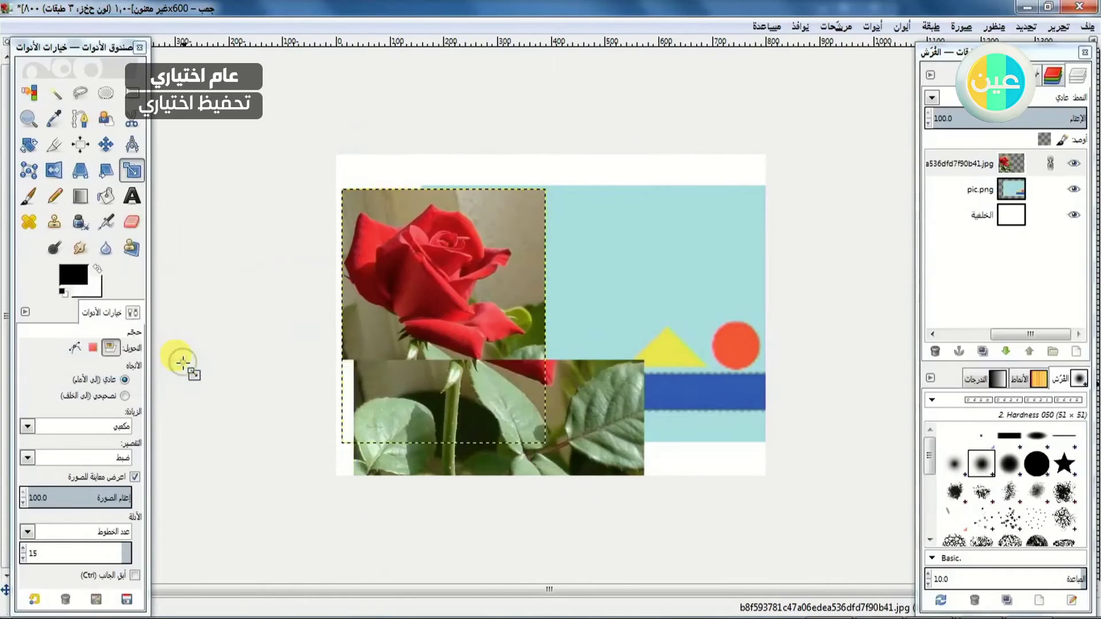
# Scale the pic.png layer to 446 × 482 px by pulling its left edge inward beside the rose.
pyautogui.click(987, 191)
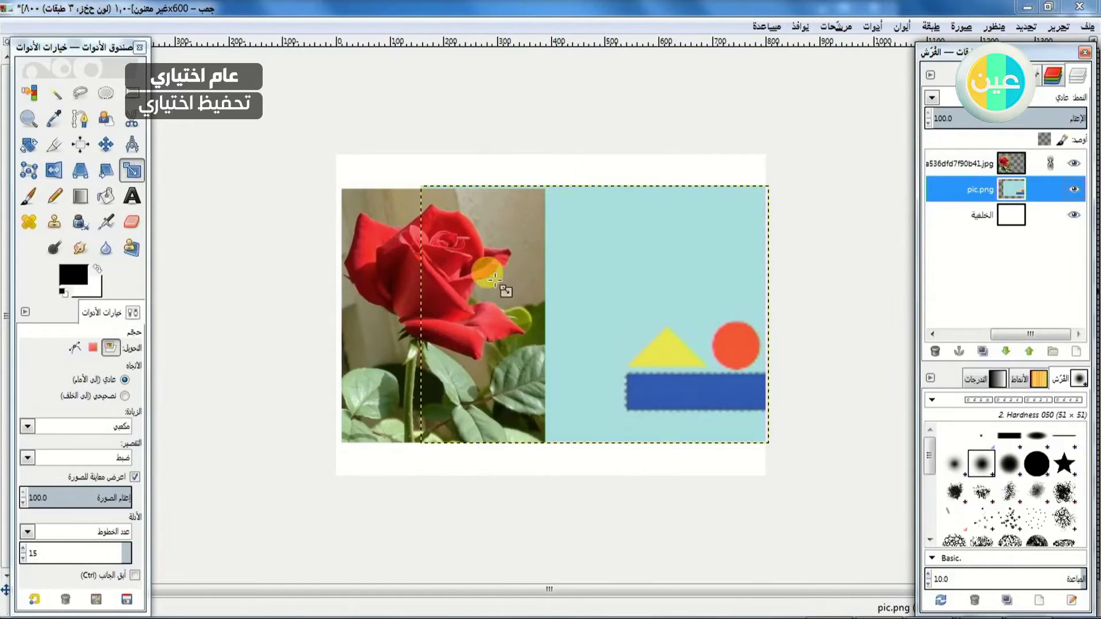
pyautogui.press('Tab')
pyautogui.click(641, 303)
pyautogui.moveTo(442, 312); pyautogui.dragTo(533, 313)
pyautogui.press('Tab')
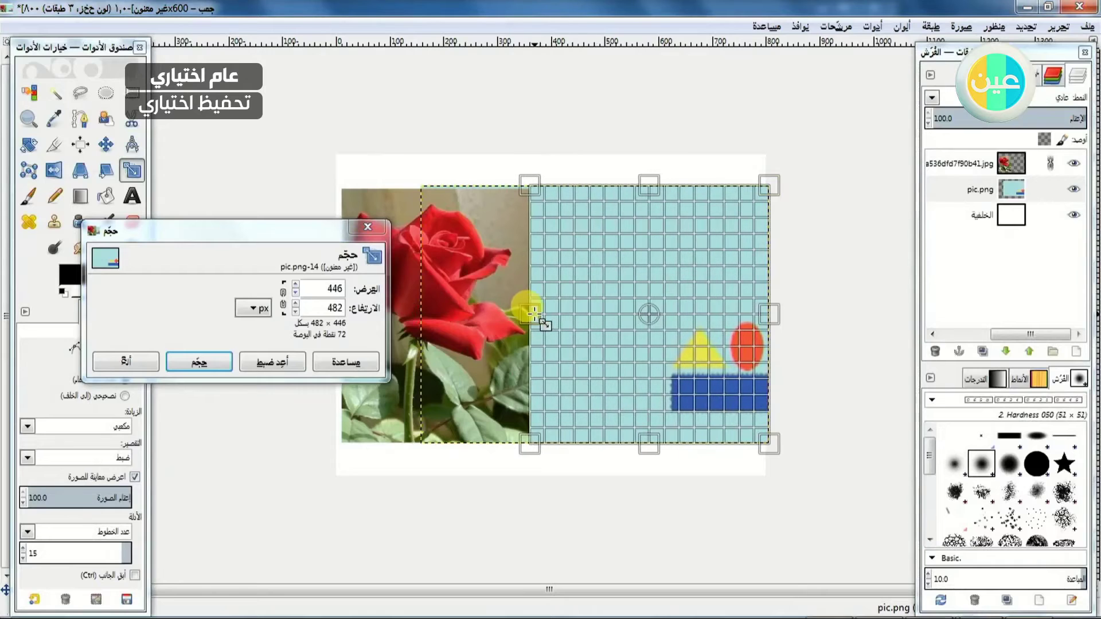
pyautogui.click(222, 361)
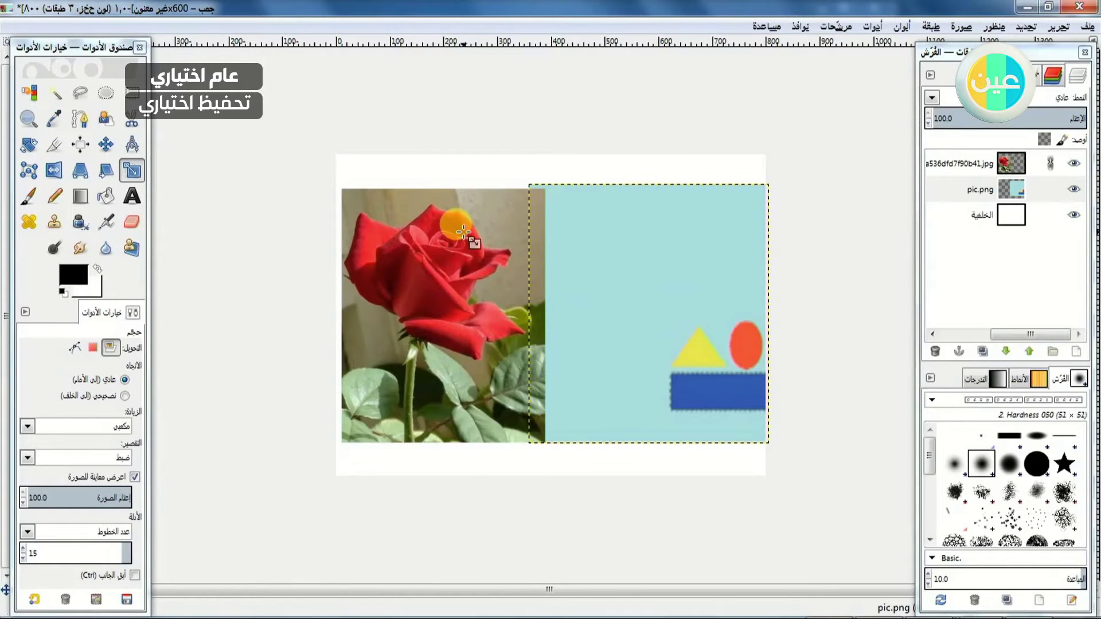
# Unlink the rose layer and switch the active layer between the rose and pic.png, ending on pic.png with the Move tool chosen.
pyautogui.click(106, 144)
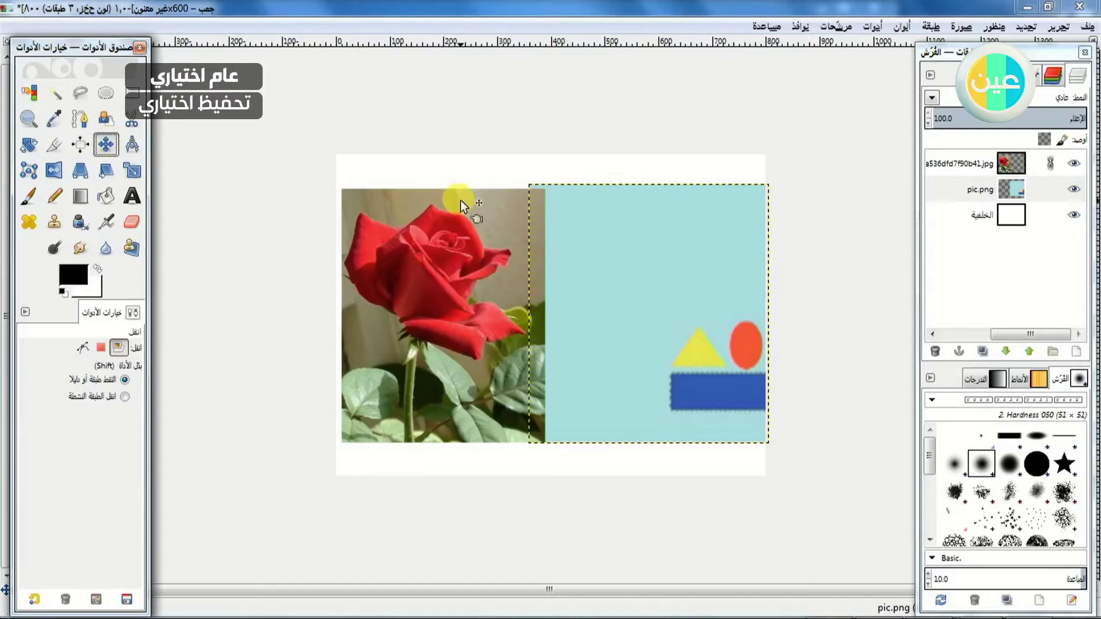
pyautogui.click(977, 188)
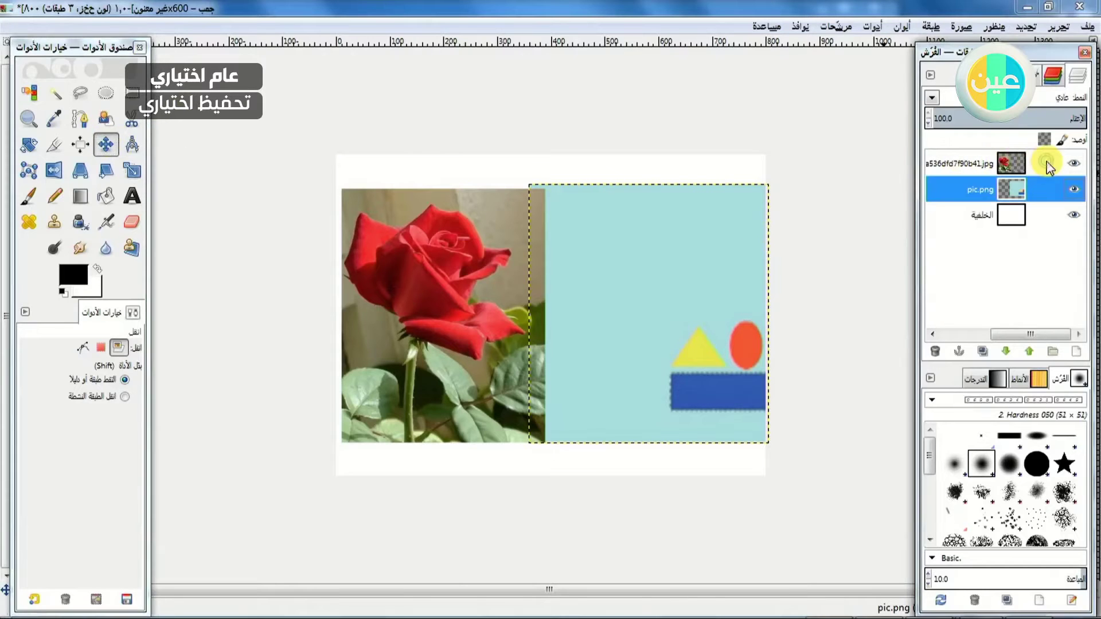
pyautogui.click(1001, 160)
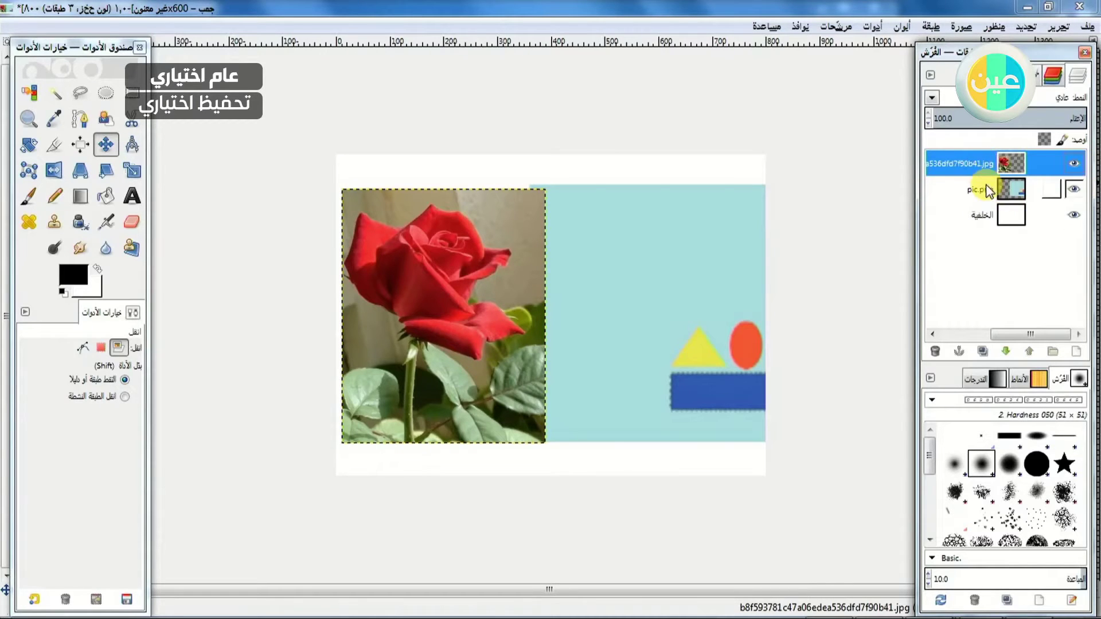
pyautogui.click(985, 188)
pyautogui.click(982, 166)
pyautogui.click(986, 191)
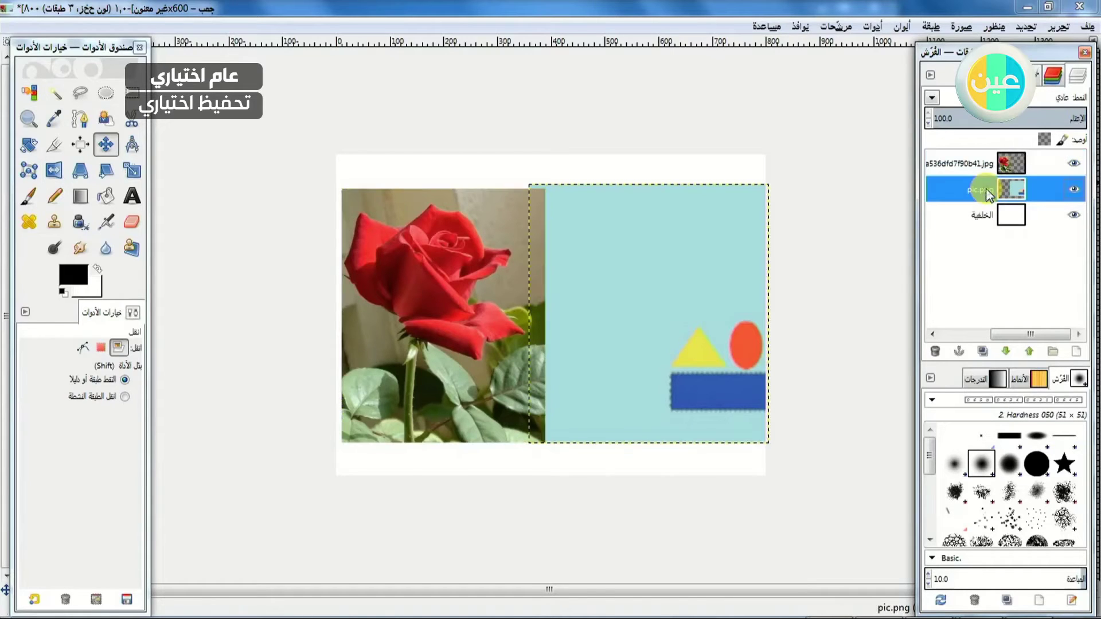
# Hide the pic.png and rose layers, leaving only the background layer visible.
pyautogui.click(1086, 27)
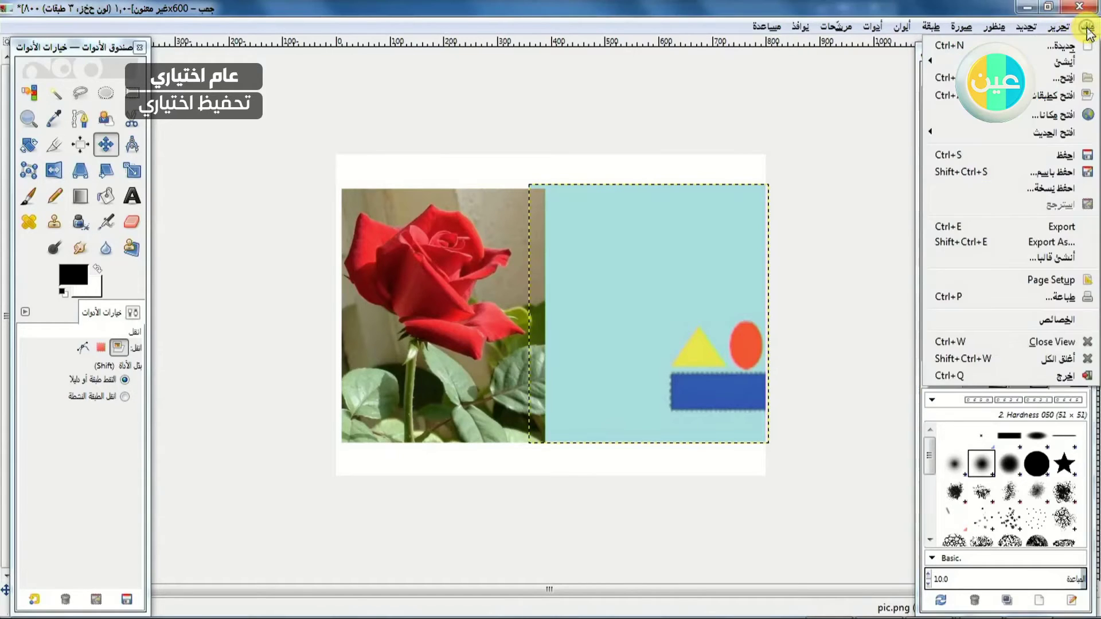
pyautogui.click(912, 99)
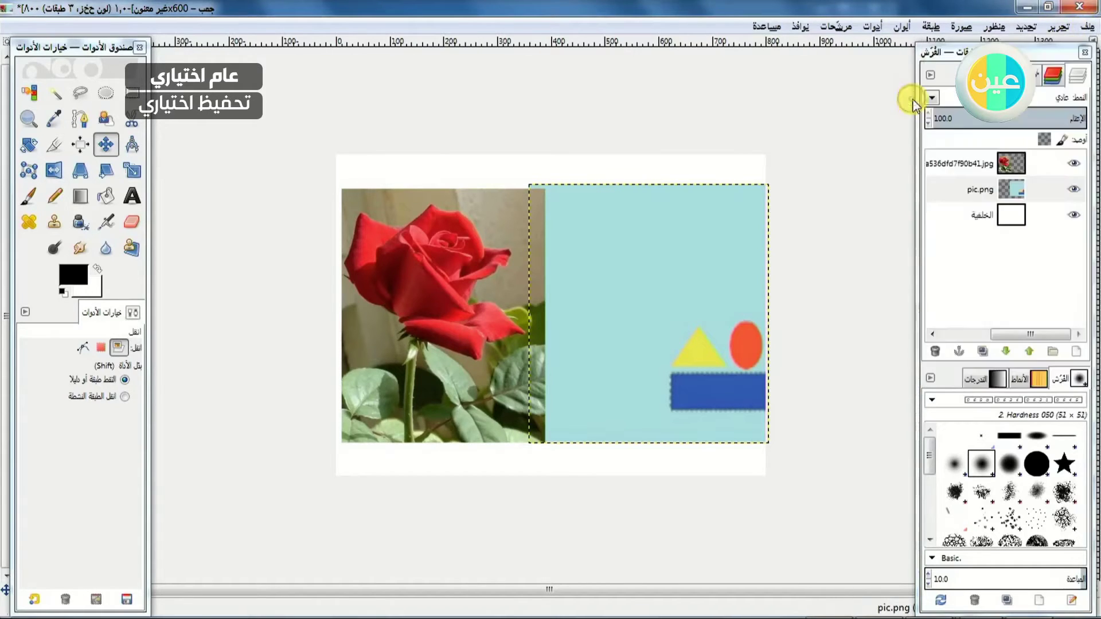
pyautogui.click(1074, 190)
pyautogui.click(1074, 164)
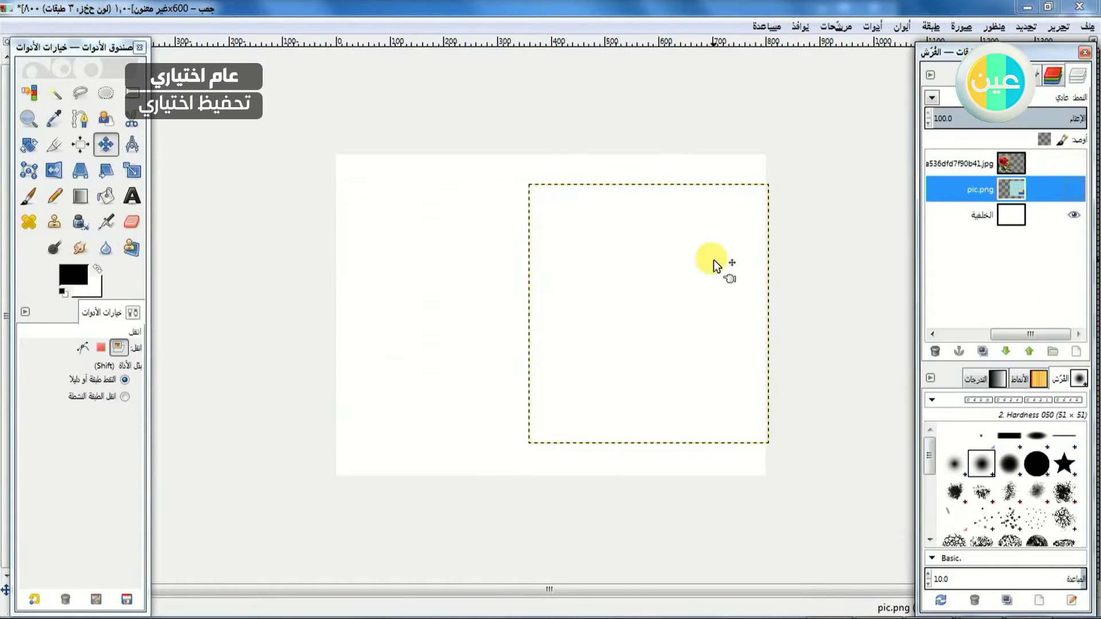
# Draw an upright rectangular selection of about 175 × 297 px on the left half of the canvas.
pyautogui.click(133, 93)
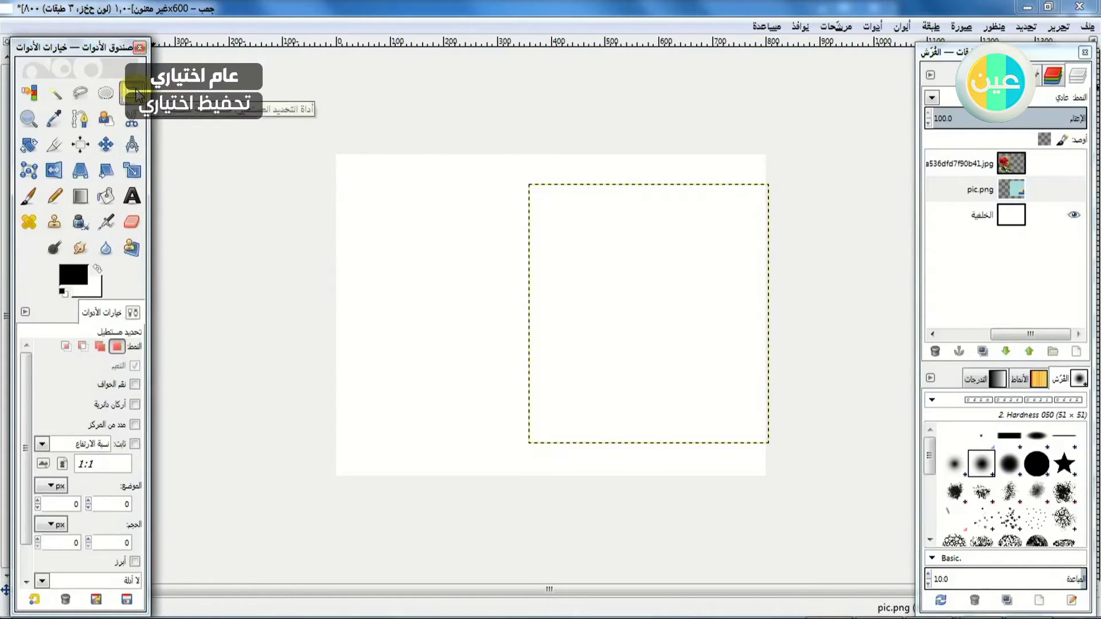
pyautogui.moveTo(417, 229); pyautogui.dragTo(510, 388)
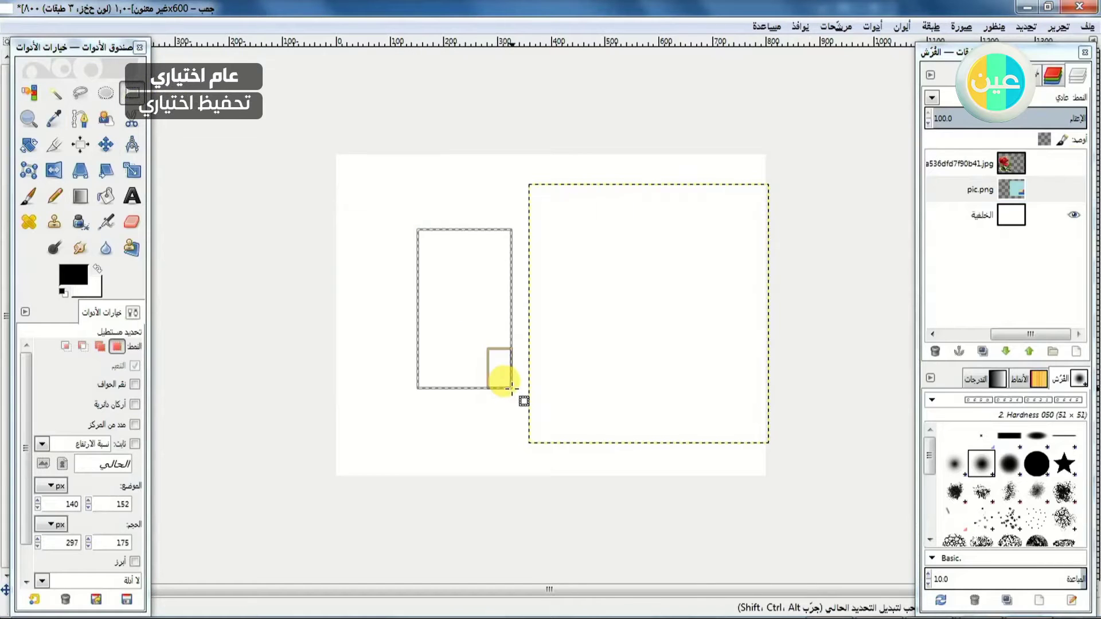
# Choose the Blend gradient tool and set the foreground colour to green 10b76e.
pyautogui.click(82, 197)
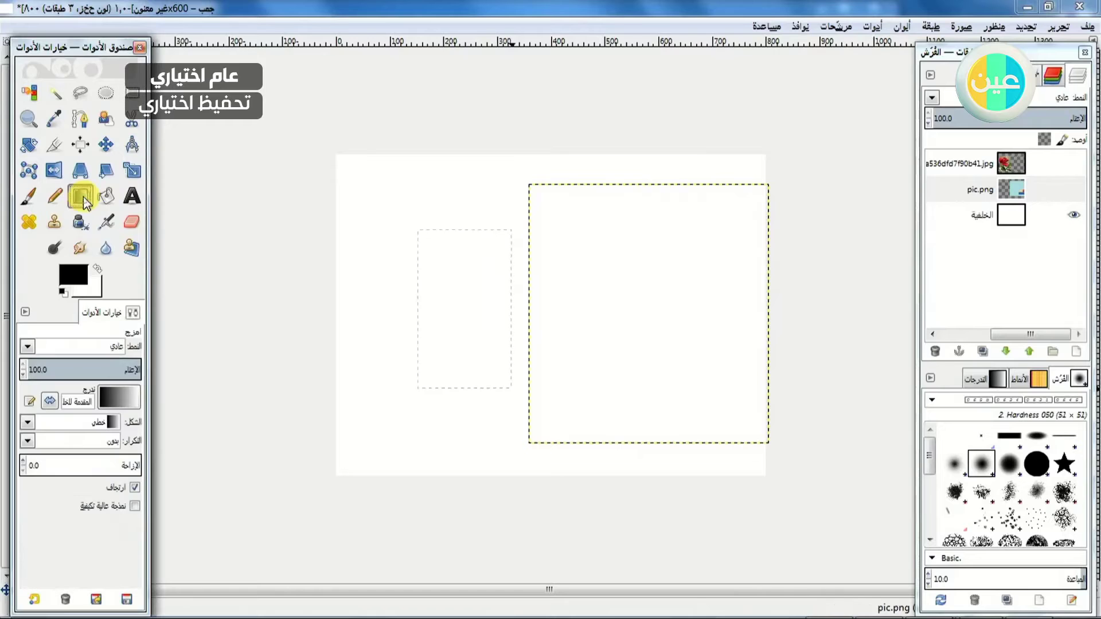
pyautogui.click(73, 276)
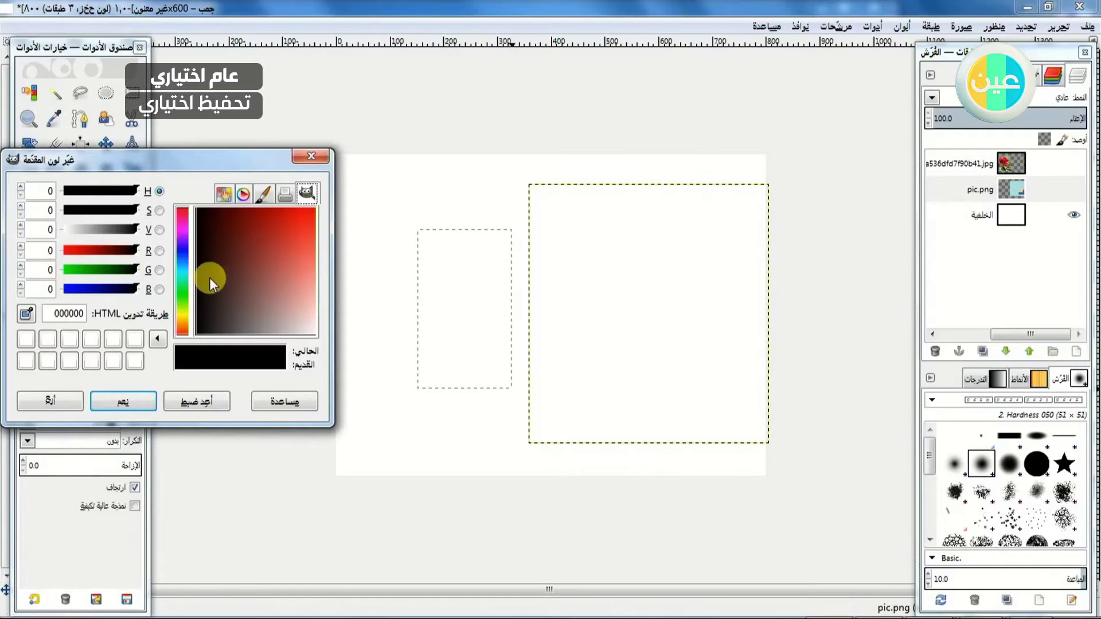
pyautogui.moveTo(185, 268); pyautogui.dragTo(186, 281)
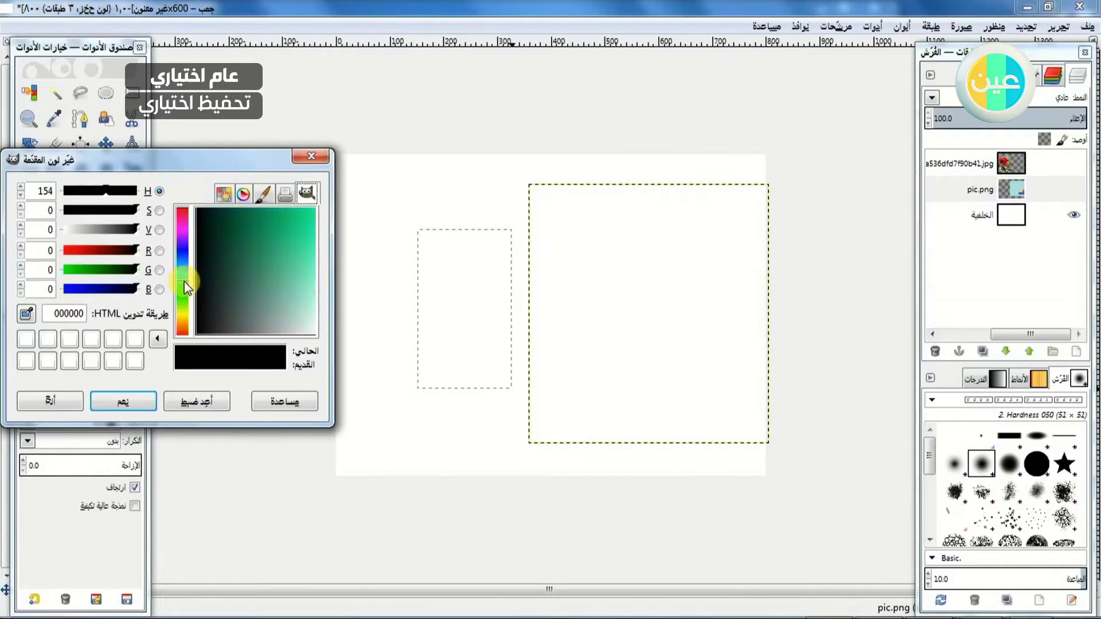
pyautogui.click(281, 219)
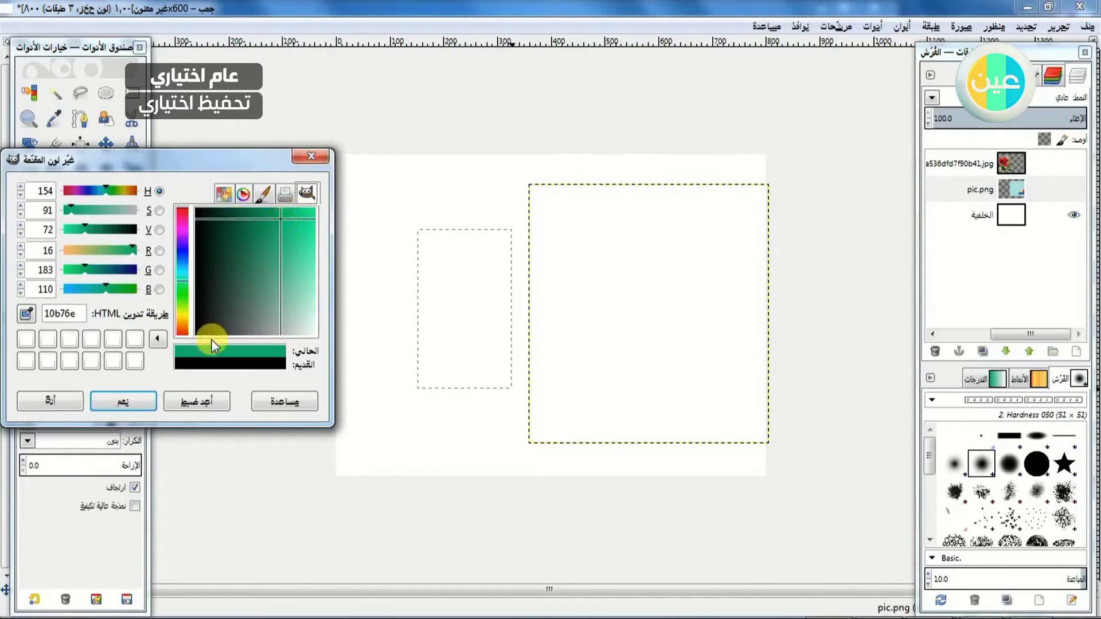
pyautogui.click(122, 398)
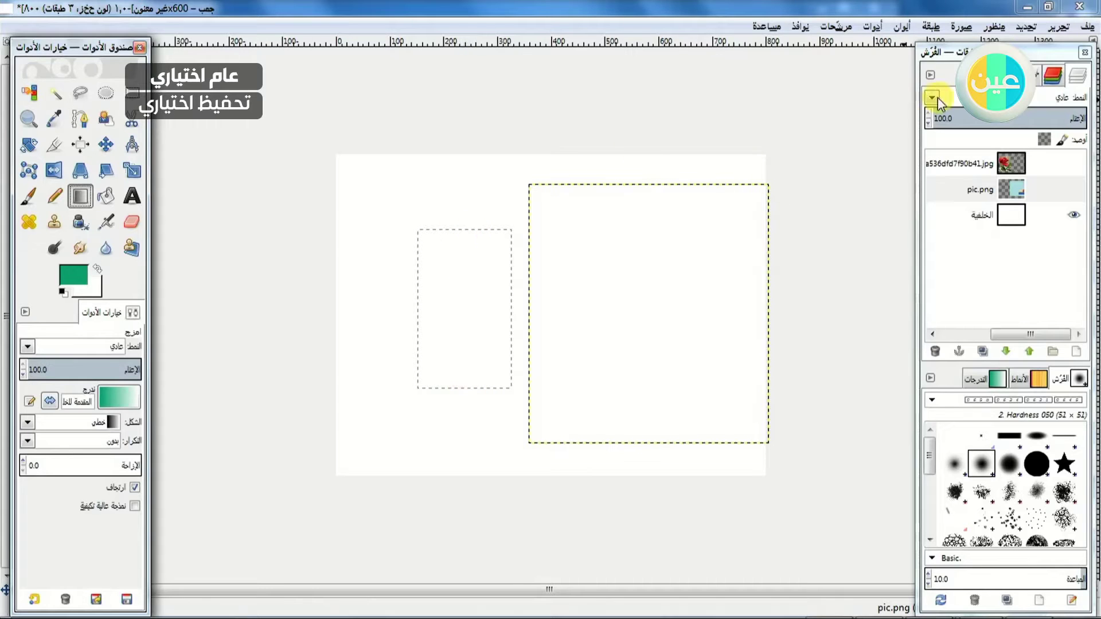
# Add a new 800 × 600 px layer with transparent fill above pic.png.
pyautogui.click(933, 28)
pyautogui.click(920, 45)
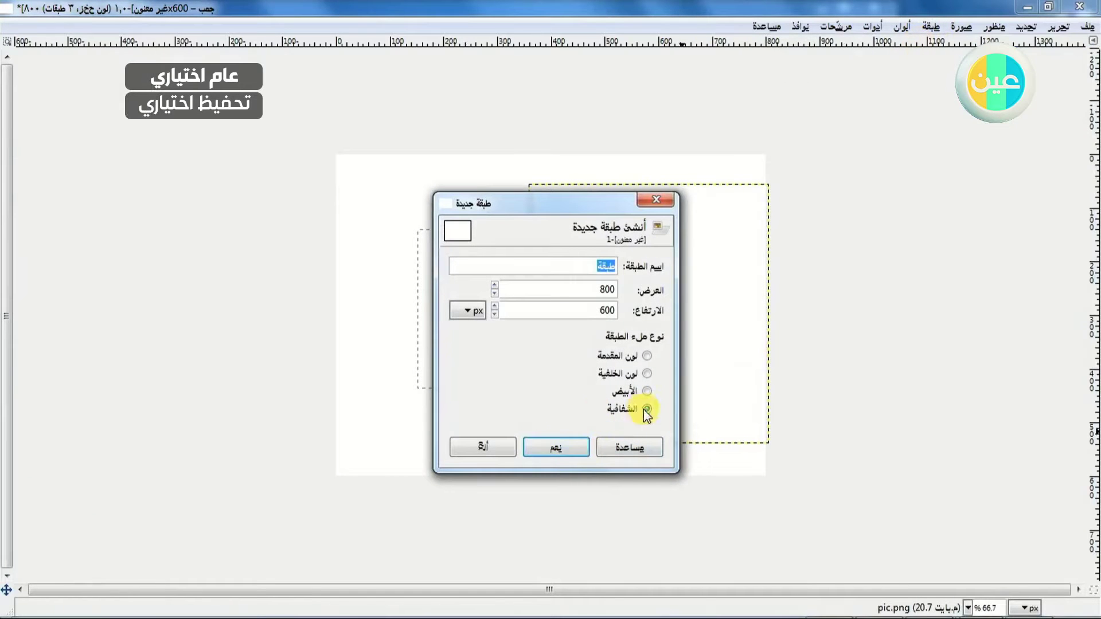
pyautogui.click(556, 447)
# Try reordering the new layer and the rose layer in the stack, and switch the rose layer's visibility on and off.
pyautogui.moveTo(1008, 190); pyautogui.dragTo(1039, 198)
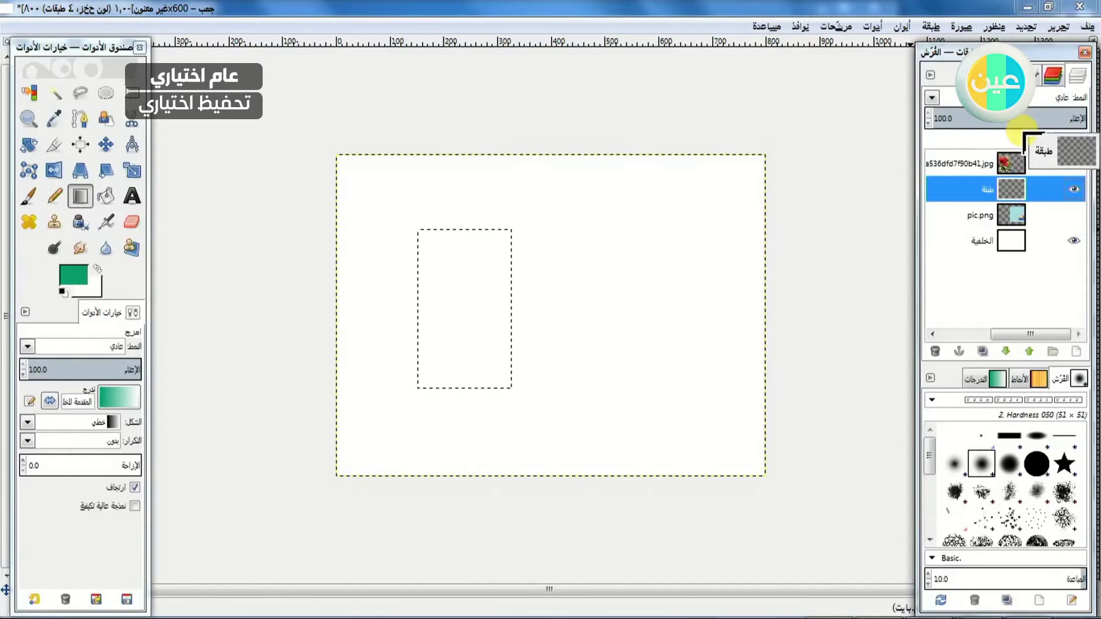
pyautogui.click(1025, 167)
pyautogui.moveTo(1016, 152); pyautogui.dragTo(1069, 185)
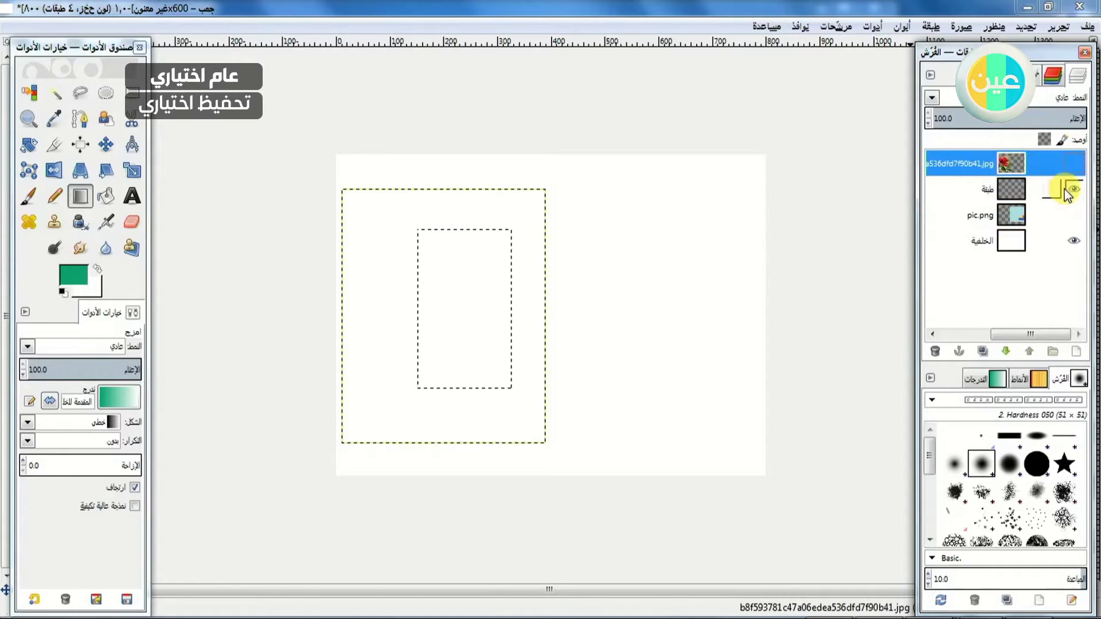
pyautogui.click(1073, 164)
pyautogui.click(1072, 166)
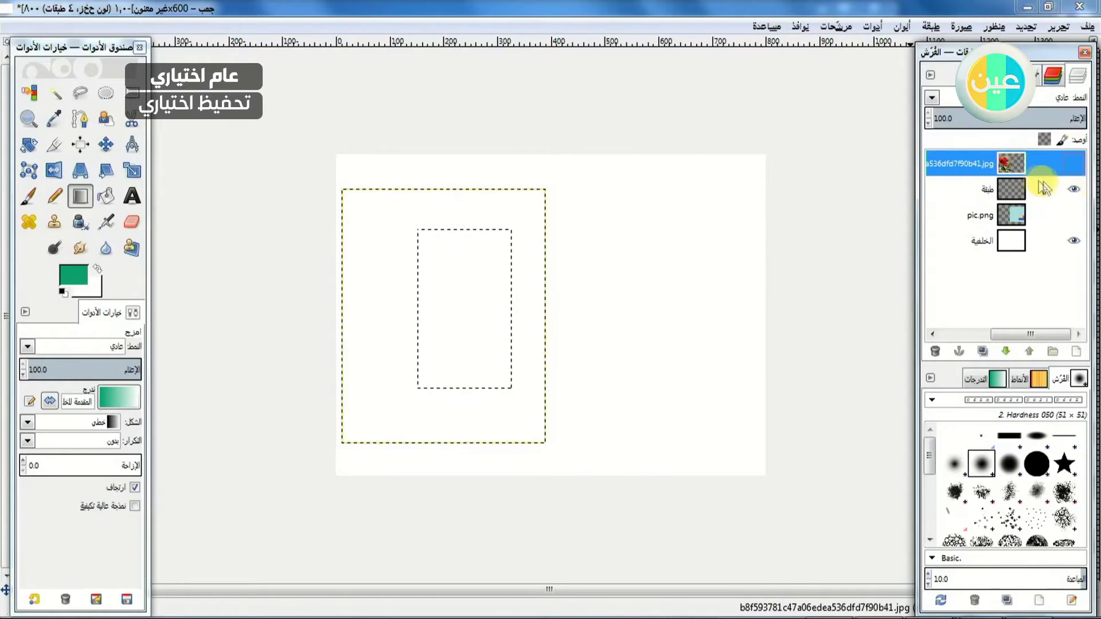
# Fill the rectangular selection on the new layer with a linear green-to-white gradient running from its bottom edge to its top edge.
pyautogui.click(951, 186)
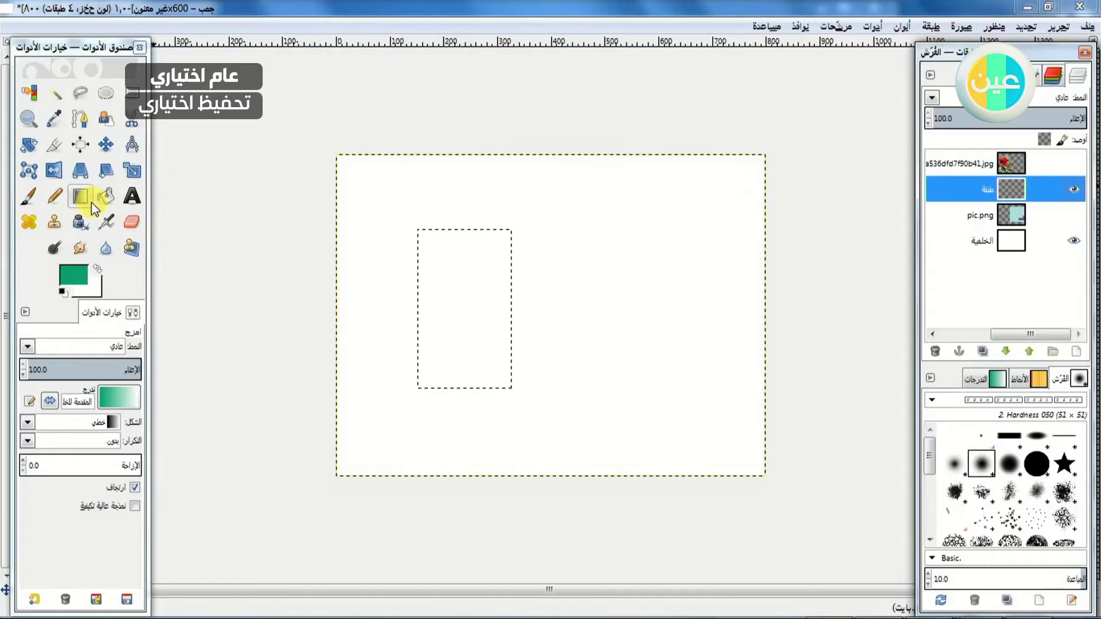
pyautogui.click(463, 386)
pyautogui.moveTo(463, 387); pyautogui.dragTo(465, 229)
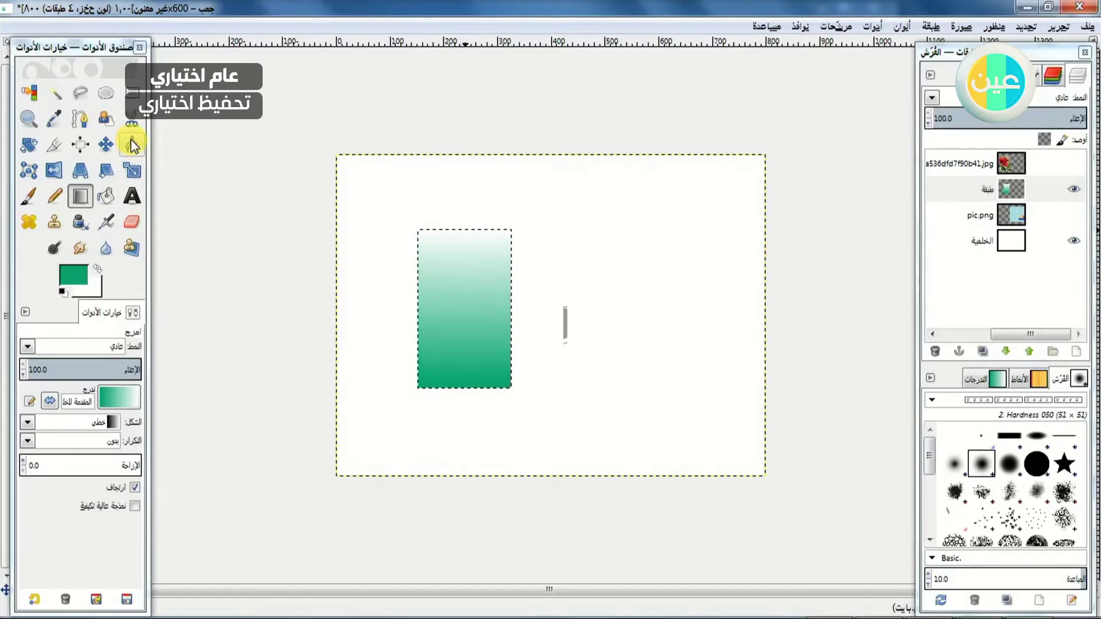
# Apply a Perspective transform to the gradient rectangle, shifting both upper corners to the right to form a slanted parallelogram.
pyautogui.click(83, 167)
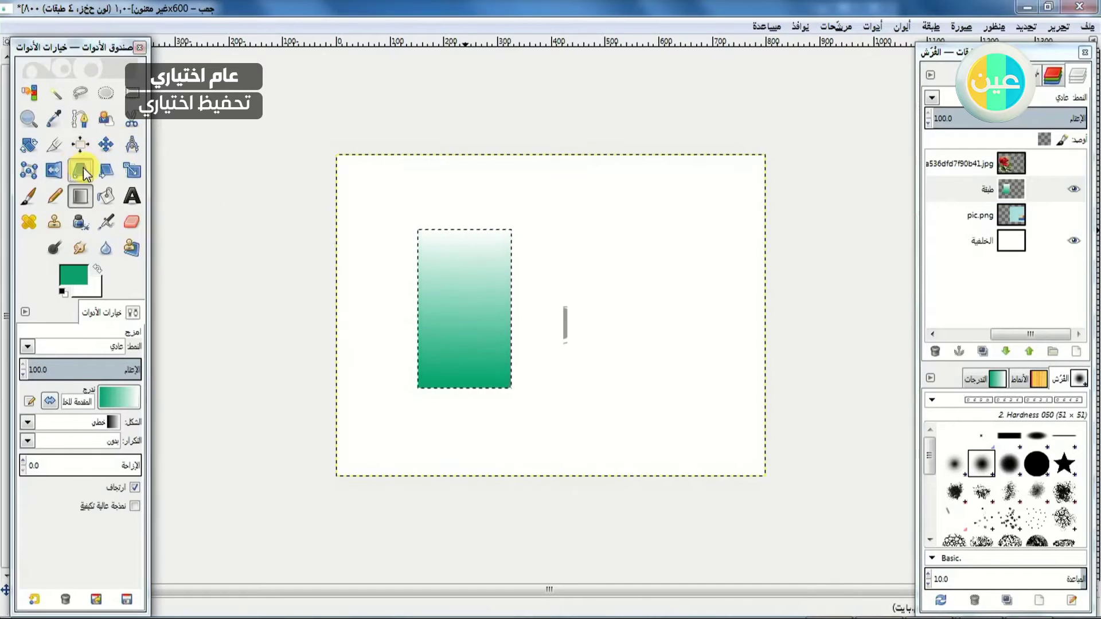
pyautogui.press('Tab')
pyautogui.click(466, 300)
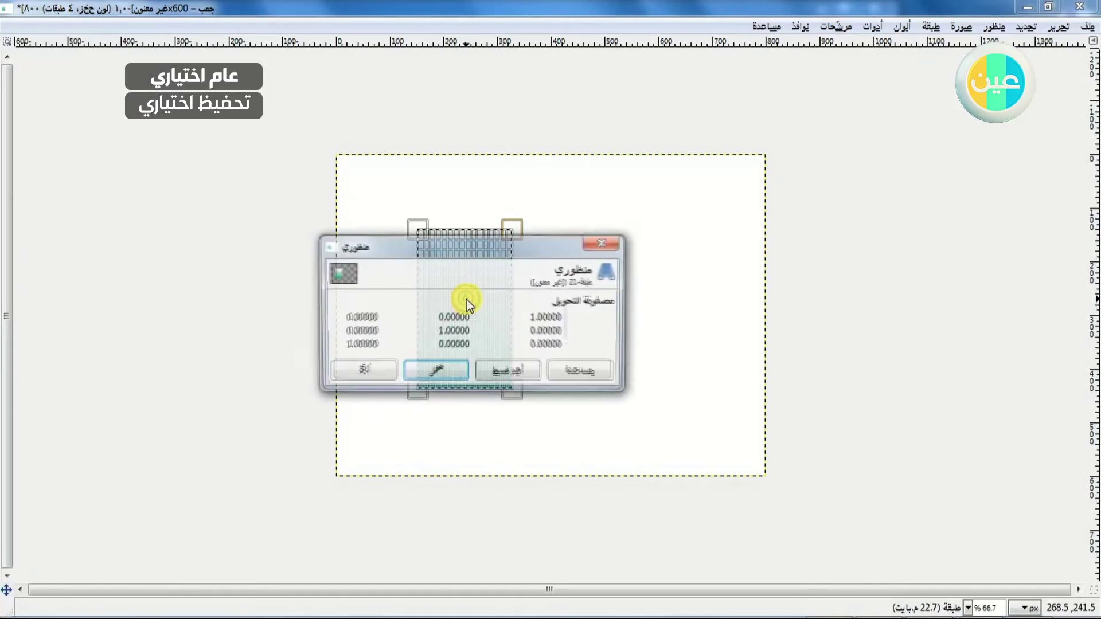
pyautogui.moveTo(467, 252); pyautogui.dragTo(466, 423)
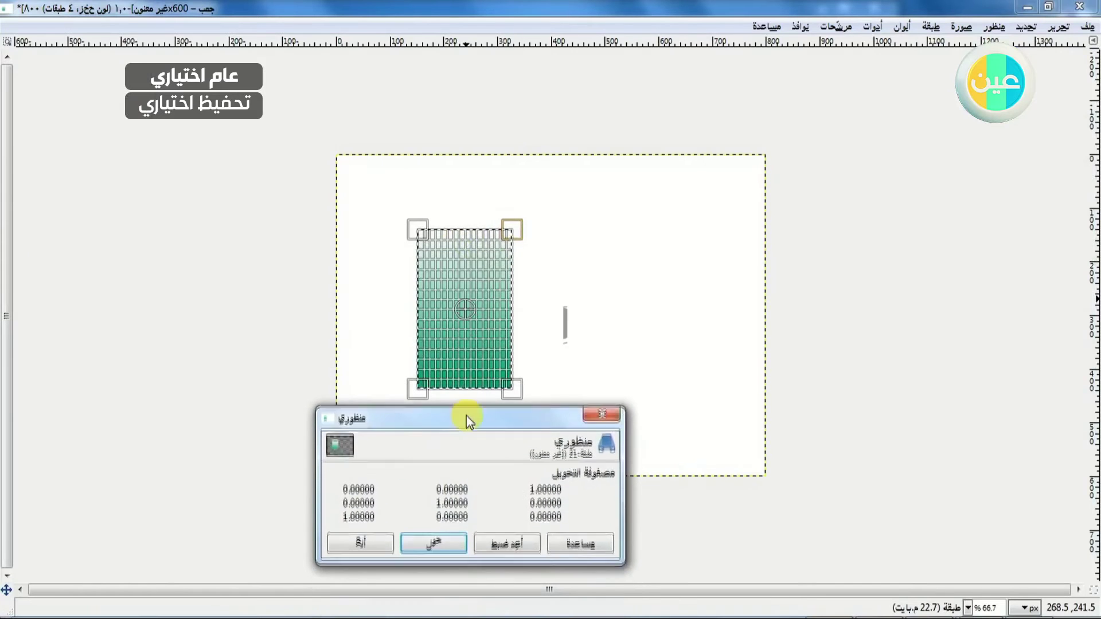
pyautogui.press('Tab')
pyautogui.moveTo(519, 226); pyautogui.dragTo(569, 216)
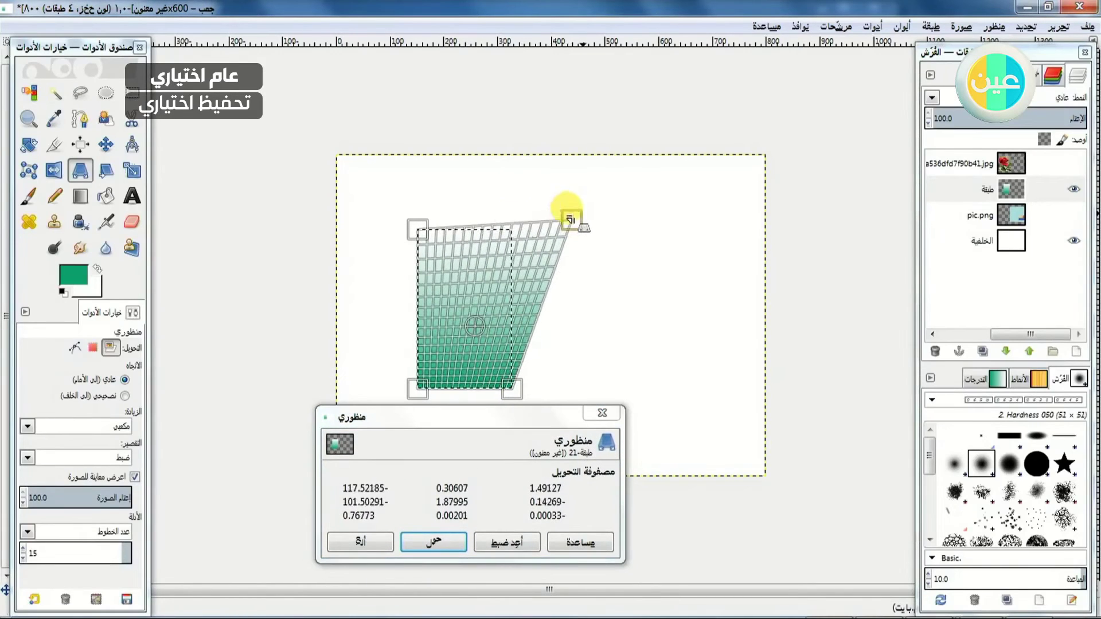
pyautogui.moveTo(454, 214); pyautogui.dragTo(481, 211)
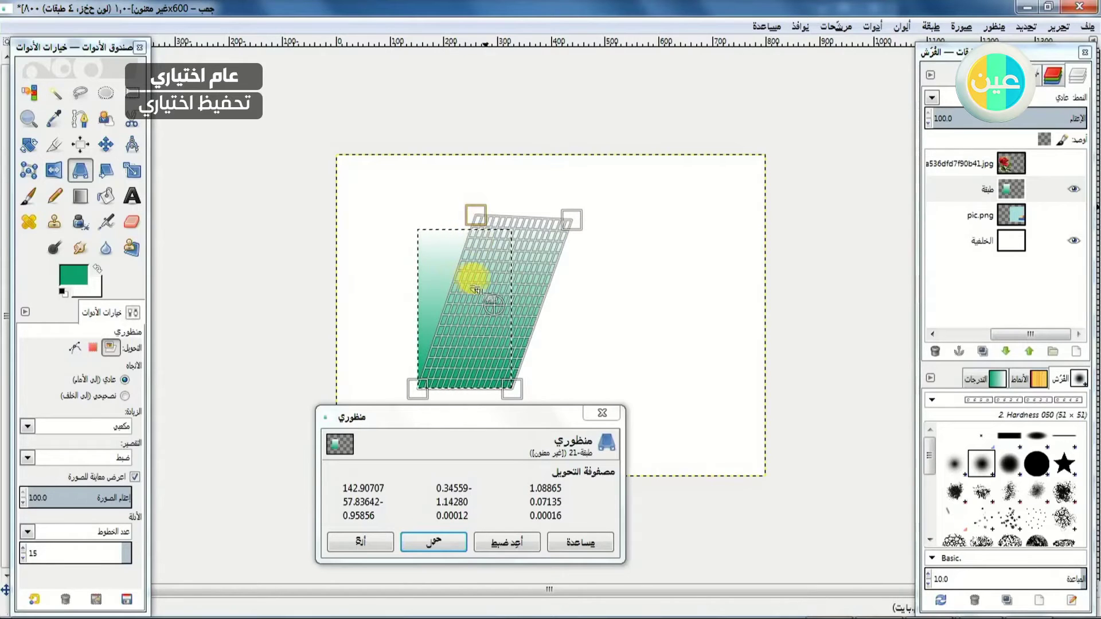
pyautogui.click(439, 542)
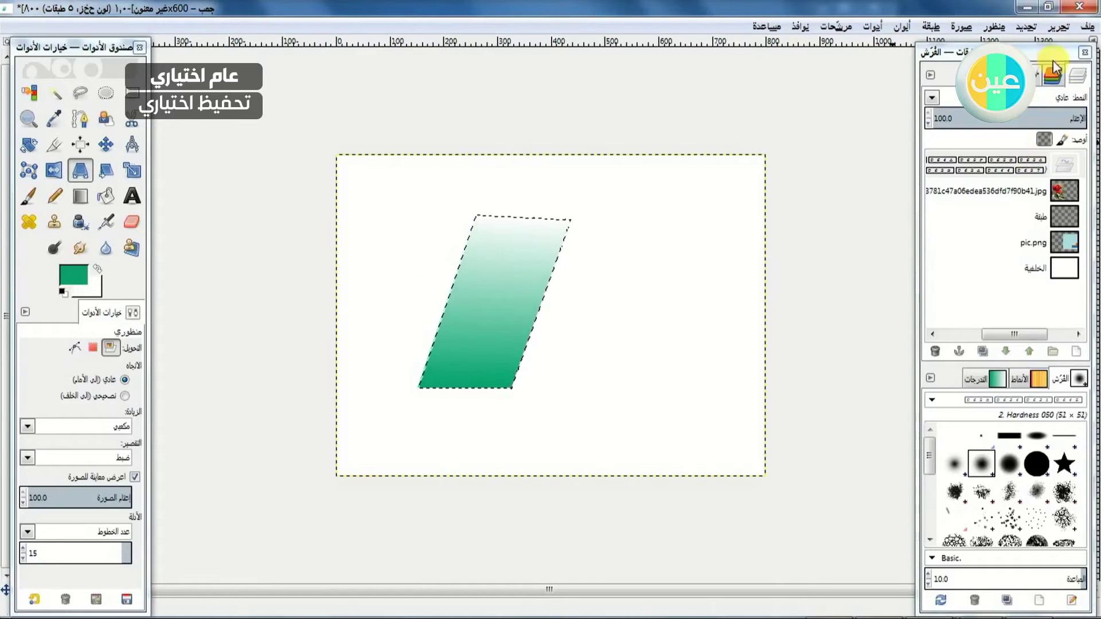
# Select the floating transformed shape and flip it vertically.
pyautogui.click(1039, 225)
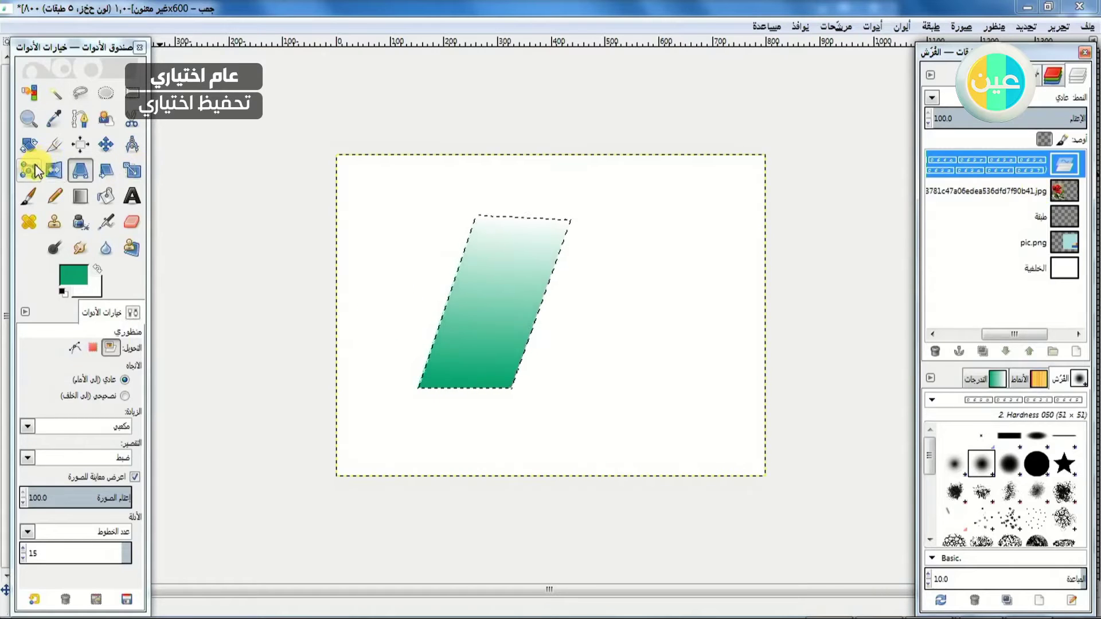
pyautogui.click(53, 170)
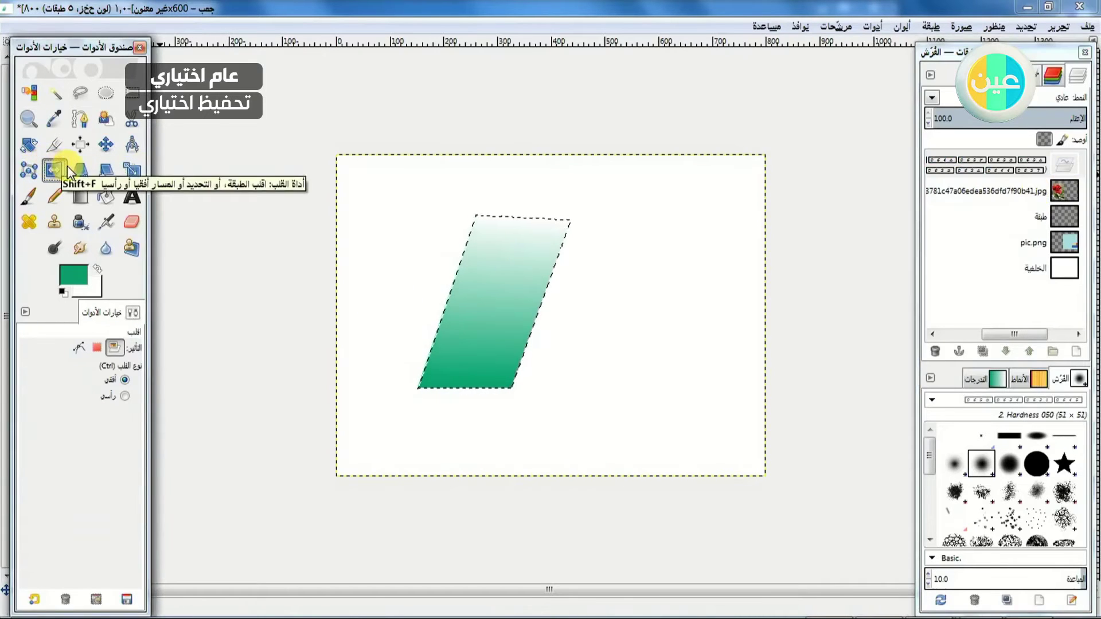
pyautogui.click(125, 396)
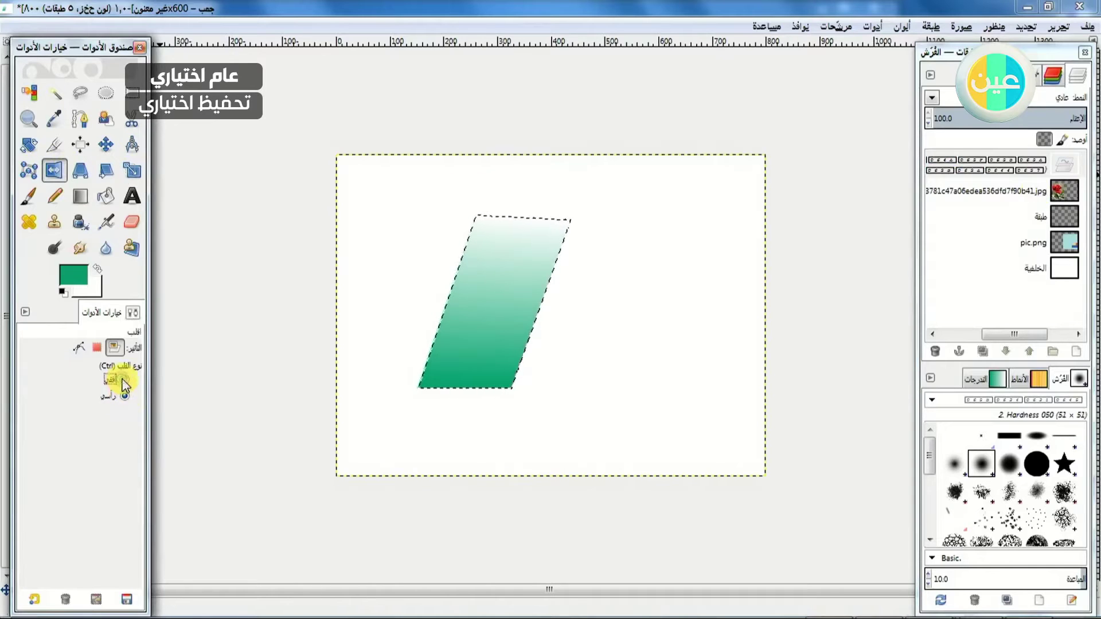
pyautogui.click(902, 27)
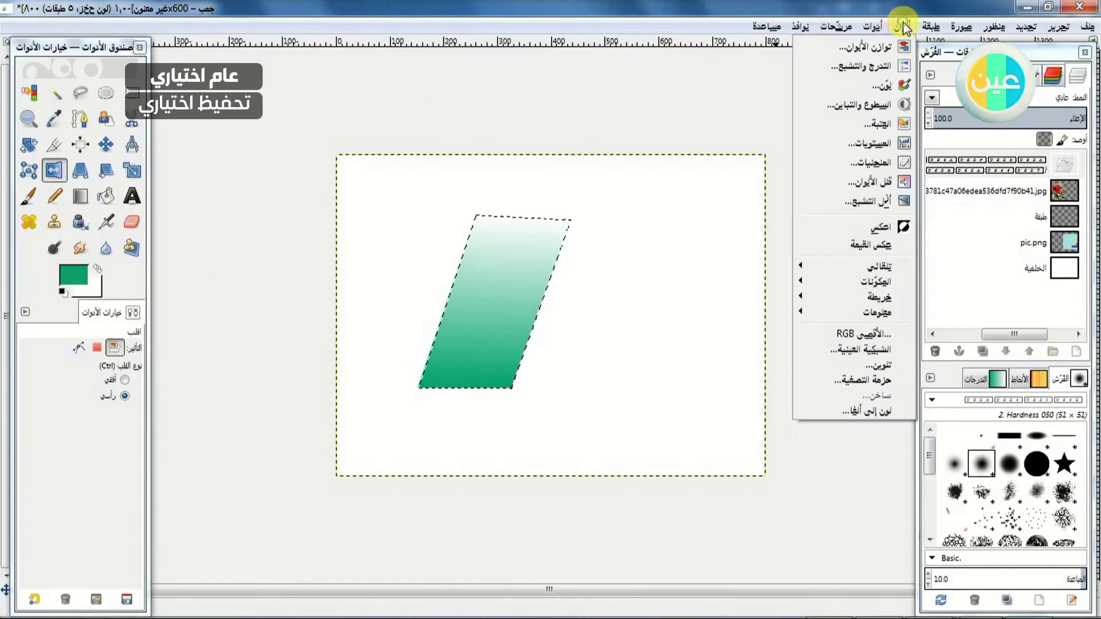
pyautogui.click(929, 26)
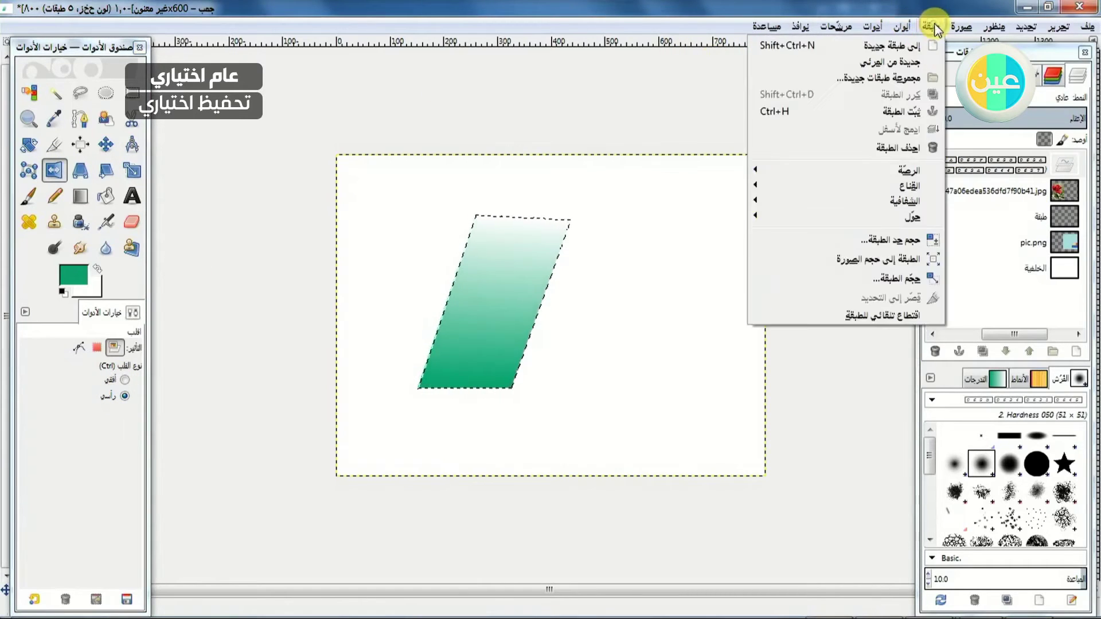
pyautogui.moveTo(899, 220)
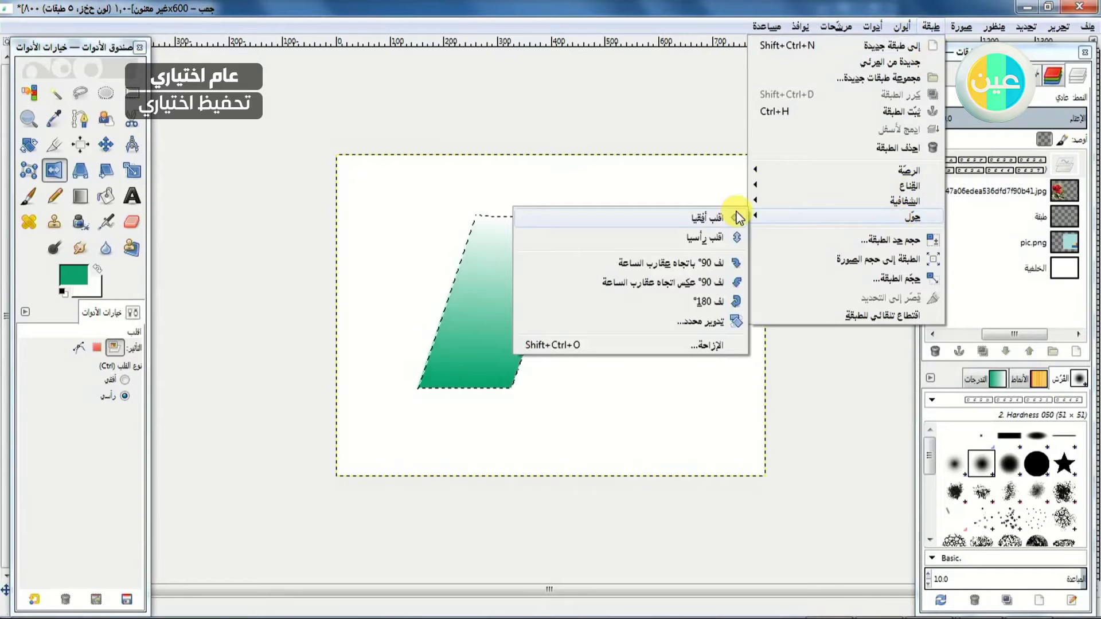
pyautogui.click(714, 238)
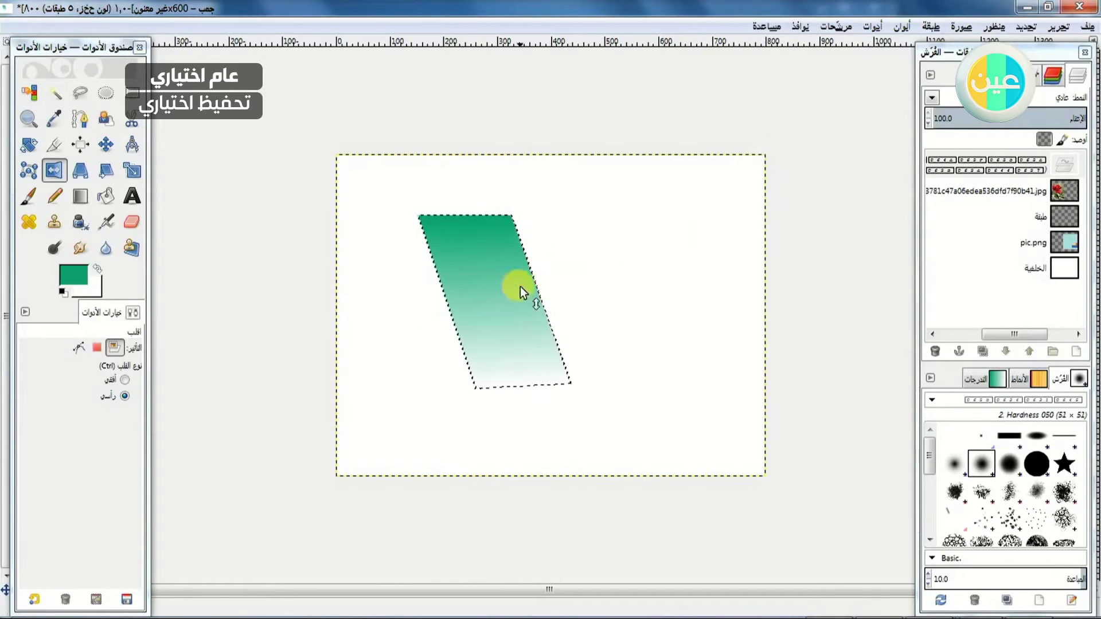
# Scale the floating gradient shape horizontally to 529 px wide, keeping its height at 324 px.
pyautogui.click(132, 171)
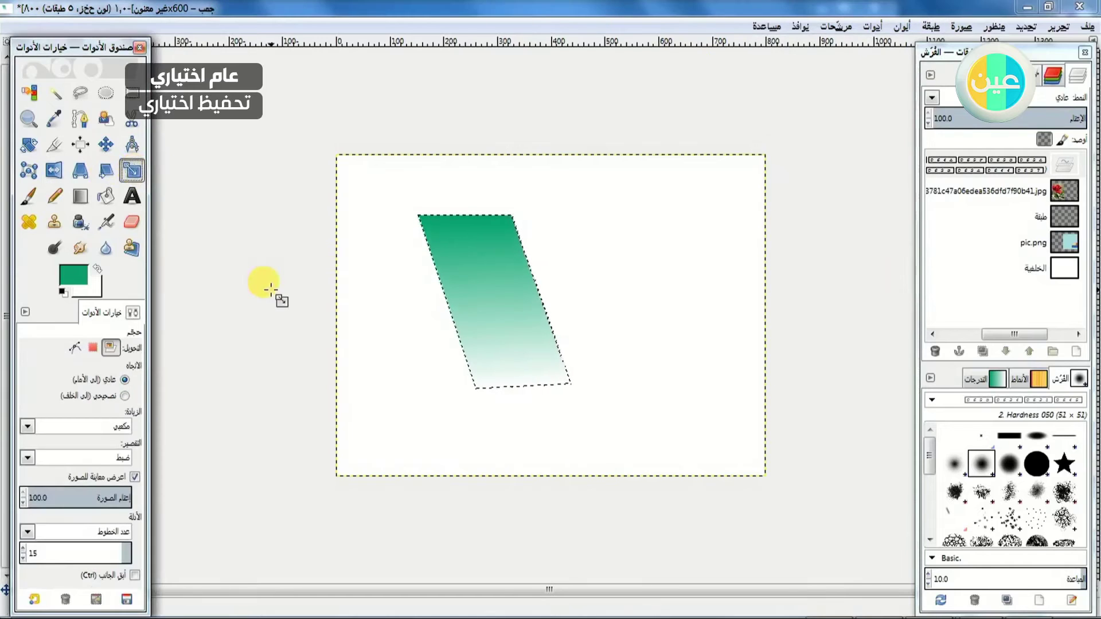
pyautogui.press('Tab')
pyautogui.click(457, 298)
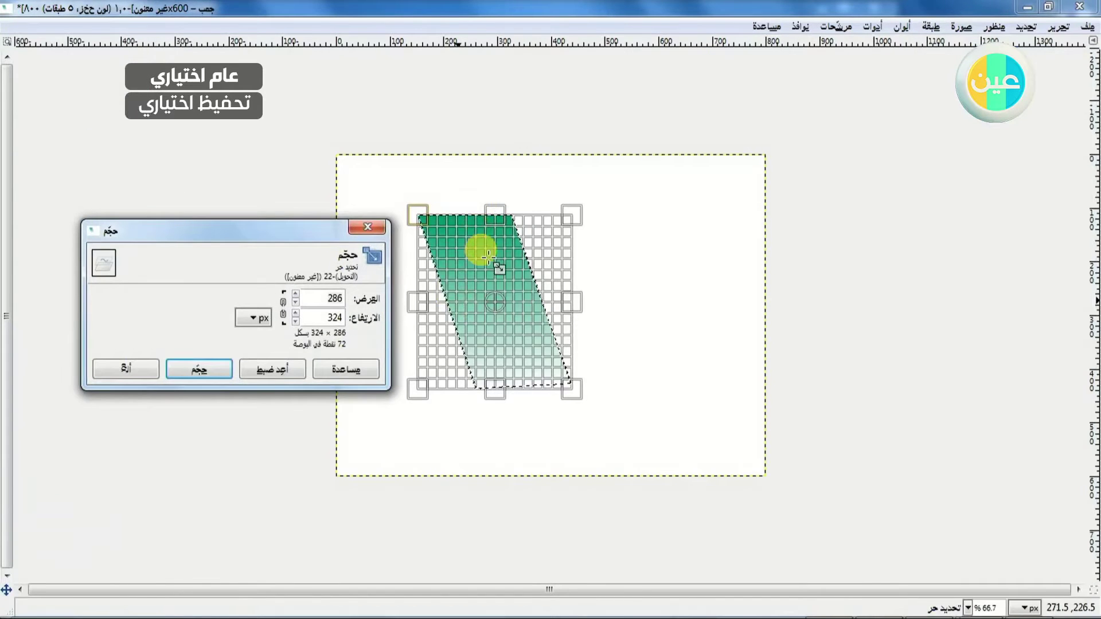
pyautogui.press('Tab')
pyautogui.moveTo(573, 306); pyautogui.dragTo(702, 303)
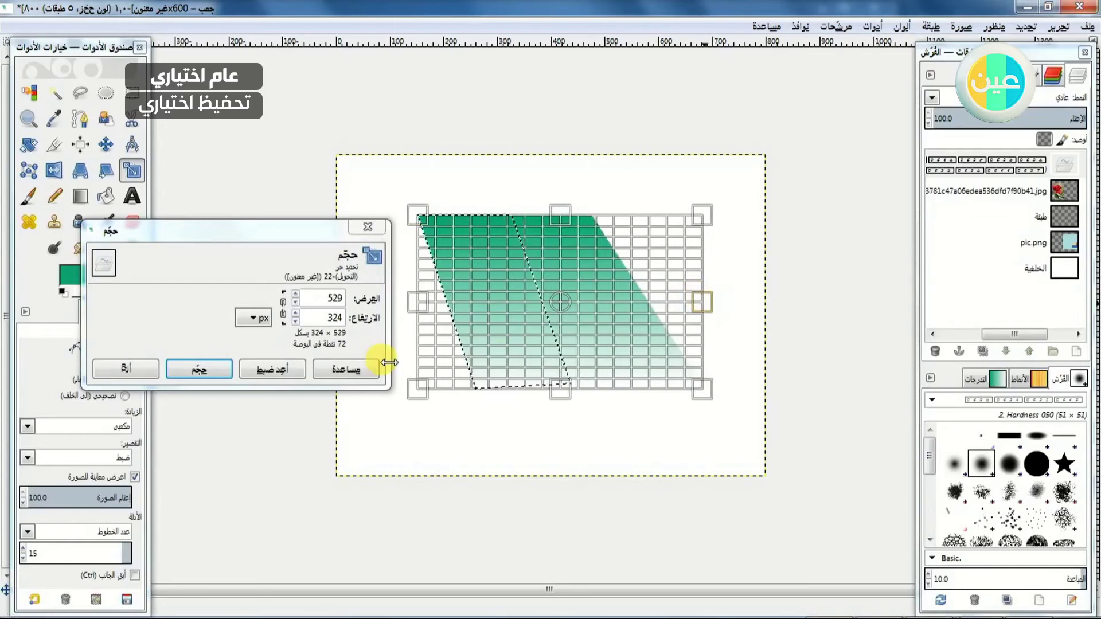
pyautogui.click(199, 369)
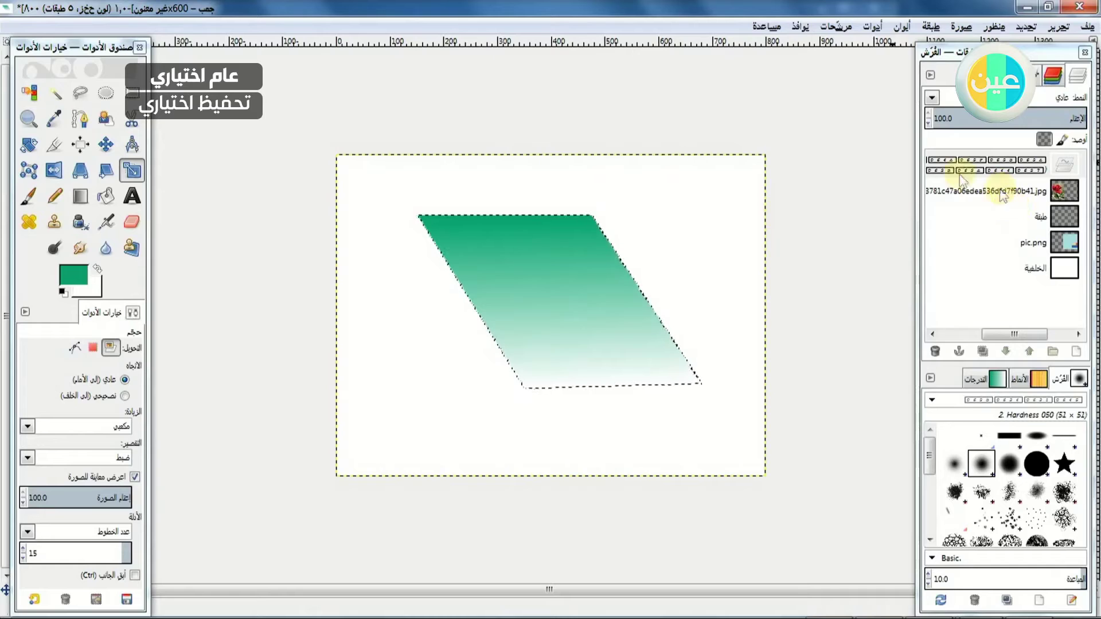
pyautogui.click(925, 27)
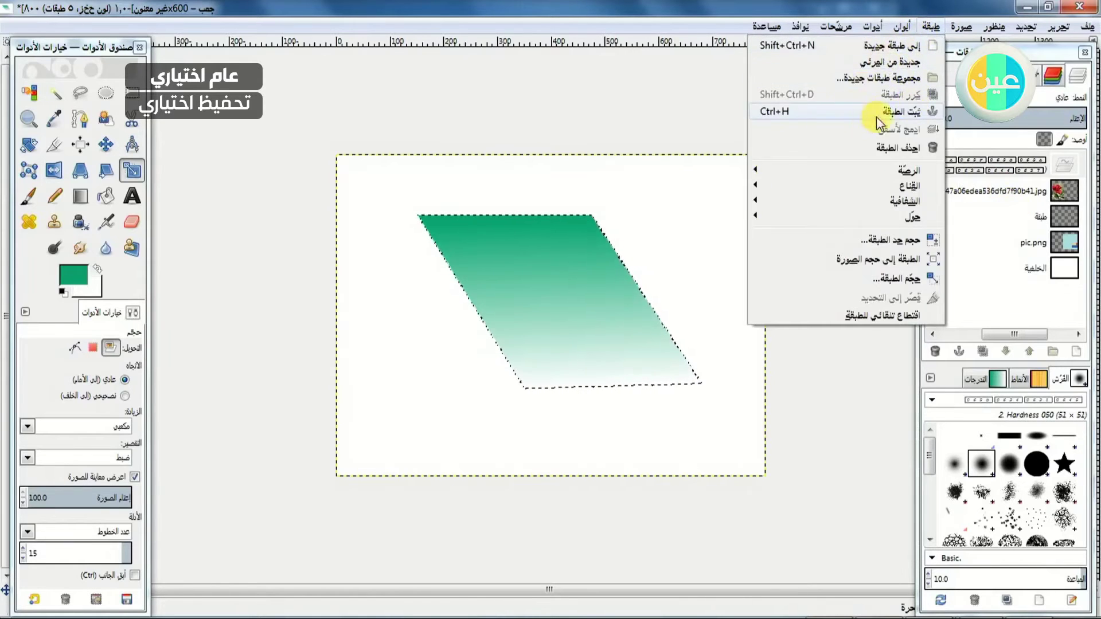
pyautogui.moveTo(901, 26)
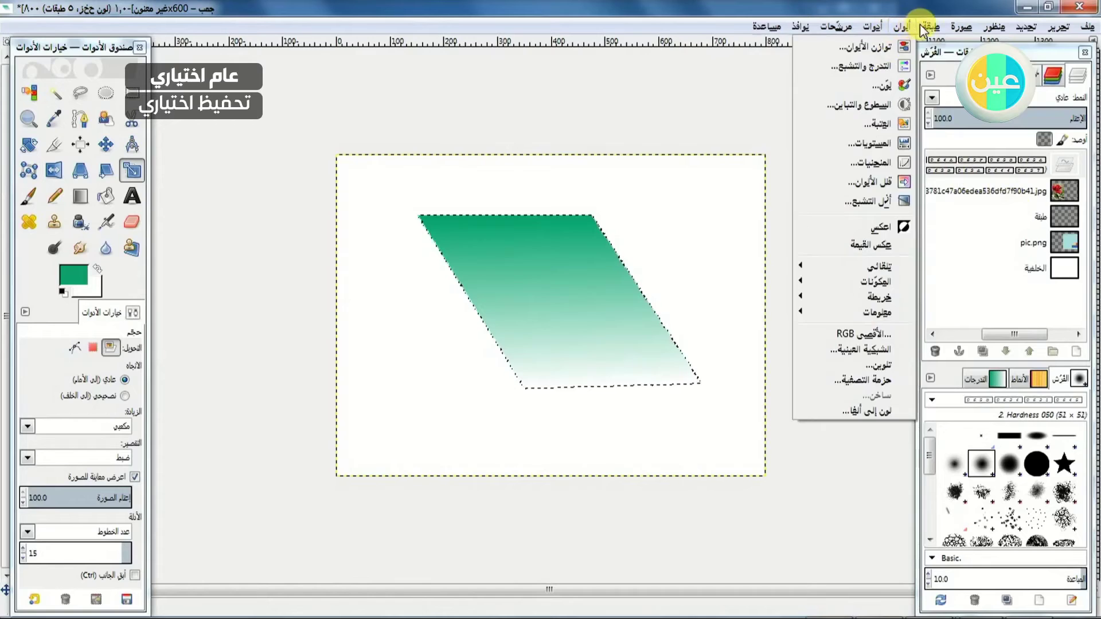
pyautogui.click(528, 112)
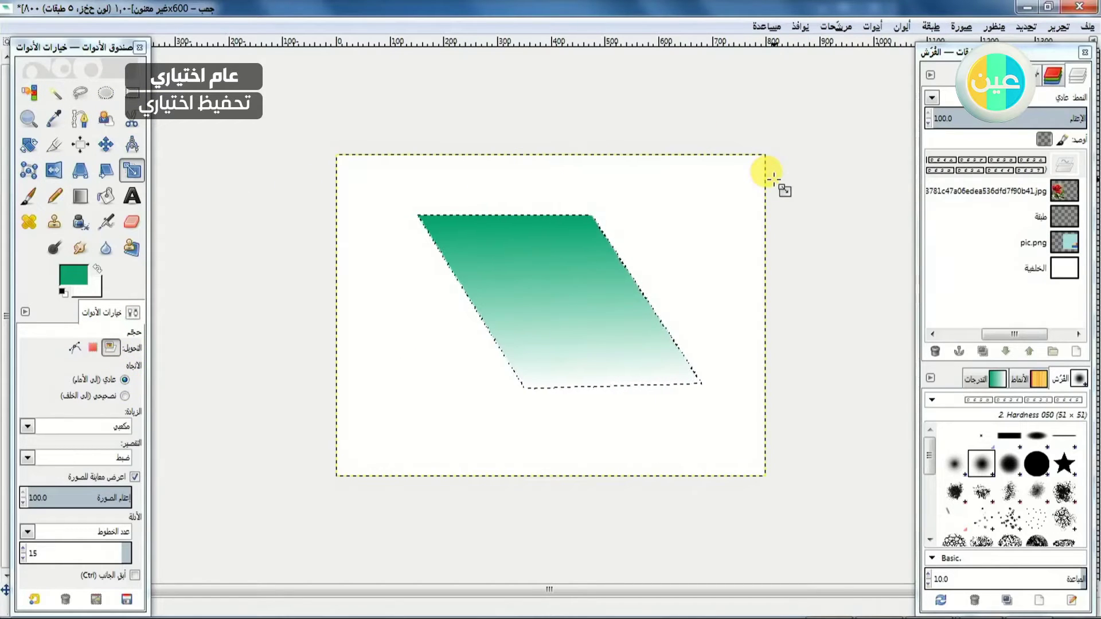
pyautogui.click(1086, 27)
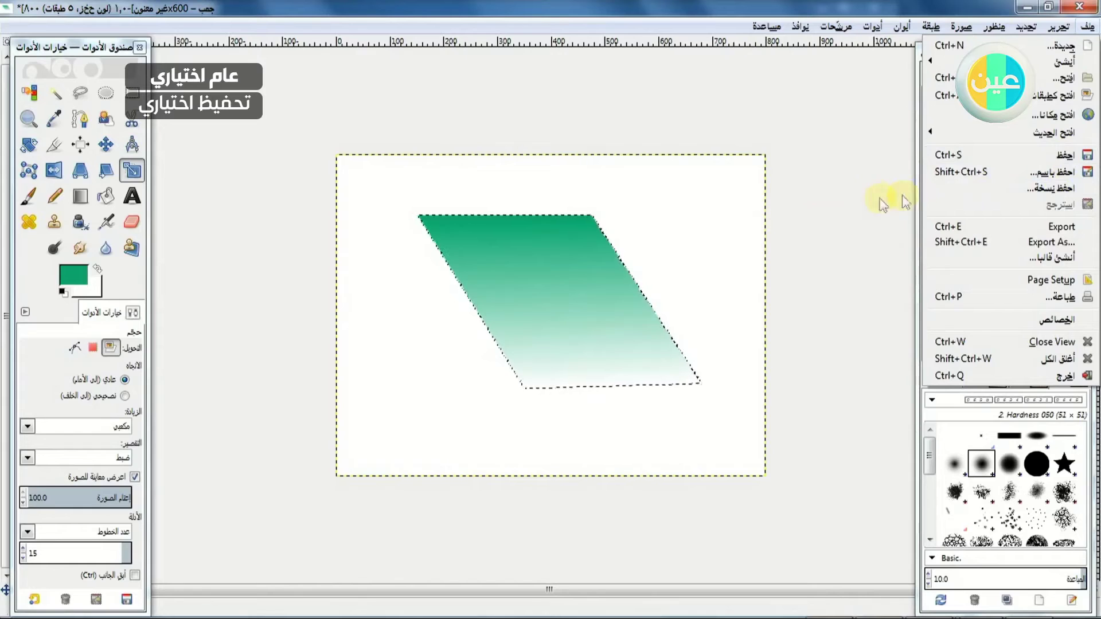
pyautogui.click(805, 203)
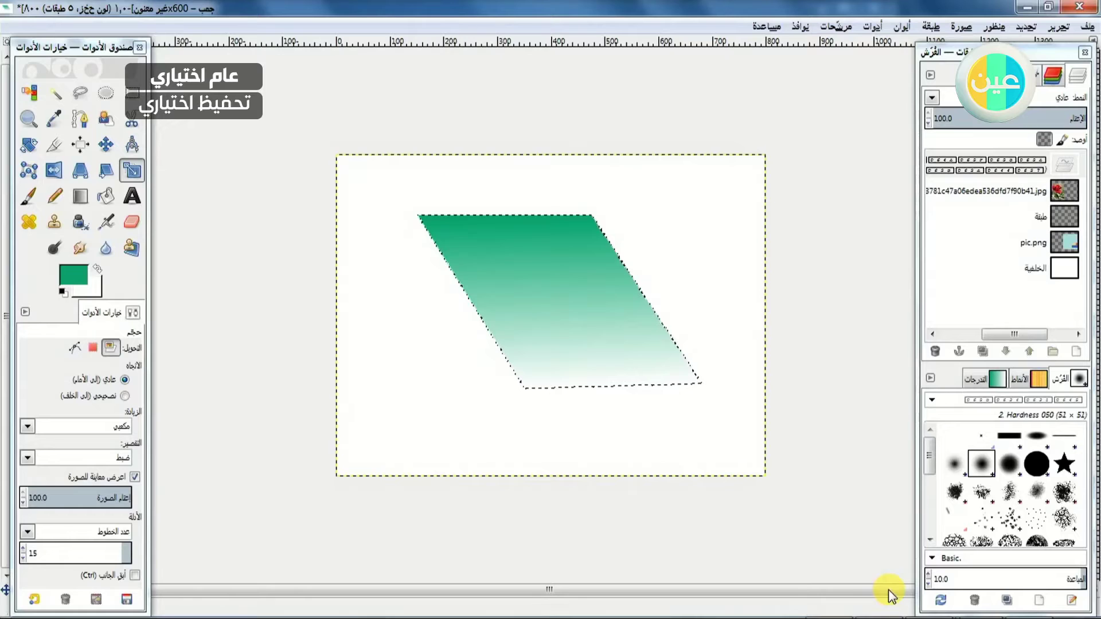
# Switch to the empty Untitled 2 plan in Sweet Home 3D.
pyautogui.moveTo(924, 616)
pyautogui.moveTo(993, 606)
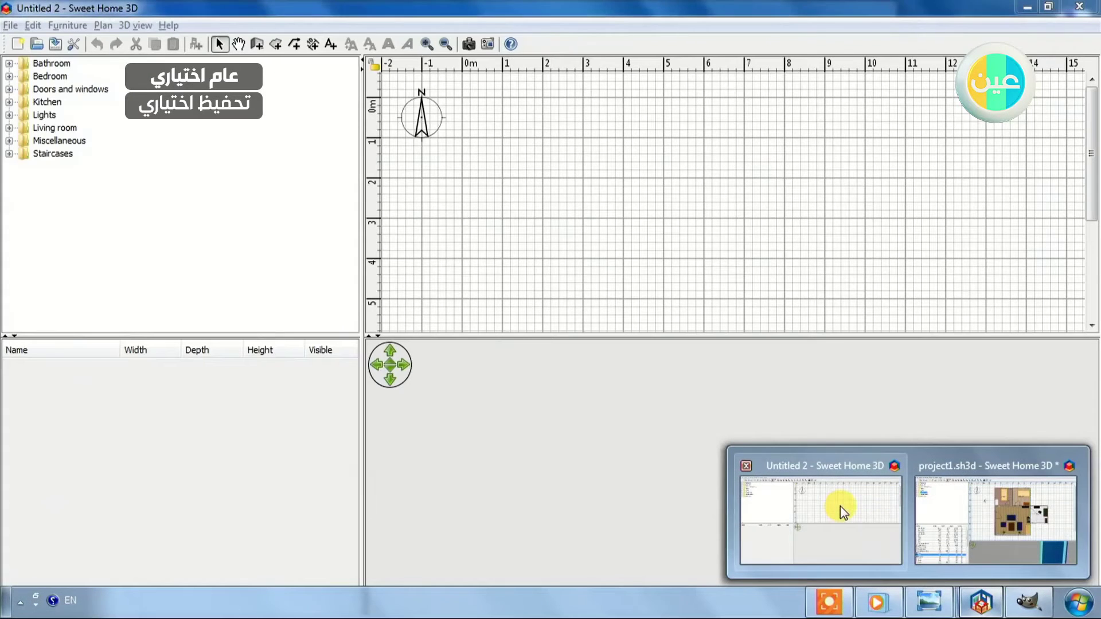
pyautogui.click(840, 506)
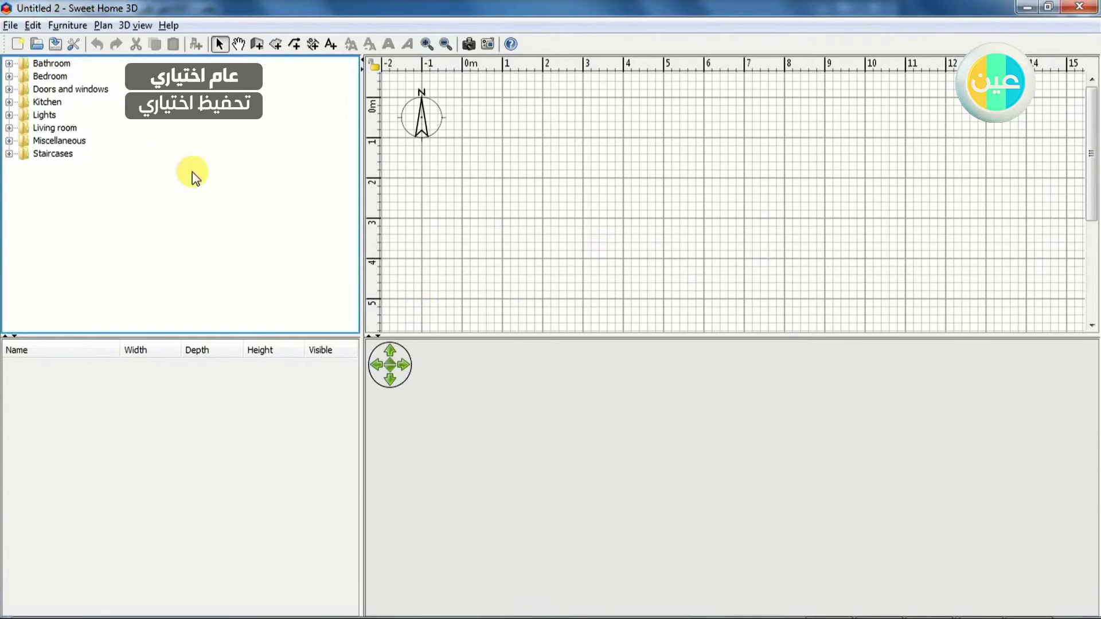
pyautogui.click(14, 27)
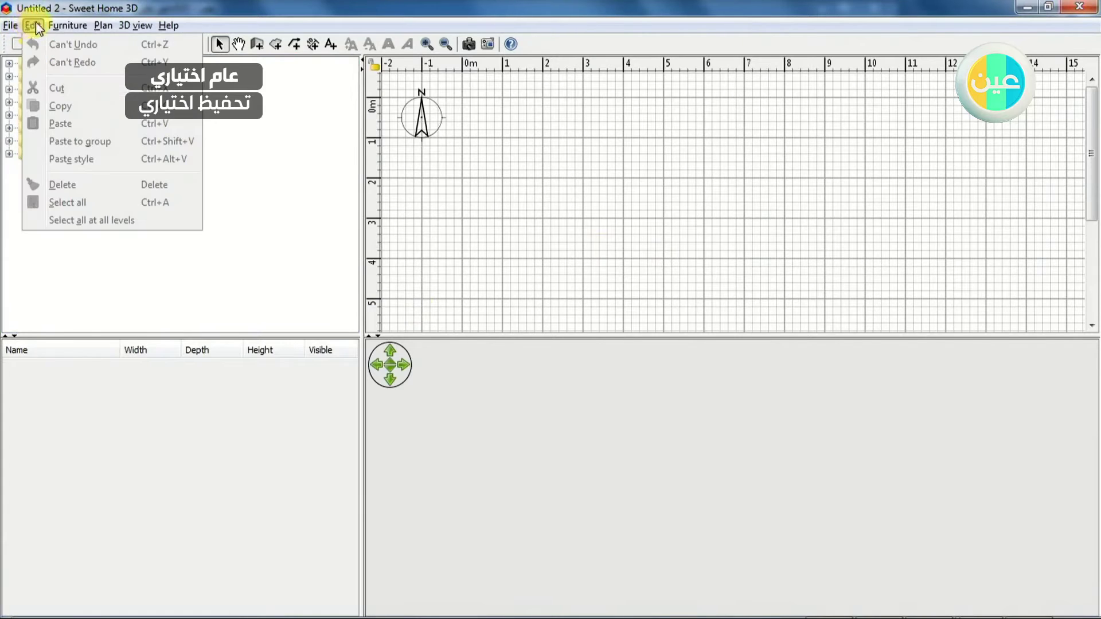
pyautogui.click(36, 27)
pyautogui.click(67, 25)
pyautogui.moveTo(102, 29)
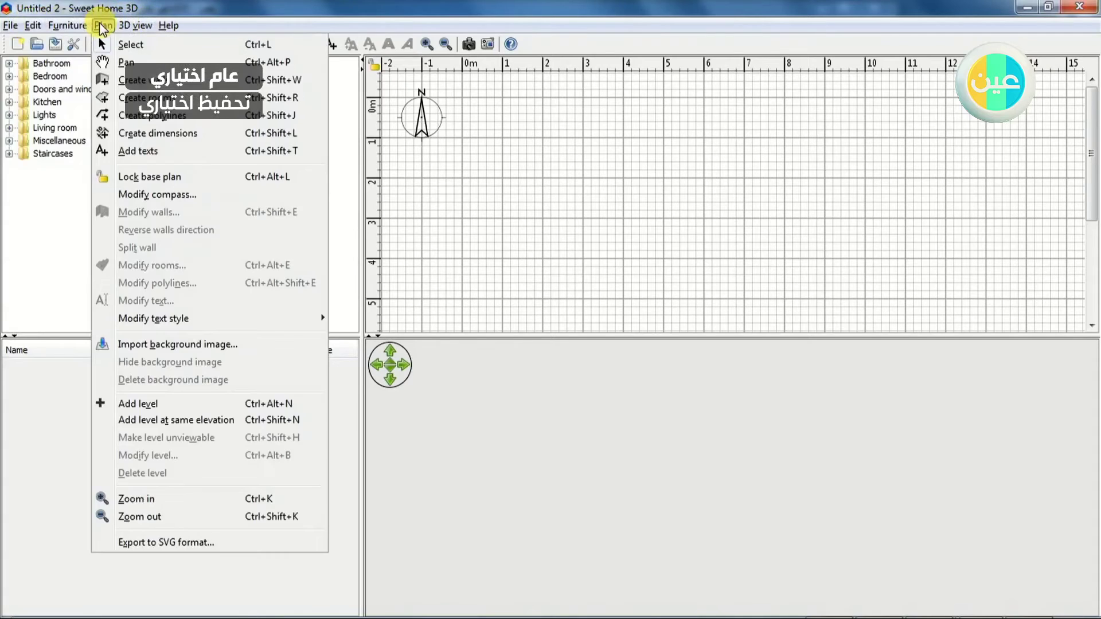
pyautogui.moveTo(10, 28)
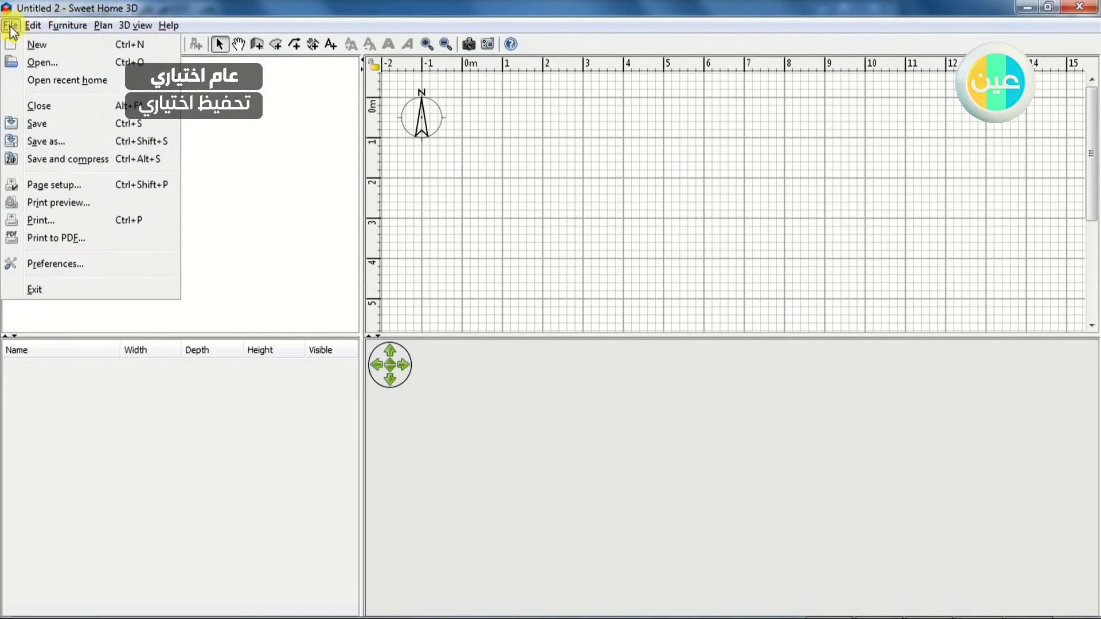
pyautogui.moveTo(168, 26)
pyautogui.click(198, 119)
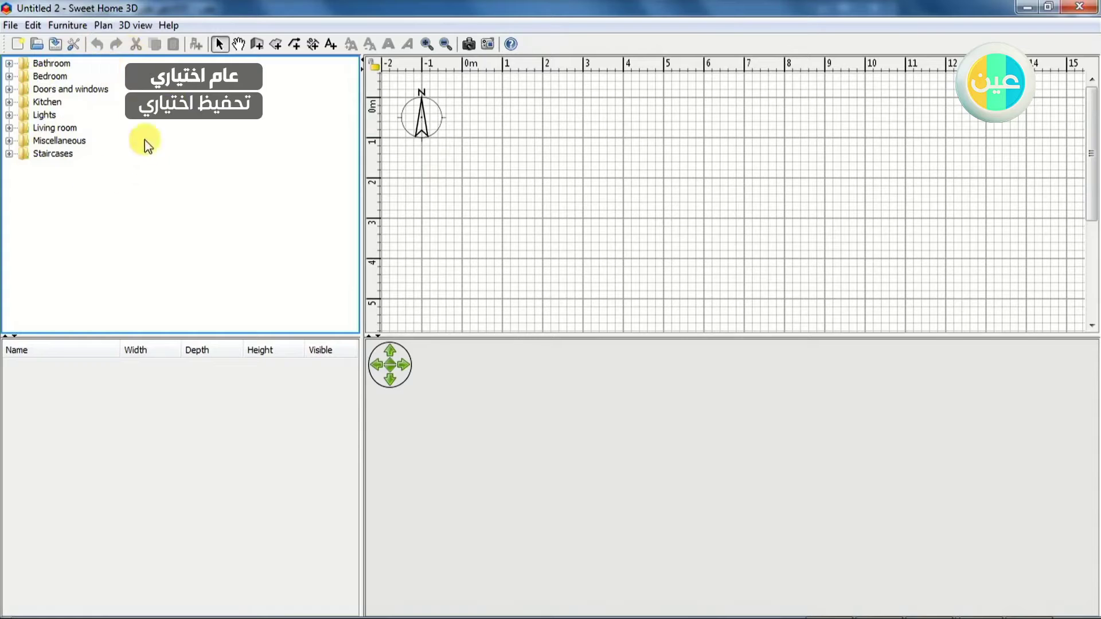
# Examine the furniture catalog's Bathroom, Bedroom, Doors and windows, and Kitchen categories, including item previews, collapsing each one after viewing.
pyautogui.click(9, 63)
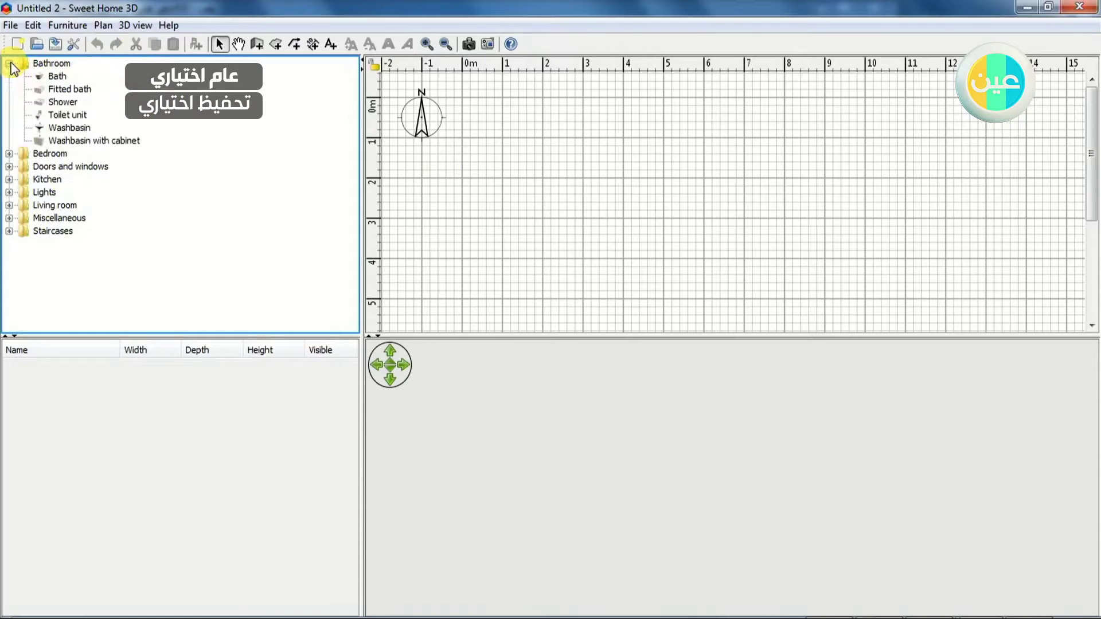
pyautogui.click(10, 63)
pyautogui.click(9, 76)
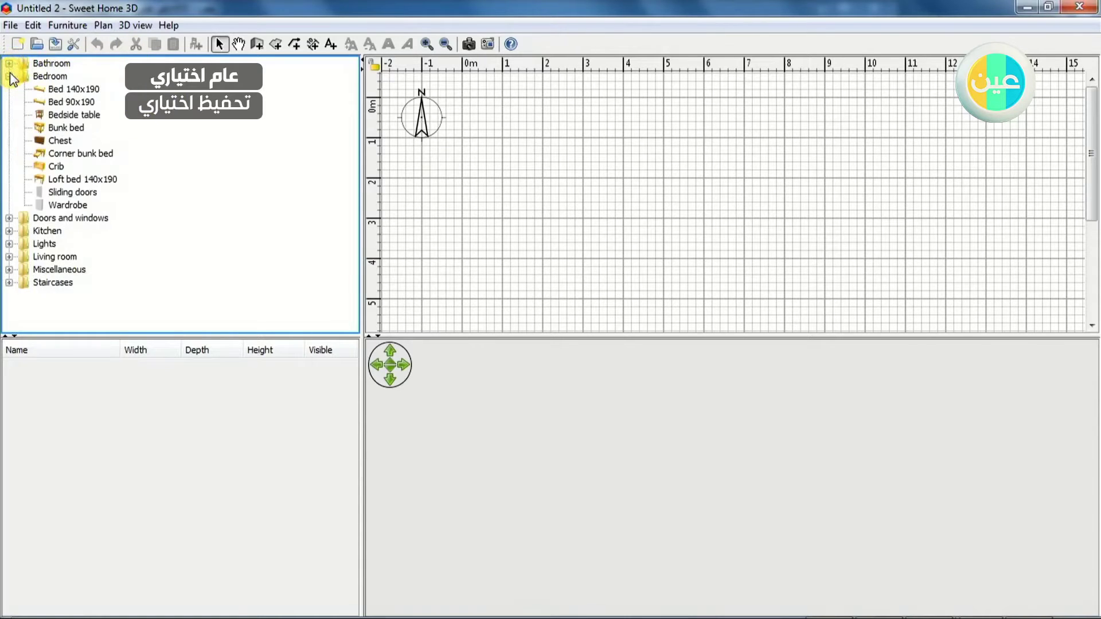
pyautogui.click(9, 76)
pyautogui.click(9, 77)
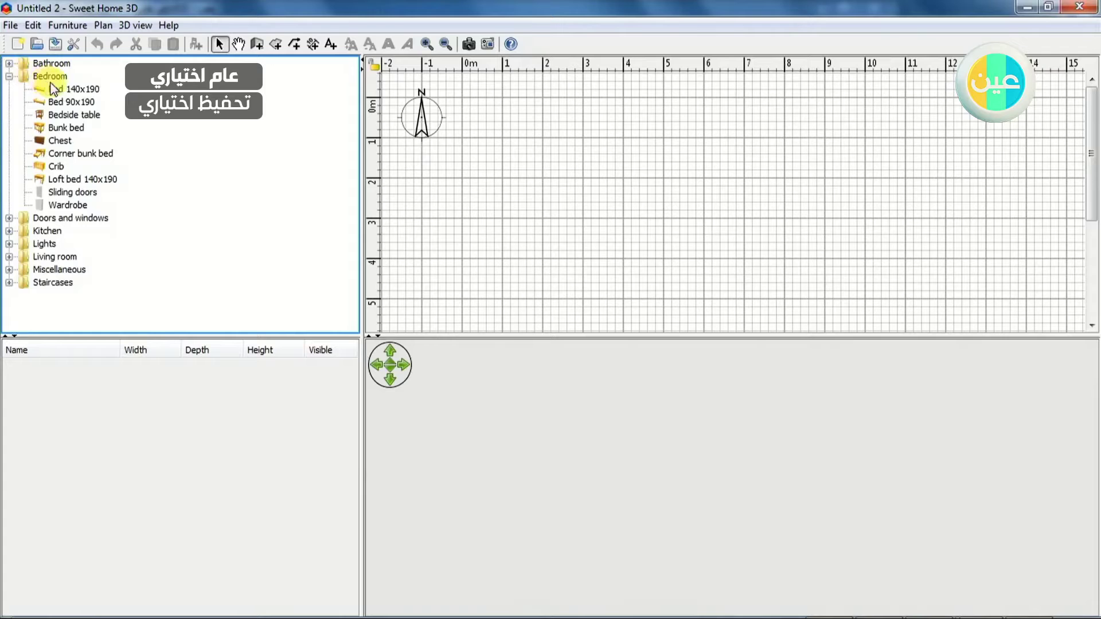
pyautogui.moveTo(57, 92)
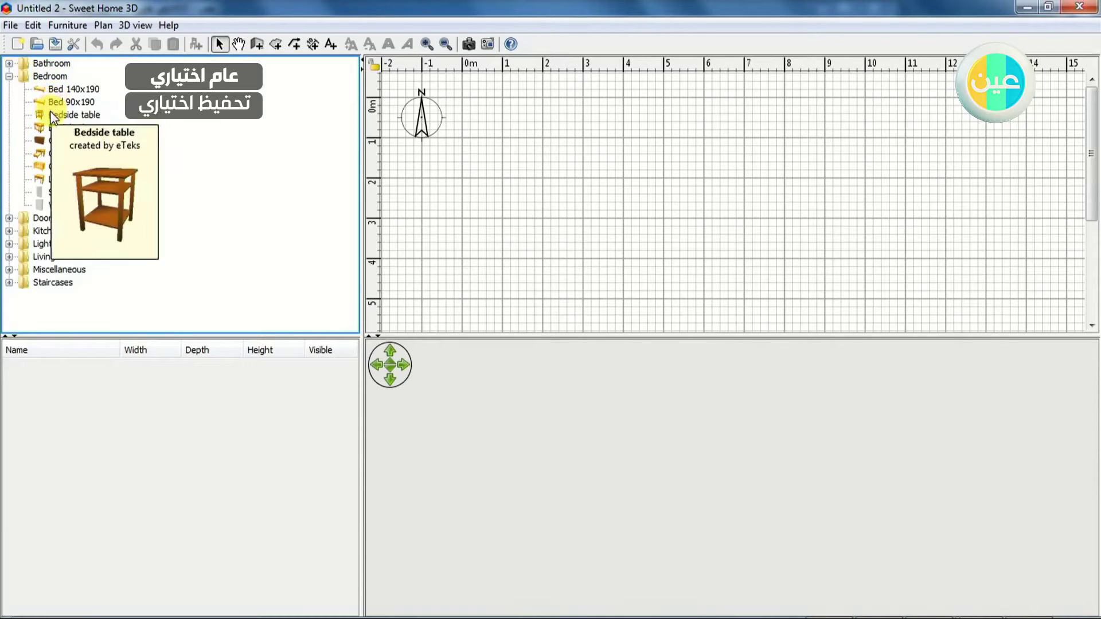
pyautogui.click(9, 76)
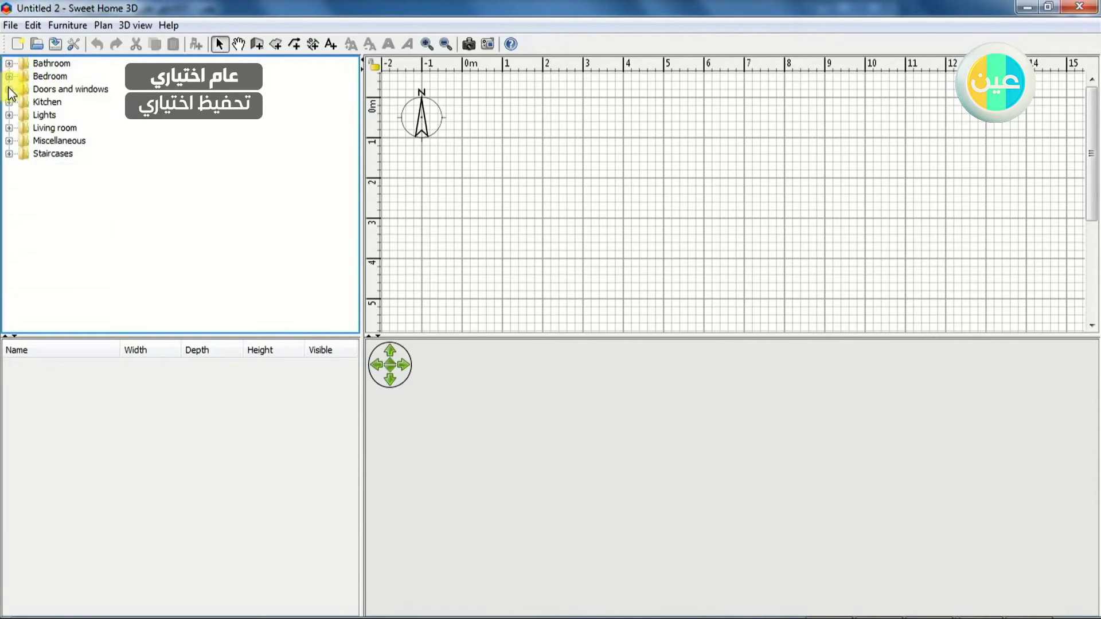
pyautogui.click(10, 90)
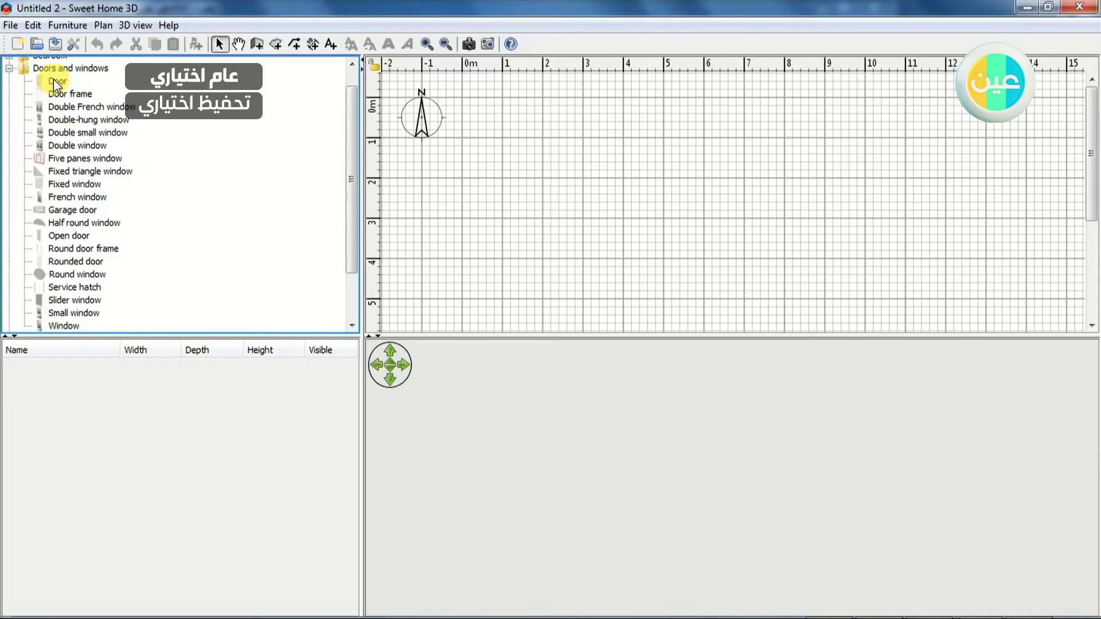
pyautogui.moveTo(53, 90)
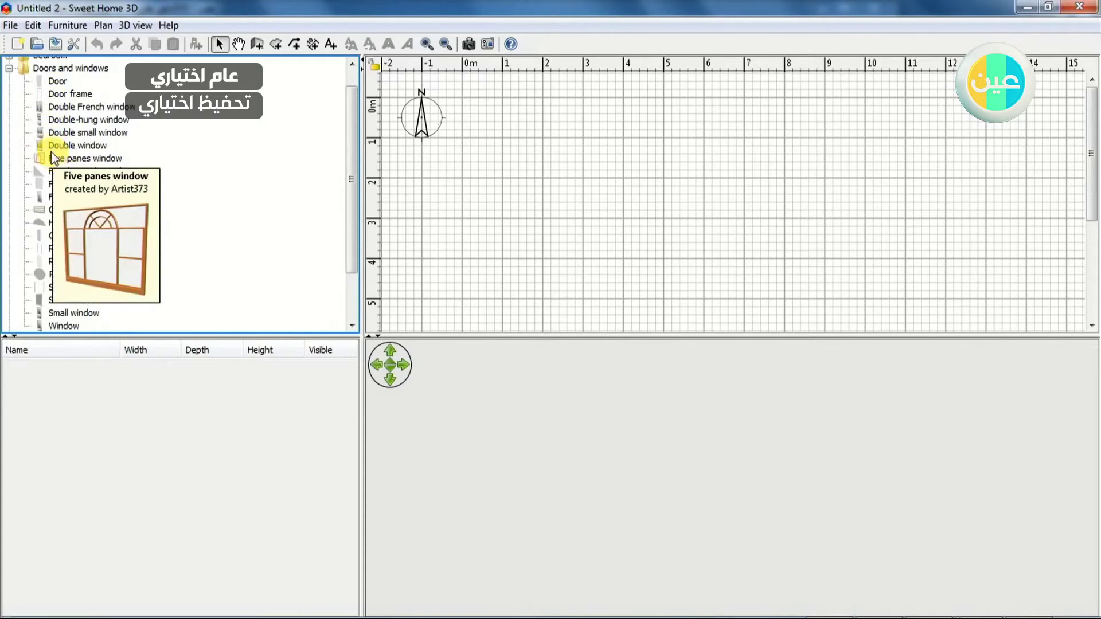
pyautogui.click(9, 70)
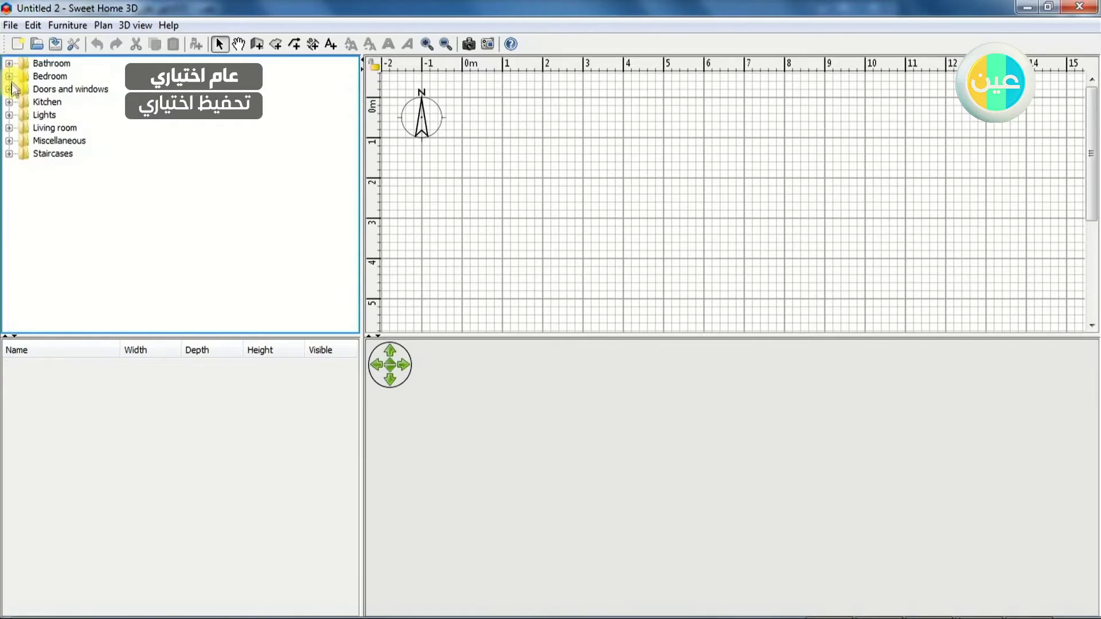
pyautogui.click(10, 101)
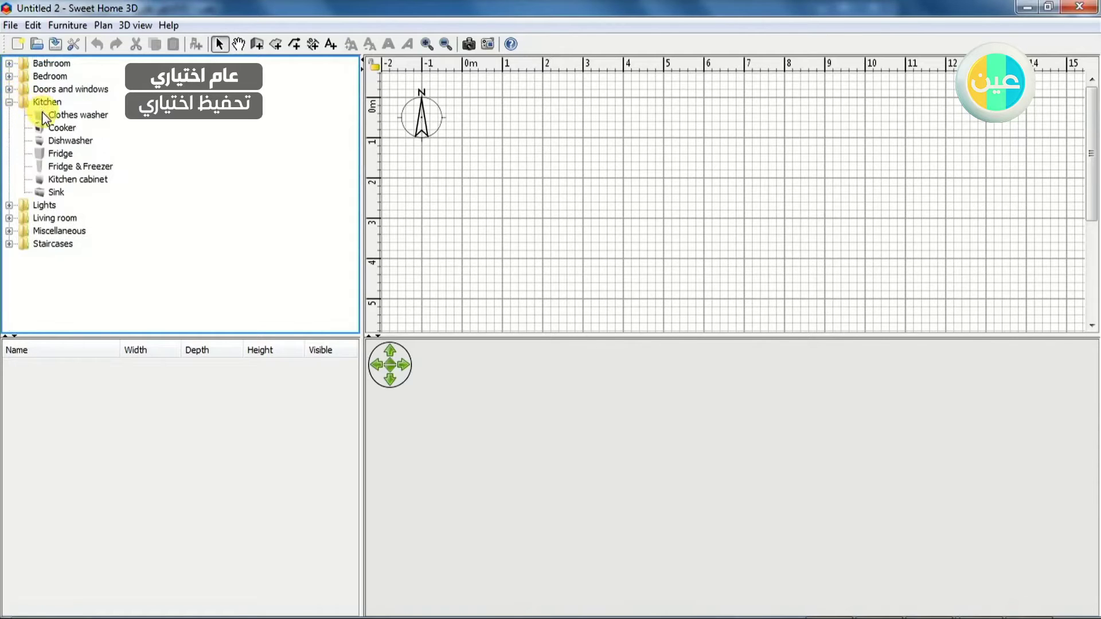
pyautogui.moveTo(49, 129)
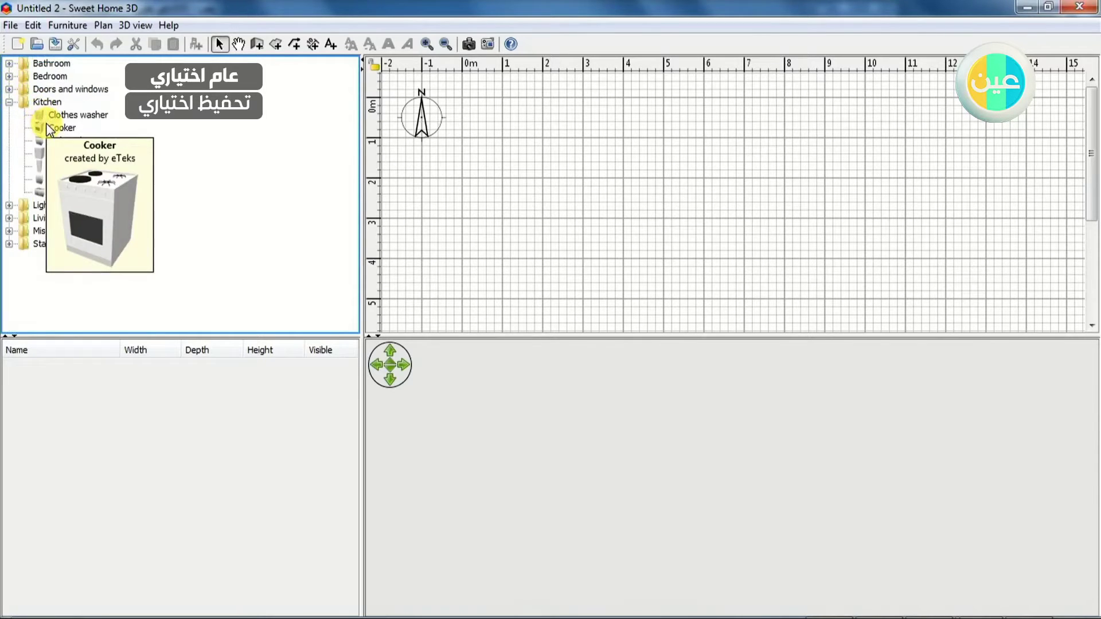
pyautogui.click(10, 102)
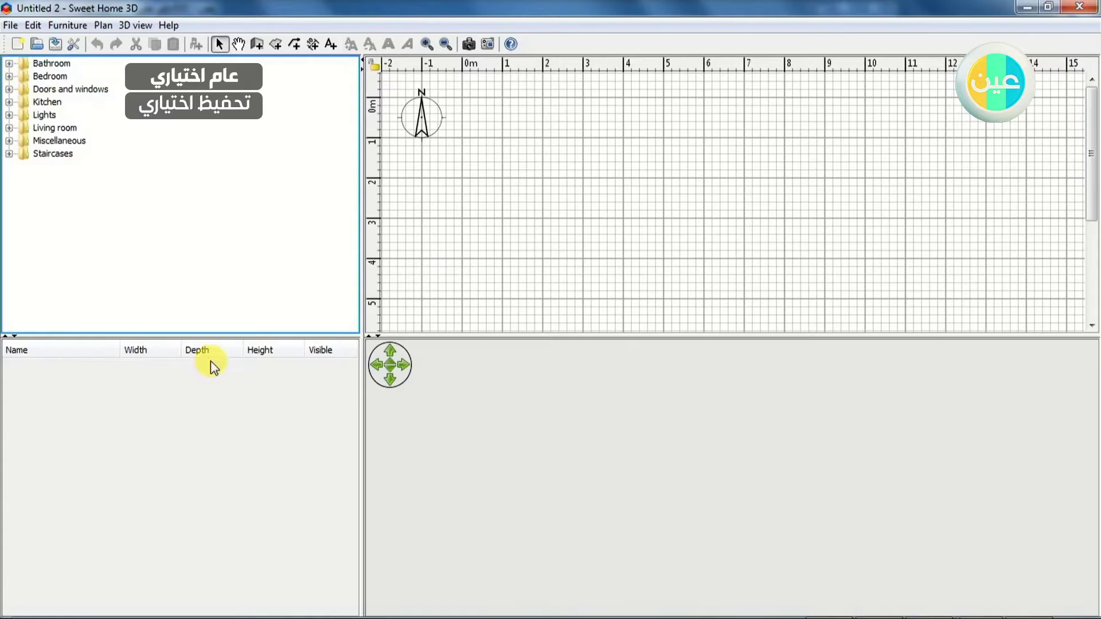
pyautogui.click(518, 186)
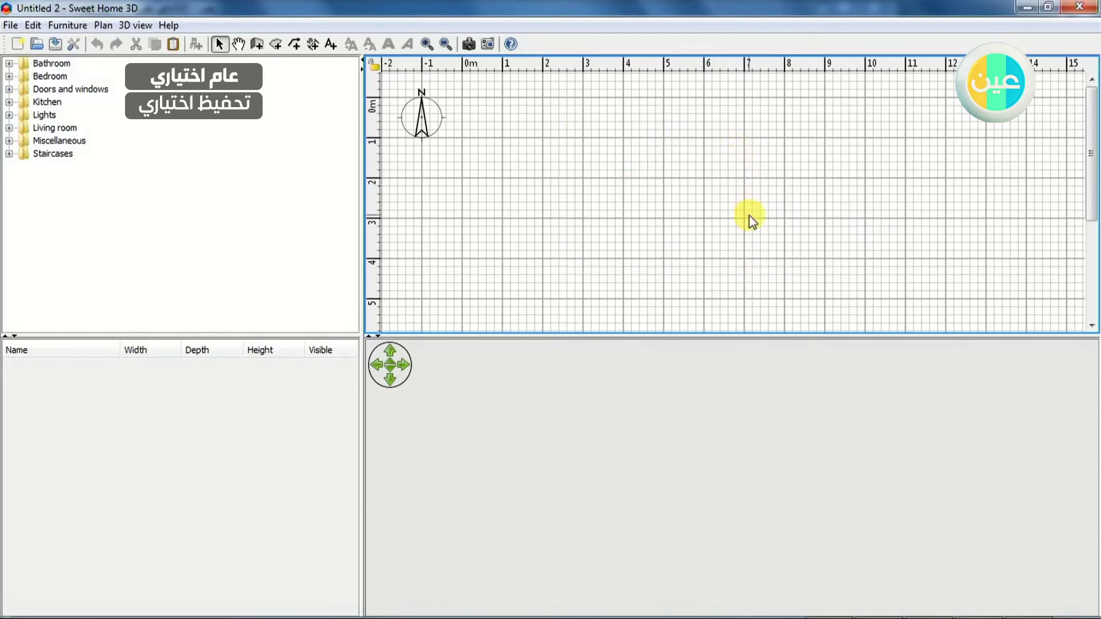
pyautogui.click(672, 528)
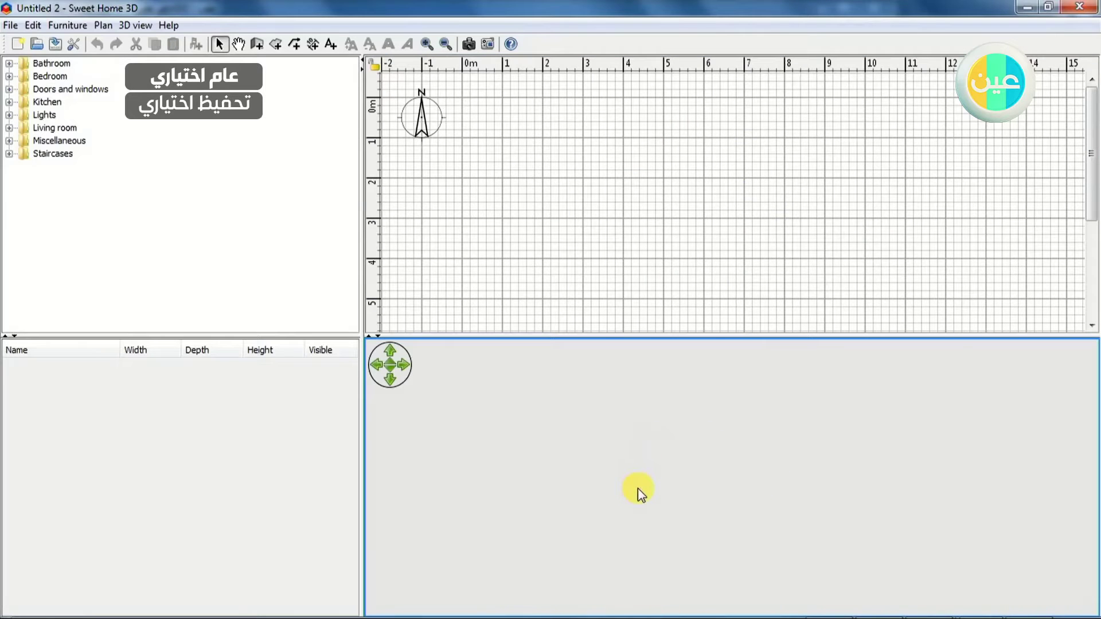
pyautogui.click(270, 440)
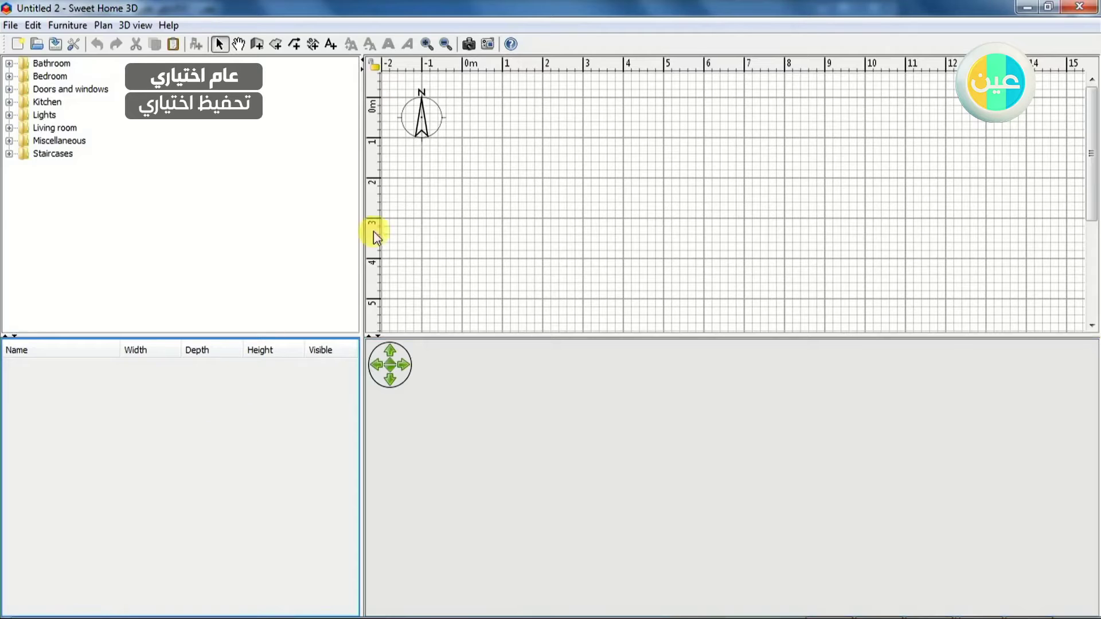
# Draw a rectangular room about 7 m wide by 4 m deep in the plan, spanning 2 to 9 m horizontally.
pyautogui.click(278, 47)
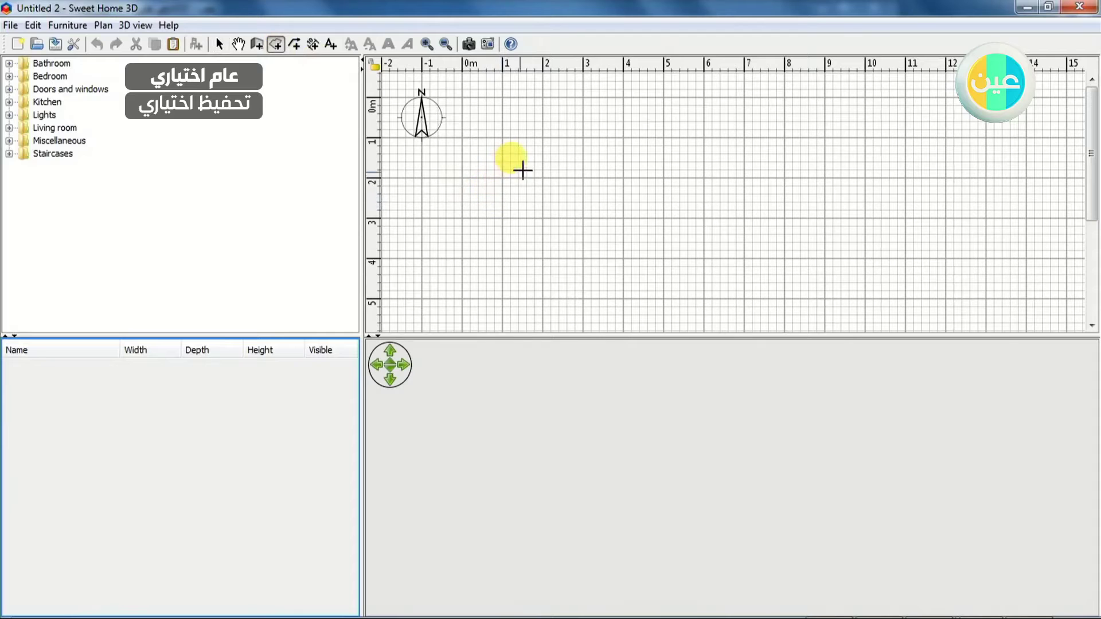
pyautogui.click(543, 97)
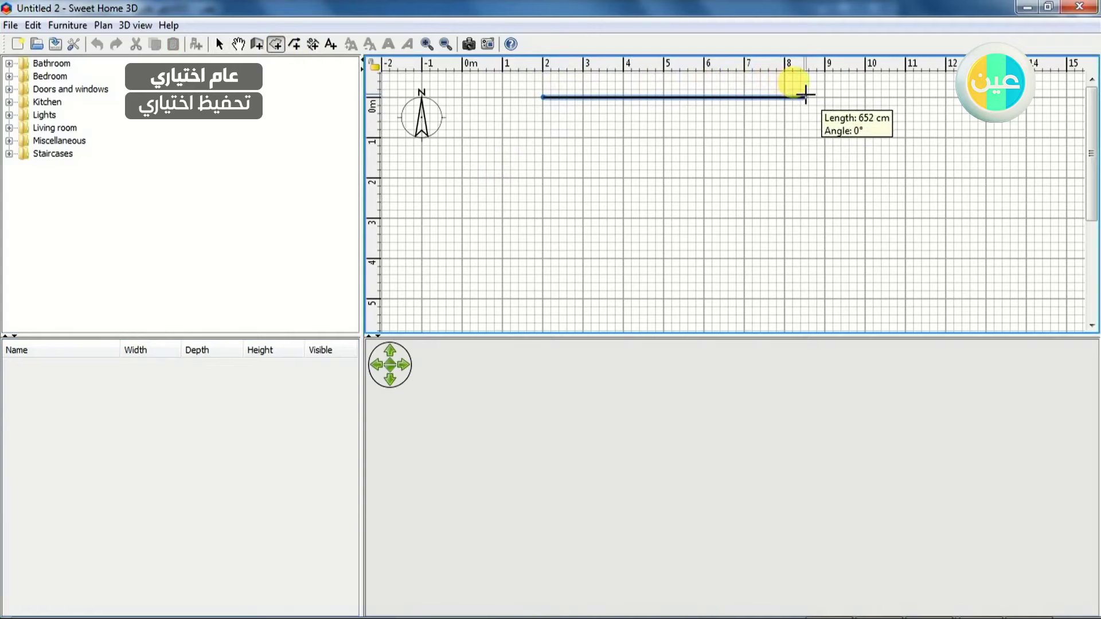
pyautogui.click(824, 102)
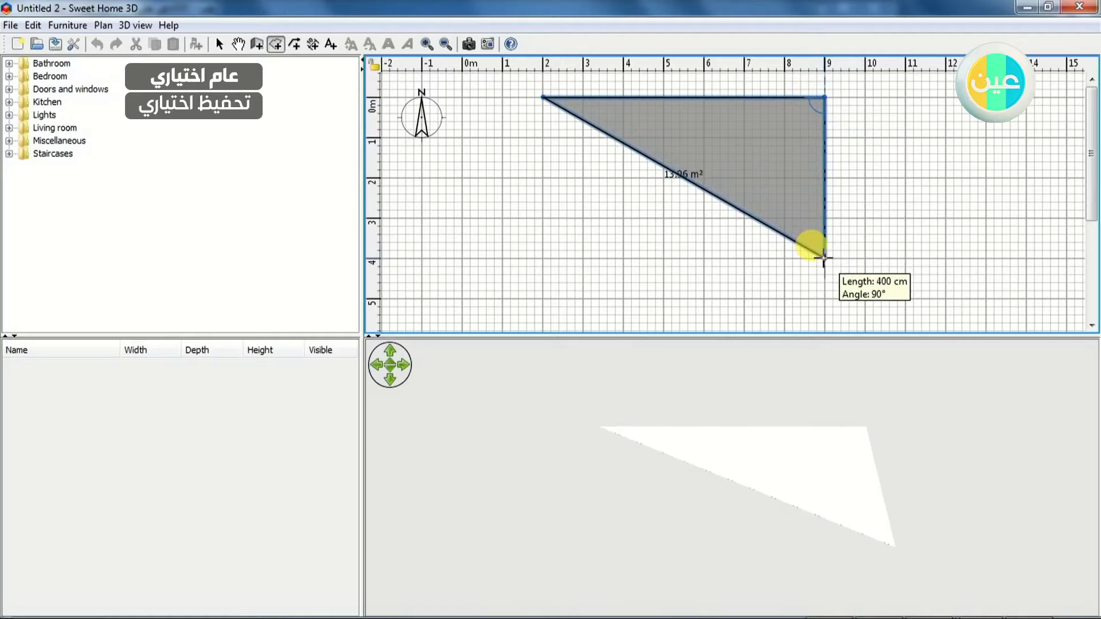
pyautogui.click(823, 258)
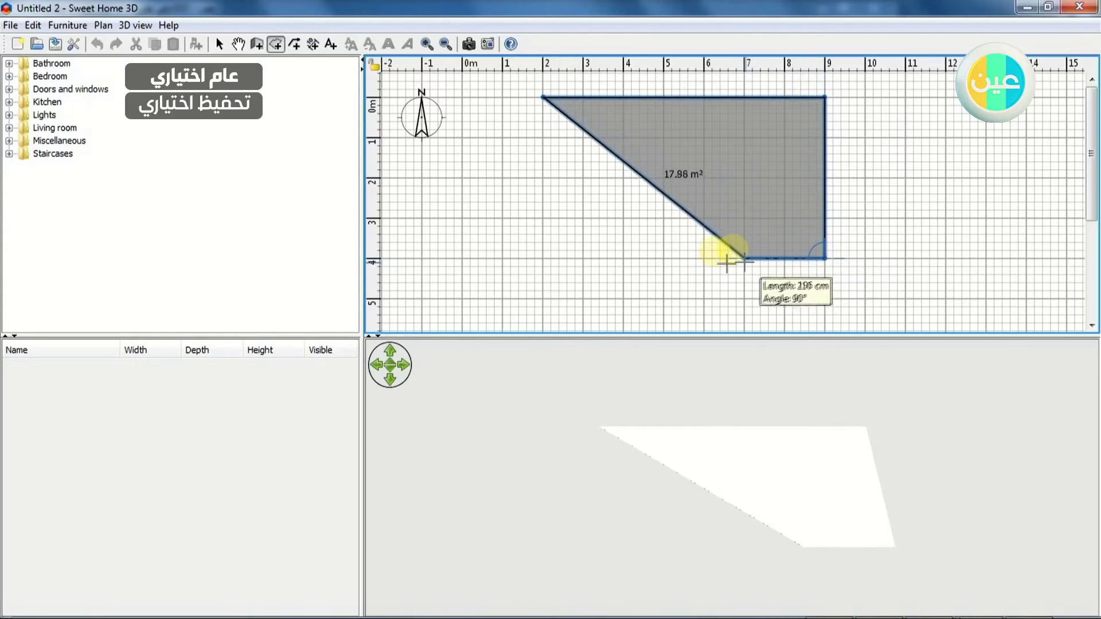
pyautogui.click(542, 259)
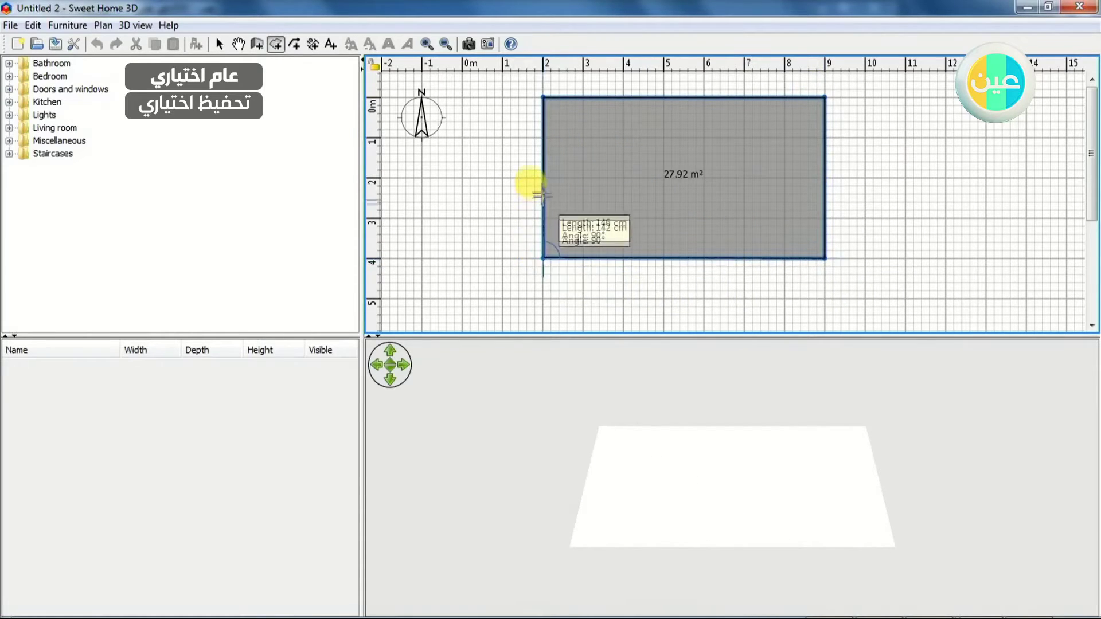
pyautogui.click(542, 97)
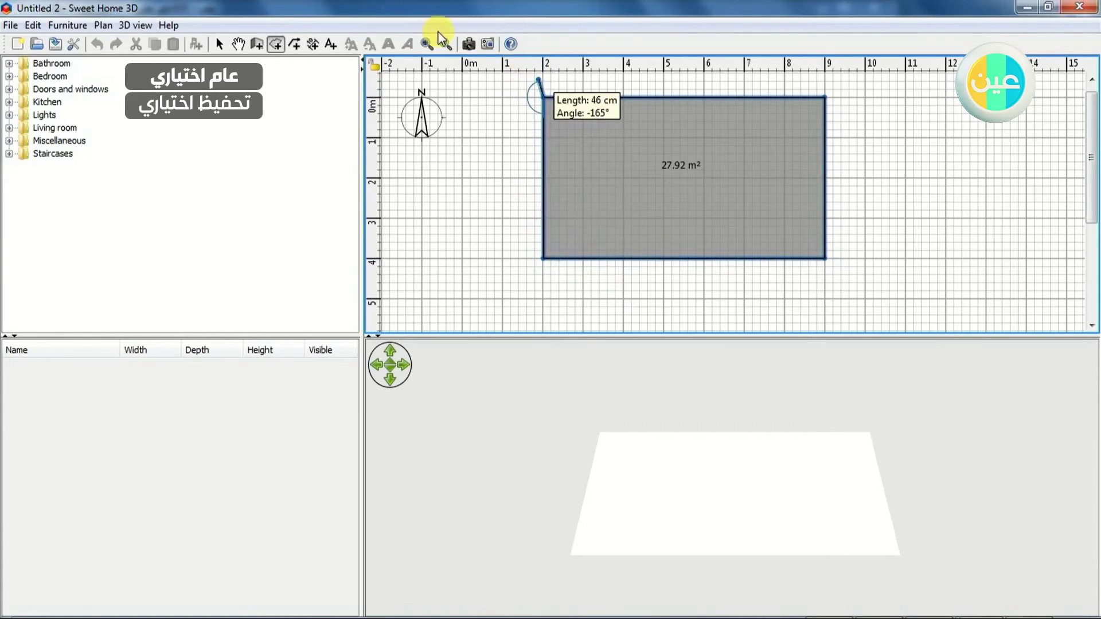
pyautogui.click(239, 45)
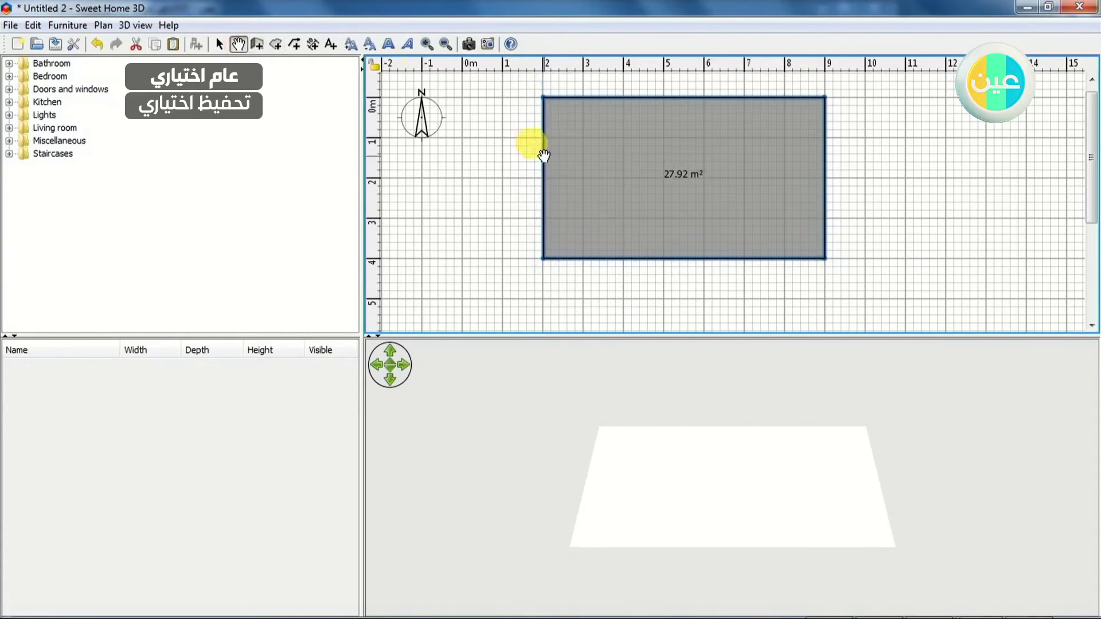
pyautogui.moveTo(707, 509)
pyautogui.mouseDown()
pyautogui.moveTo(761, 474)
pyautogui.moveTo(706, 504)
pyautogui.mouseUp()
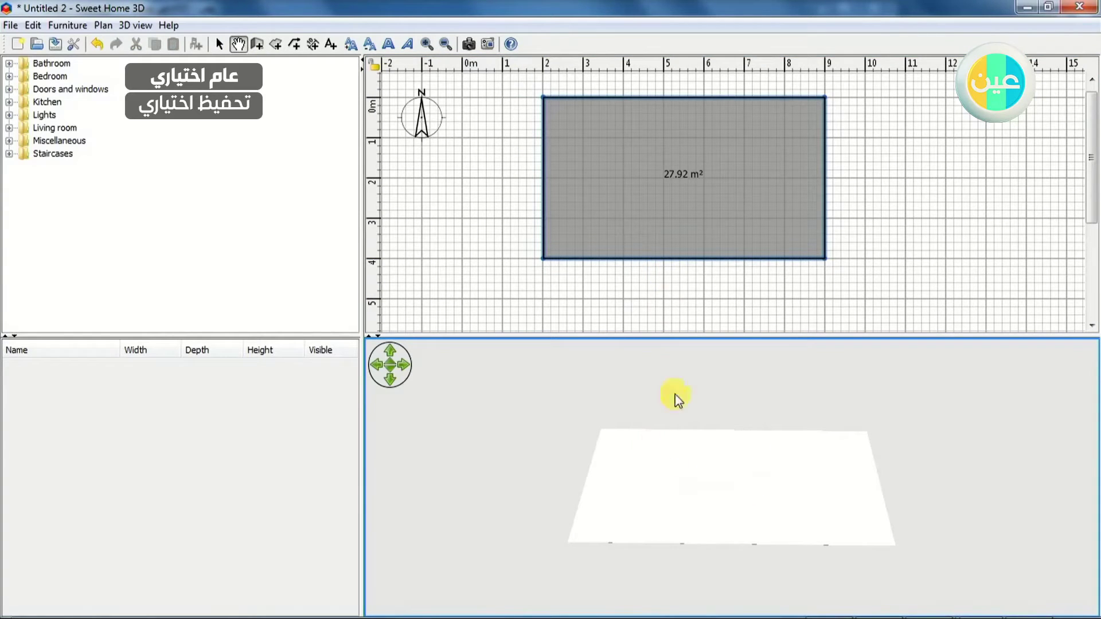
# Draw 7.5 cm thick walls along all four edges of the rectangular room, corner to corner.
pyautogui.click(259, 45)
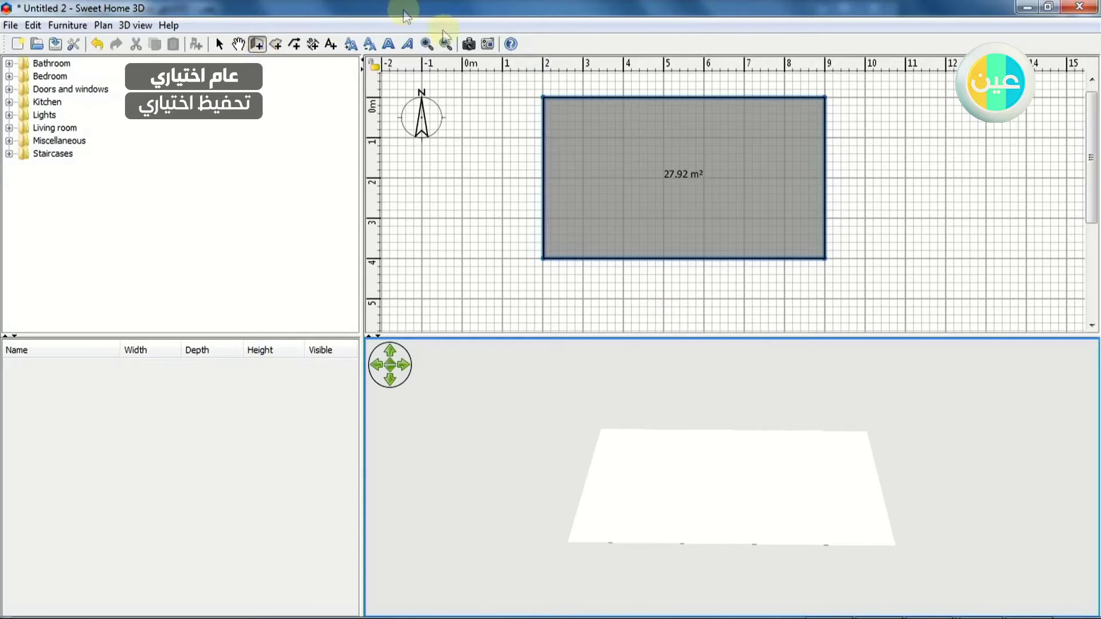
pyautogui.click(543, 97)
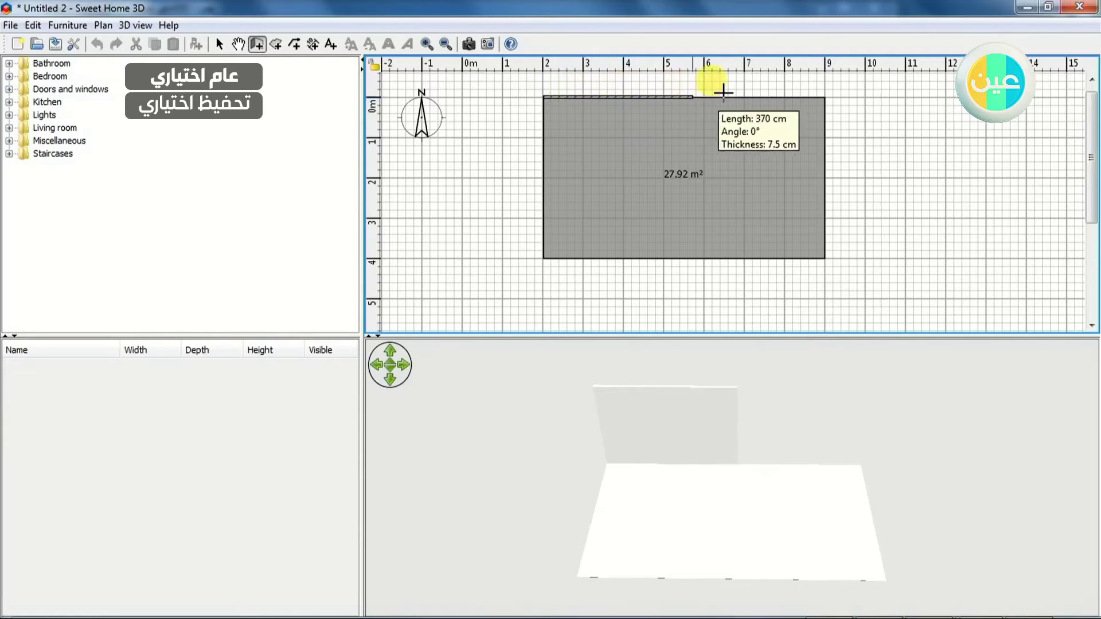
pyautogui.doubleClick(825, 96)
pyautogui.click(825, 97)
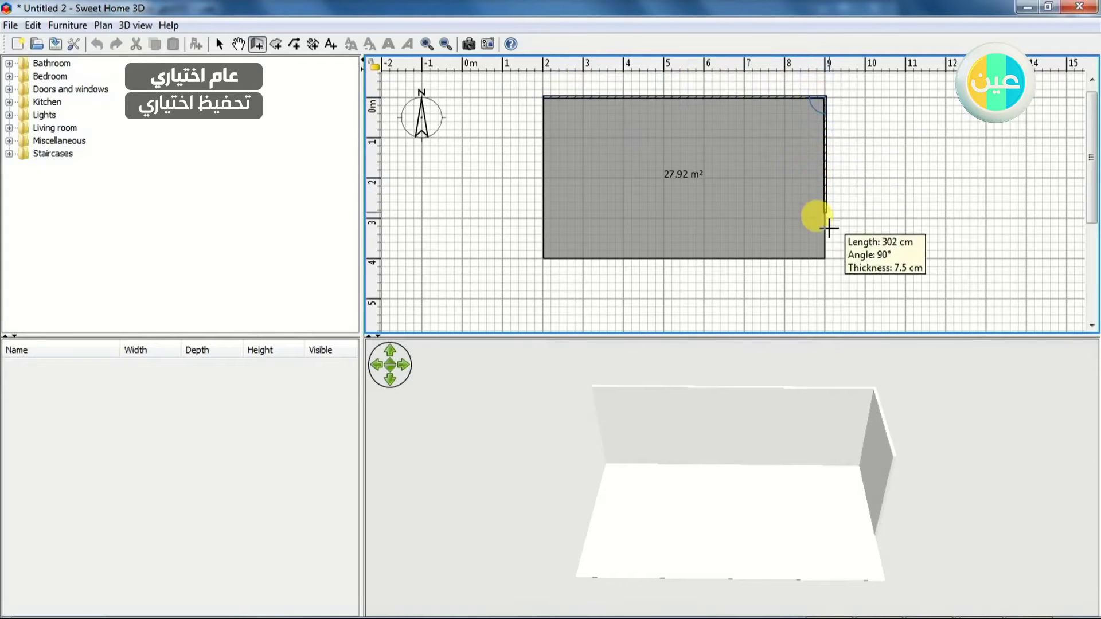
pyautogui.doubleClick(825, 258)
pyautogui.click(824, 258)
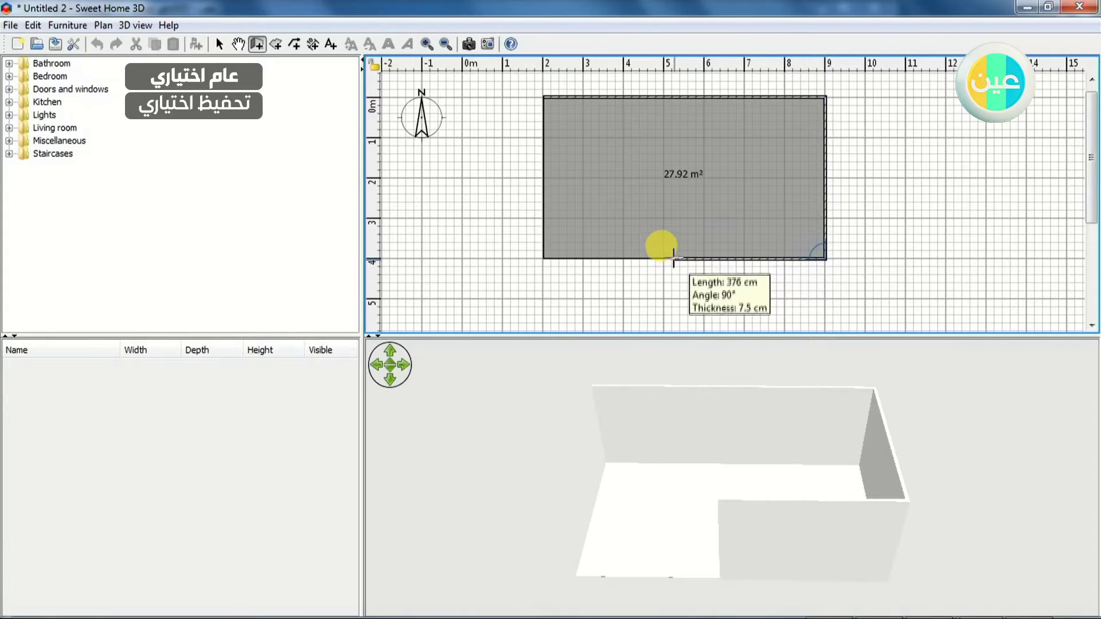
pyautogui.doubleClick(544, 259)
pyautogui.click(543, 259)
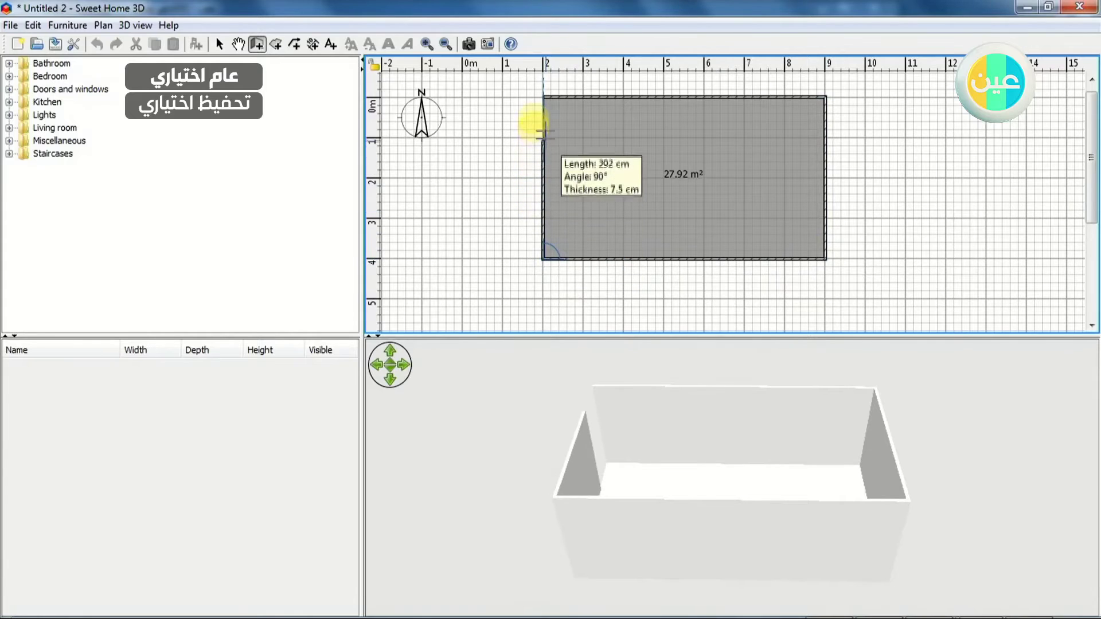
pyautogui.doubleClick(541, 95)
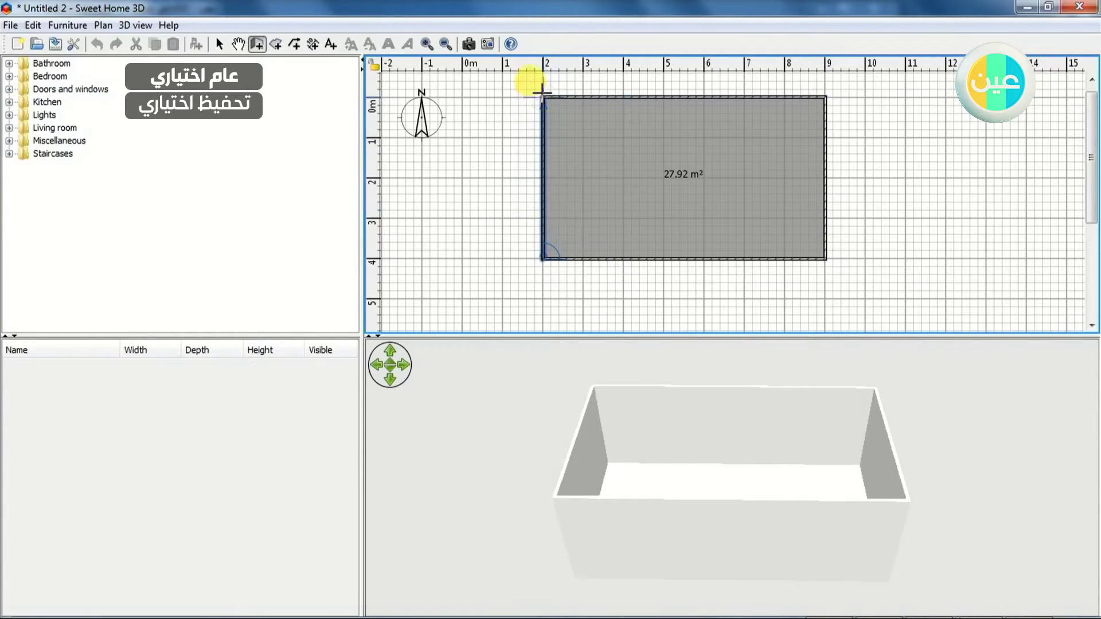
pyautogui.click(541, 92)
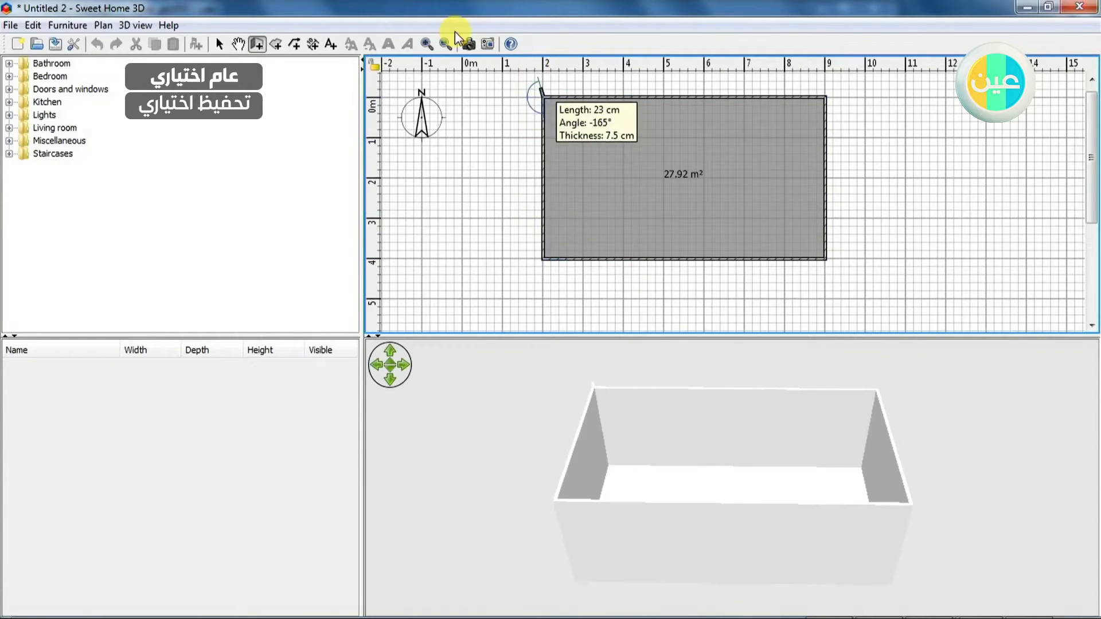
pyautogui.click(238, 44)
pyautogui.moveTo(646, 470); pyautogui.dragTo(672, 449)
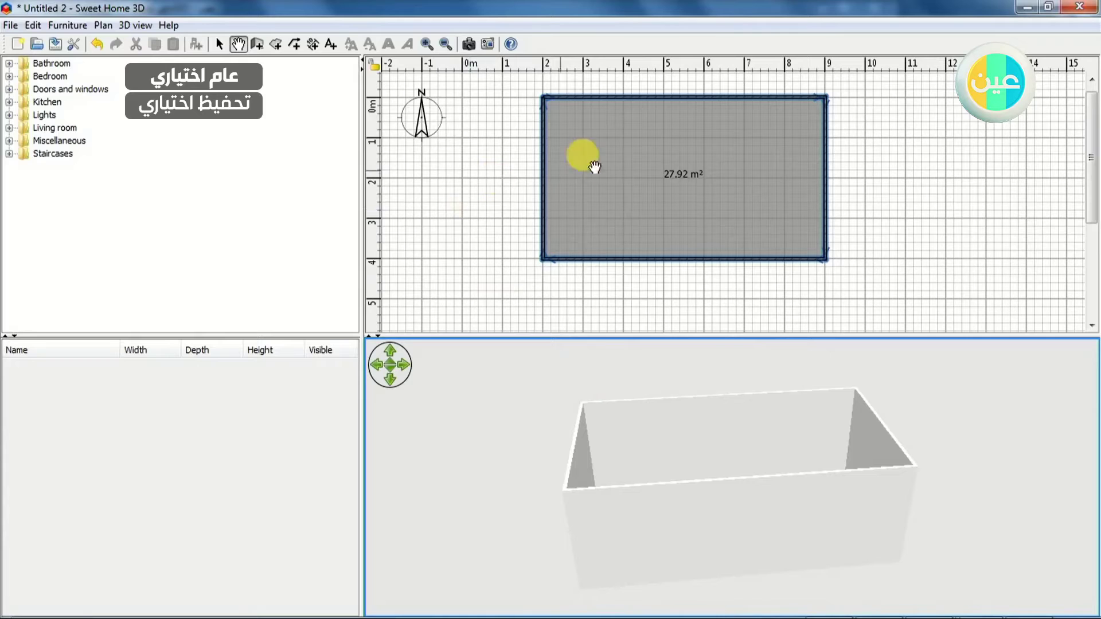
pyautogui.click(622, 175)
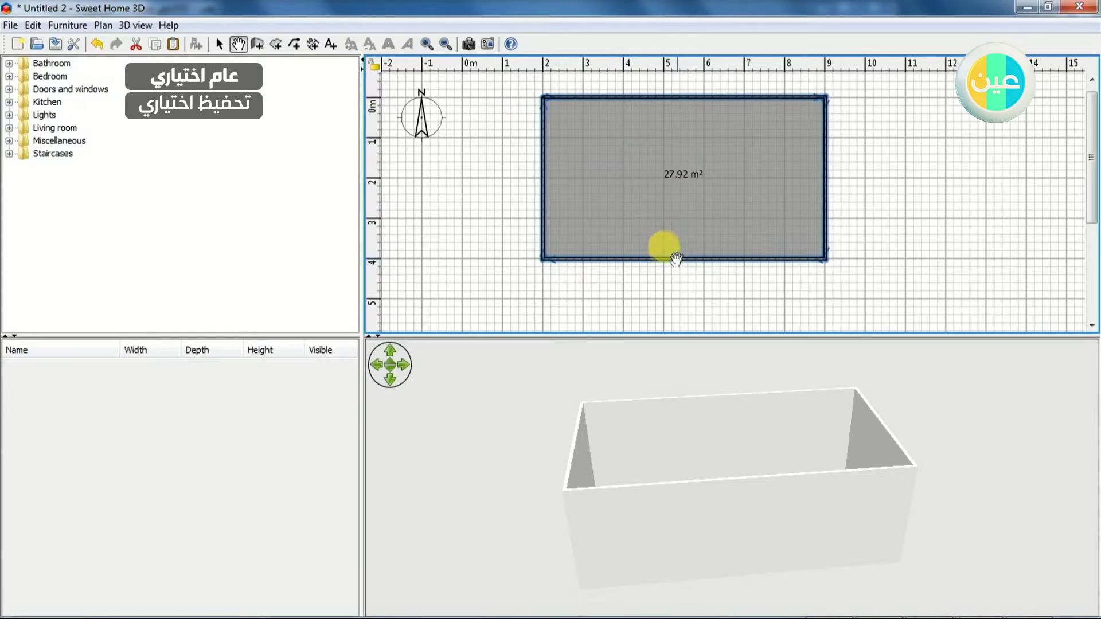
pyautogui.click(276, 46)
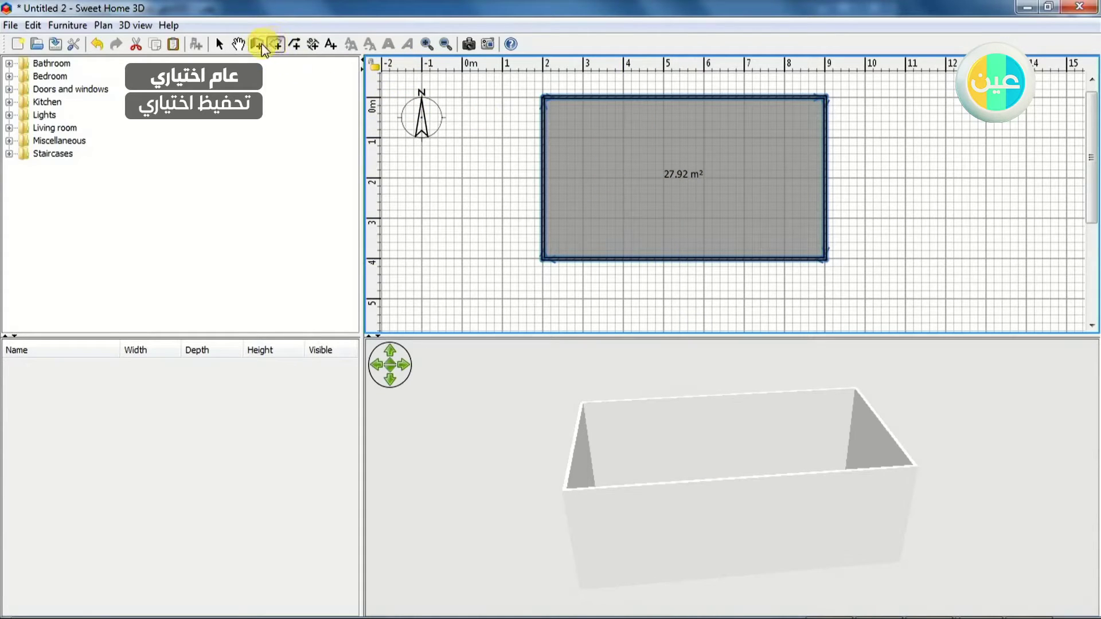
pyautogui.click(258, 44)
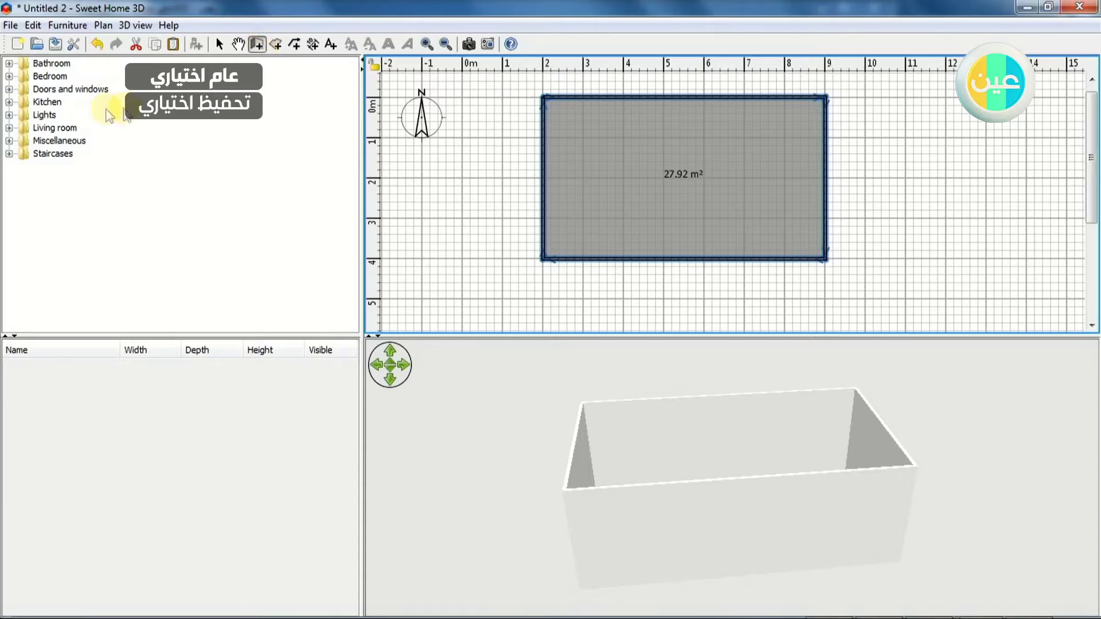
# Place a Door frame from the Doors and windows category in the room's west wall.
pyautogui.click(9, 90)
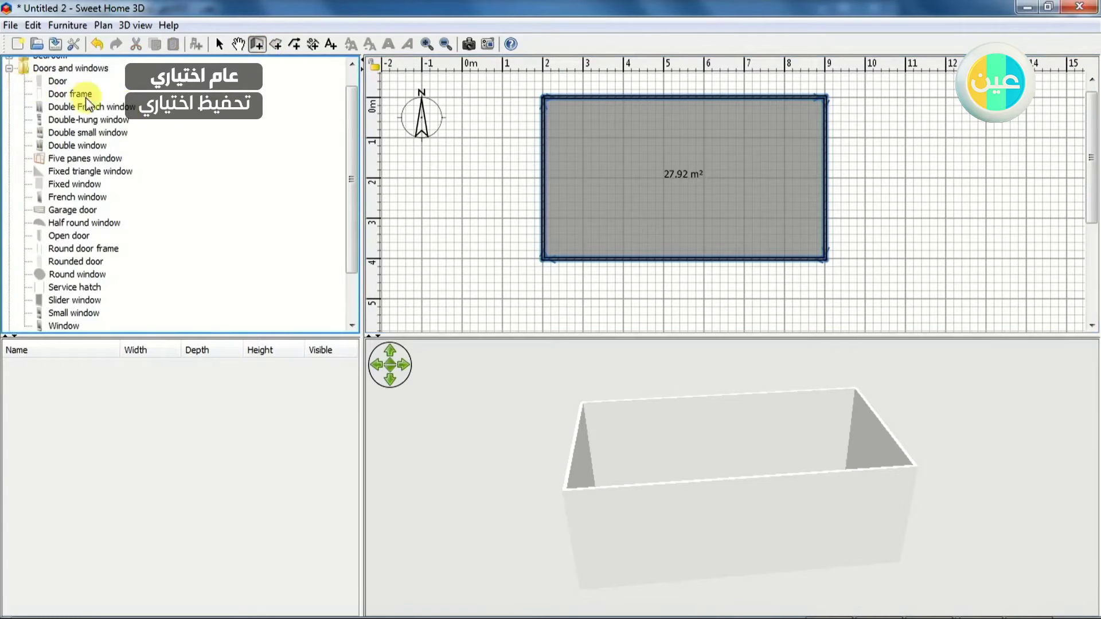
pyautogui.moveTo(60, 90); pyautogui.dragTo(538, 157)
pyautogui.moveTo(762, 494); pyautogui.dragTo(504, 474)
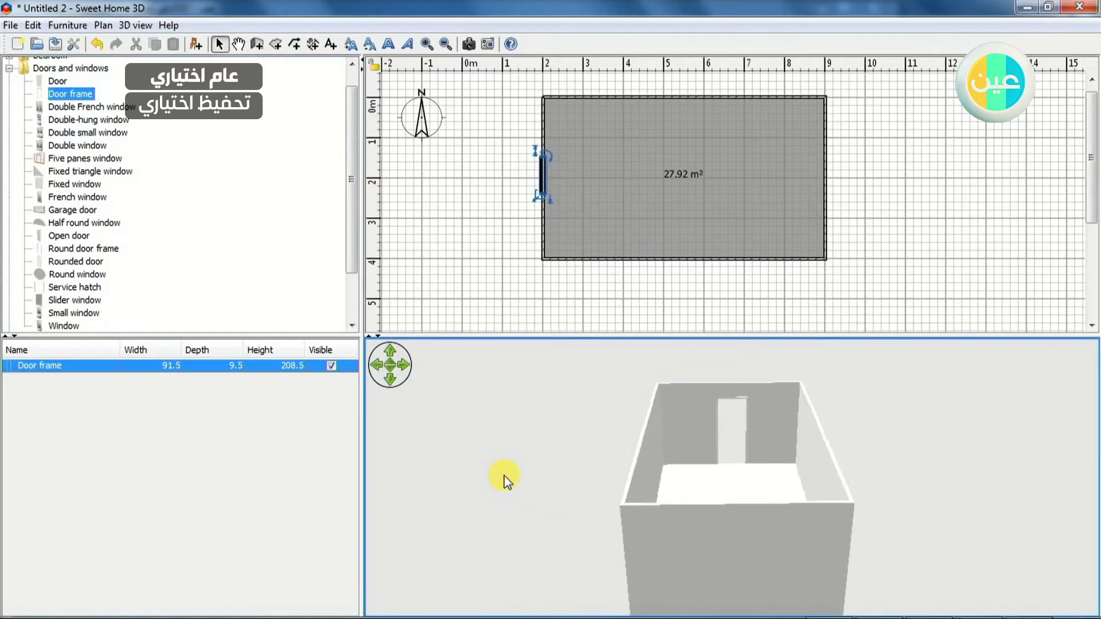
# Set the door frame's width to 120 cm.
pyautogui.click(544, 173)
pyautogui.doubleClick(544, 172)
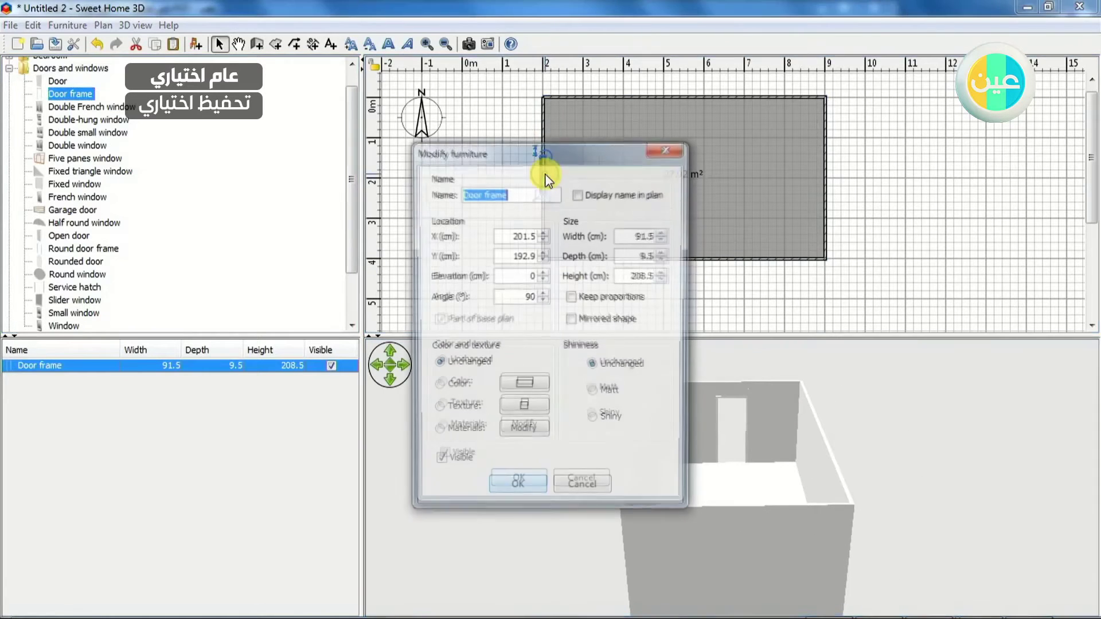
pyautogui.moveTo(576, 164); pyautogui.dragTo(397, 161)
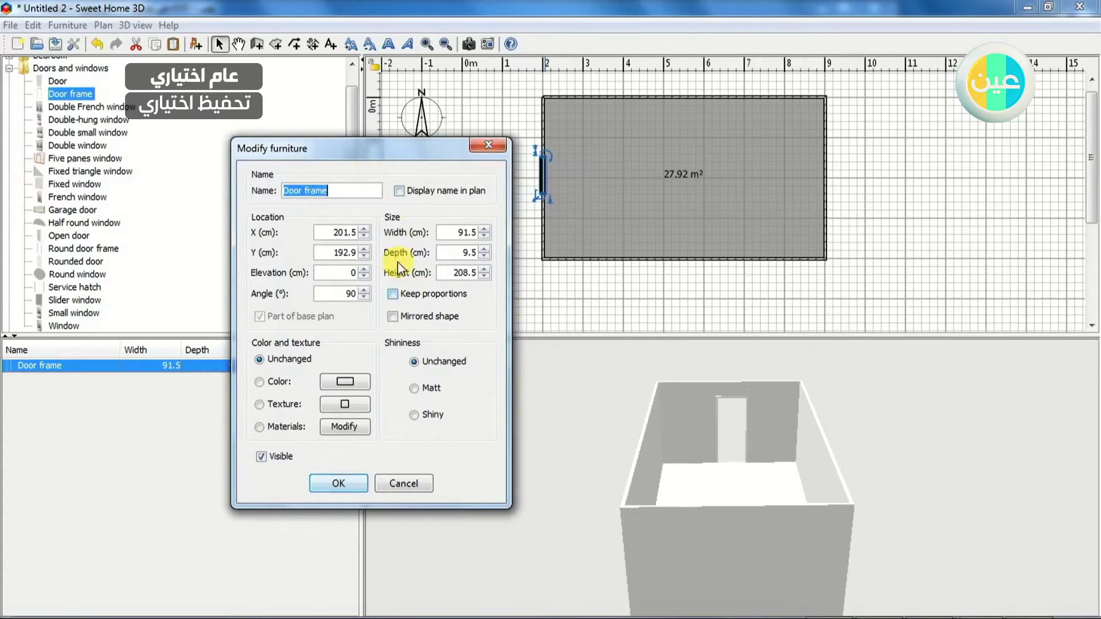
pyautogui.click(485, 229)
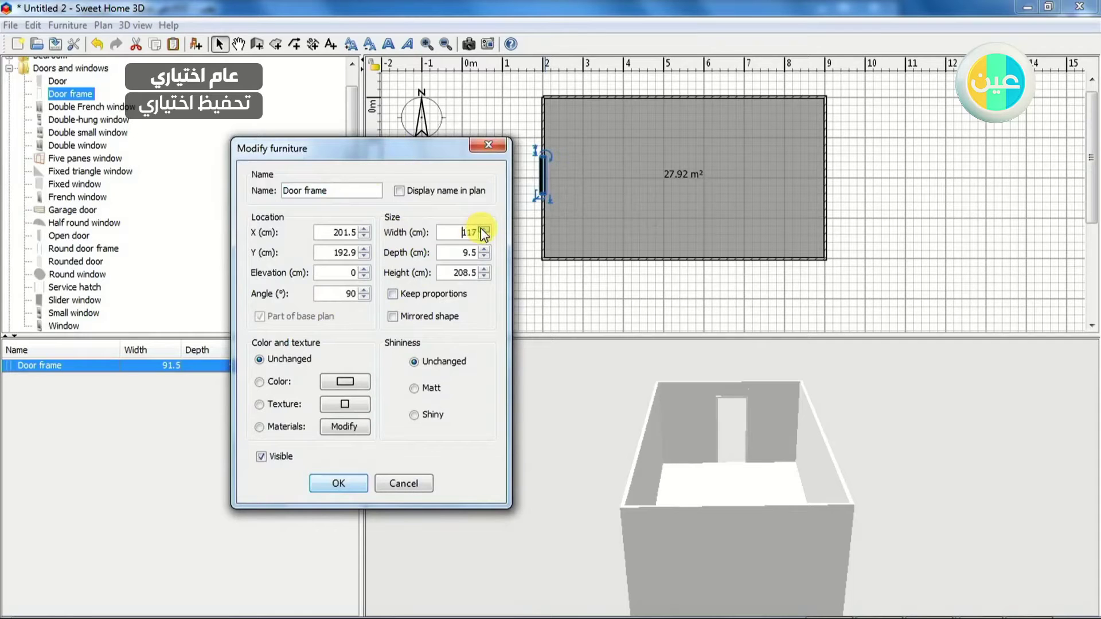
pyautogui.click(483, 228)
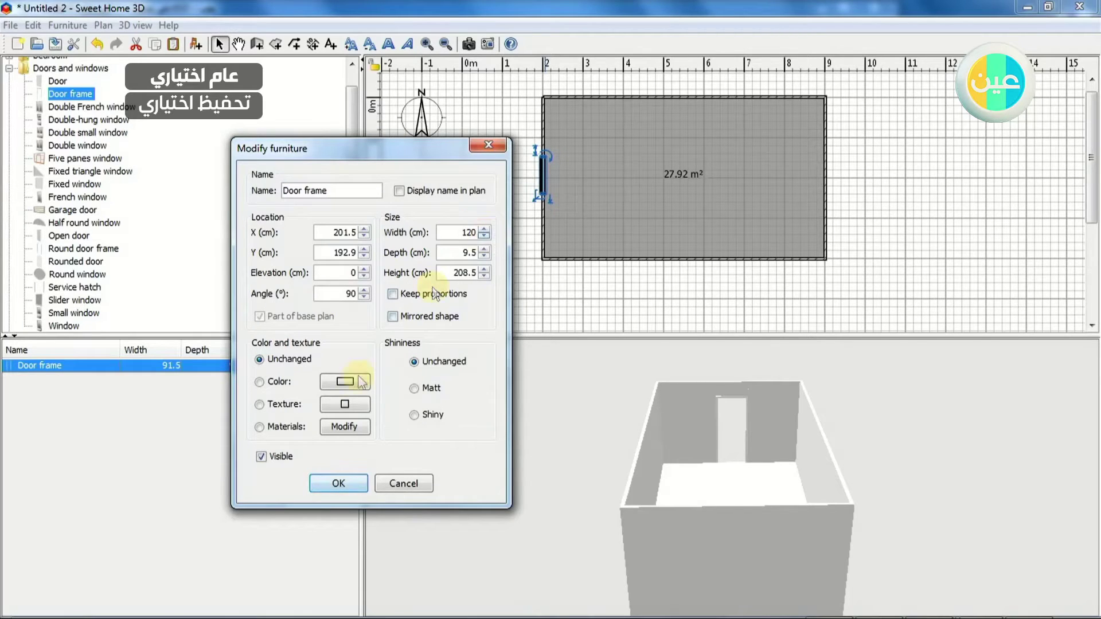
pyautogui.click(339, 483)
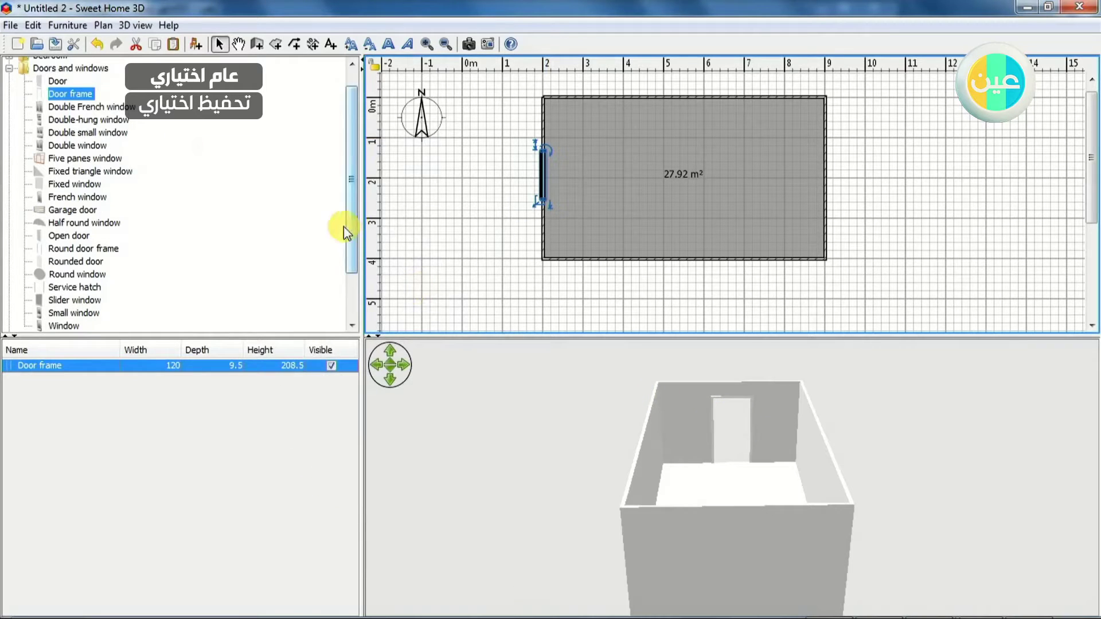
# Place a Door 120 cm wide in the west wall, lined up with the door frame.
pyautogui.click(59, 80)
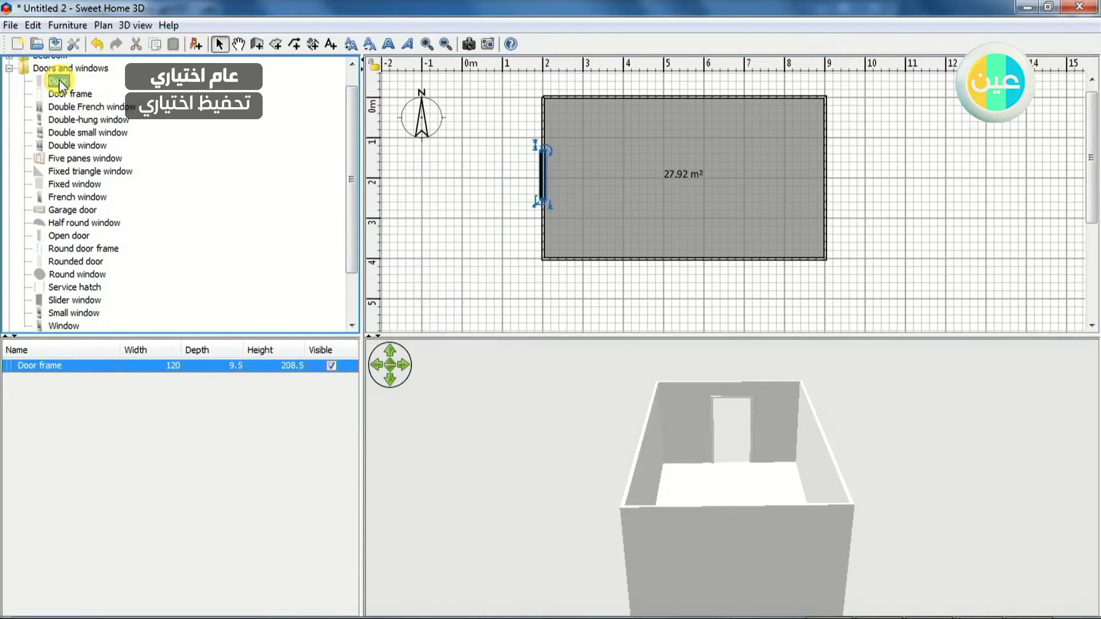
pyautogui.moveTo(60, 80); pyautogui.dragTo(545, 151)
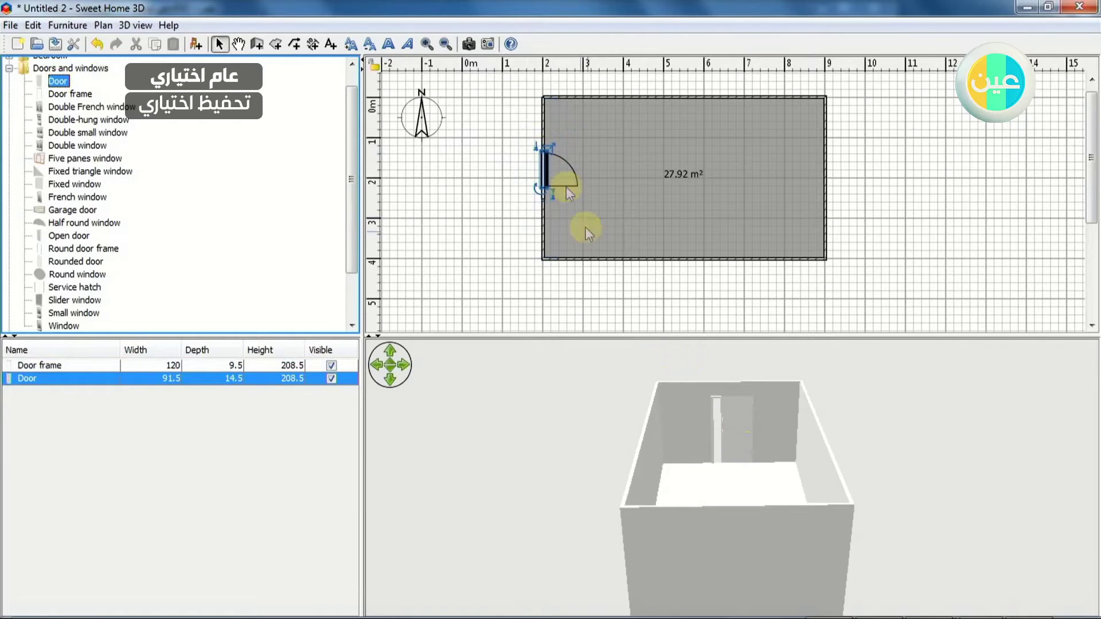
pyautogui.doubleClick(546, 160)
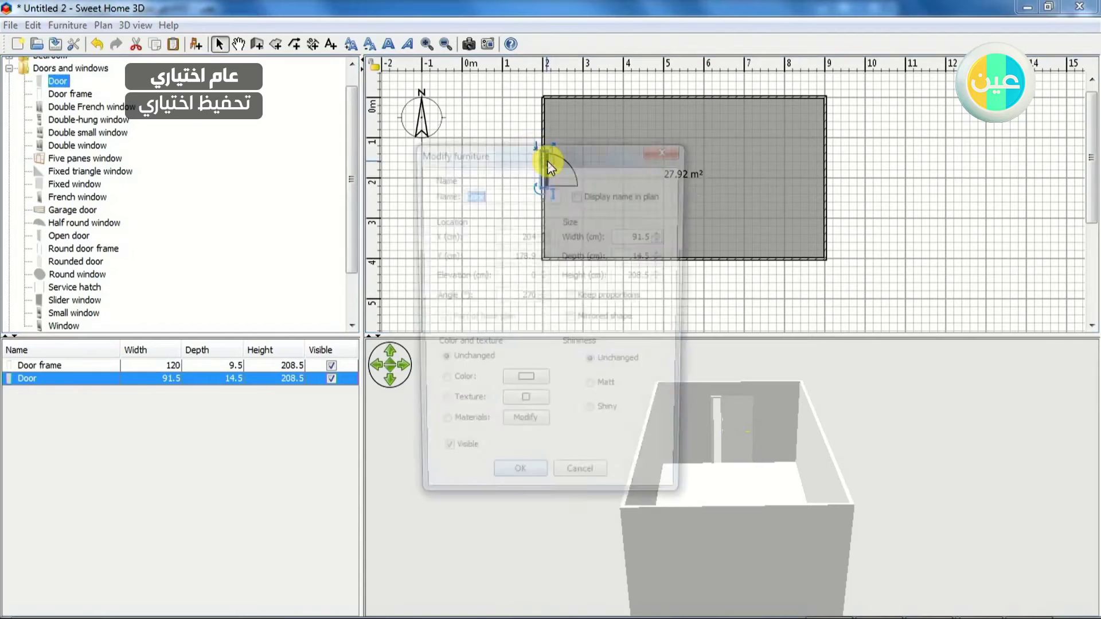
pyautogui.click(663, 232)
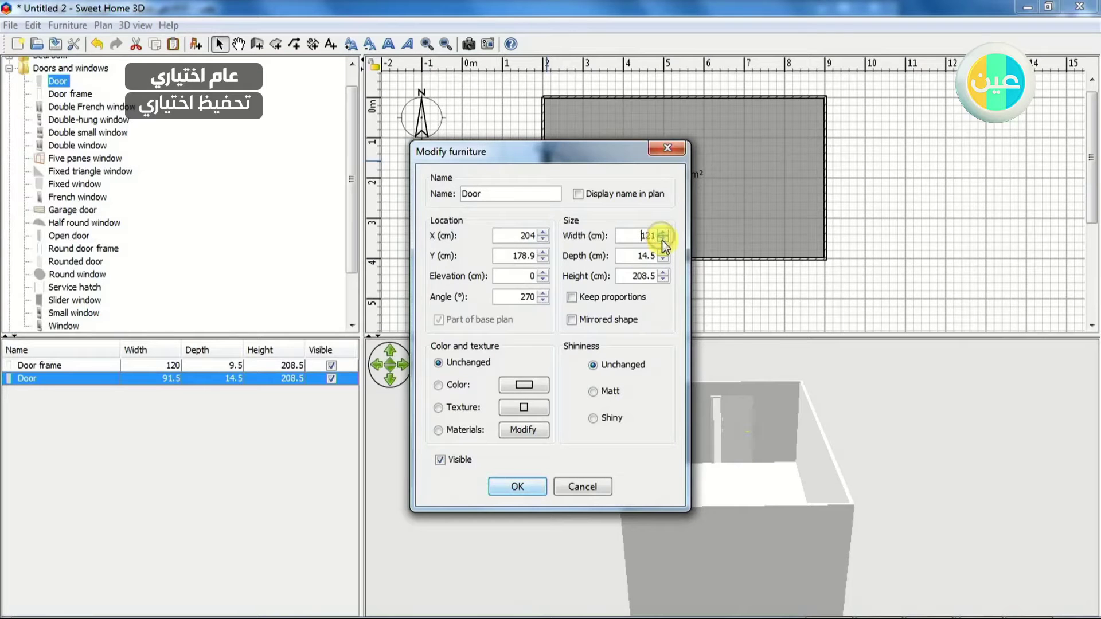
pyautogui.click(505, 486)
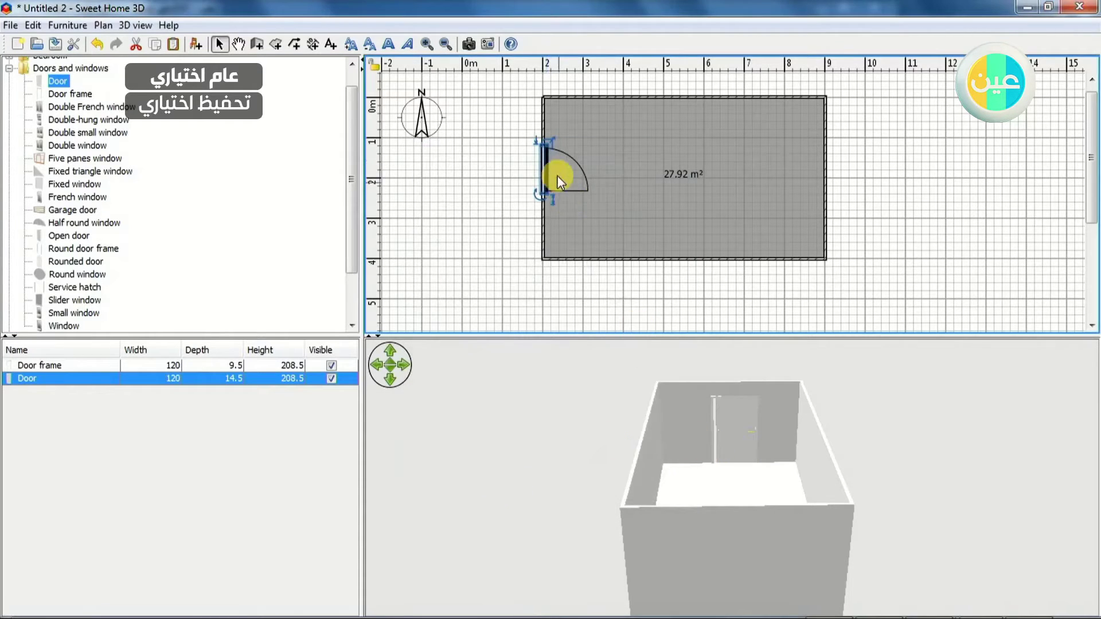
pyautogui.moveTo(546, 166); pyautogui.dragTo(547, 169)
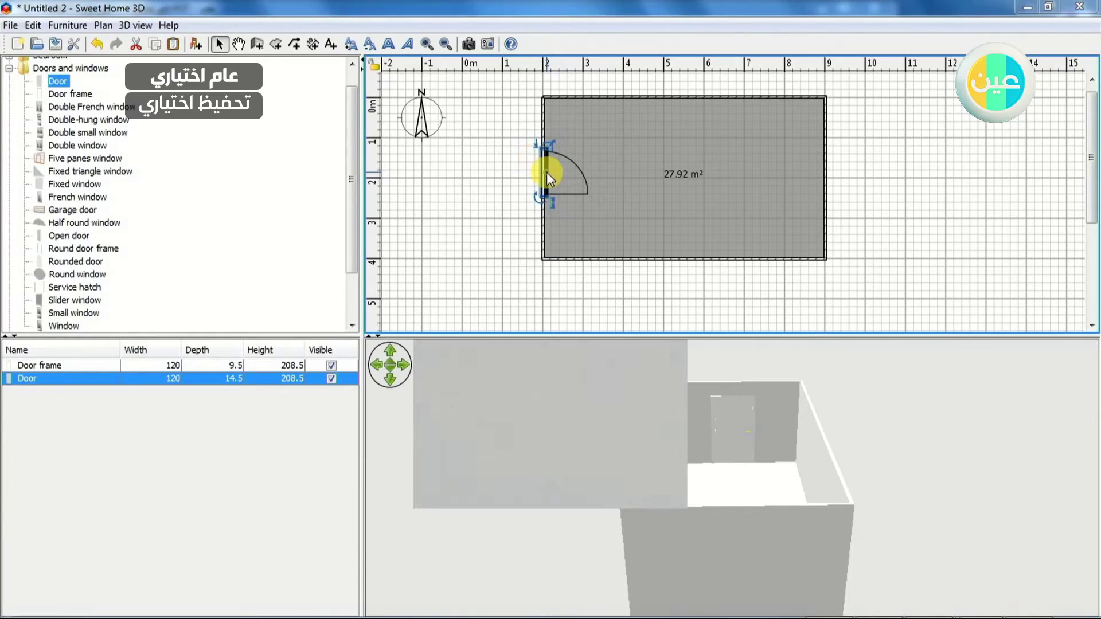
# Change the door's color to dark maroon red.
pyautogui.doubleClick(545, 171)
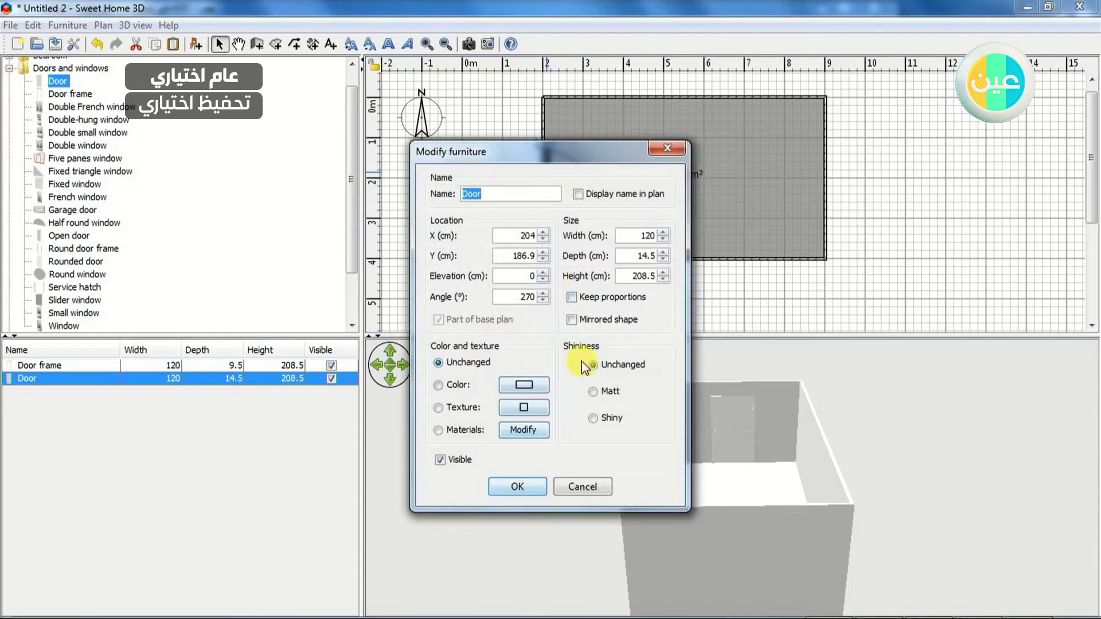
pyautogui.click(528, 391)
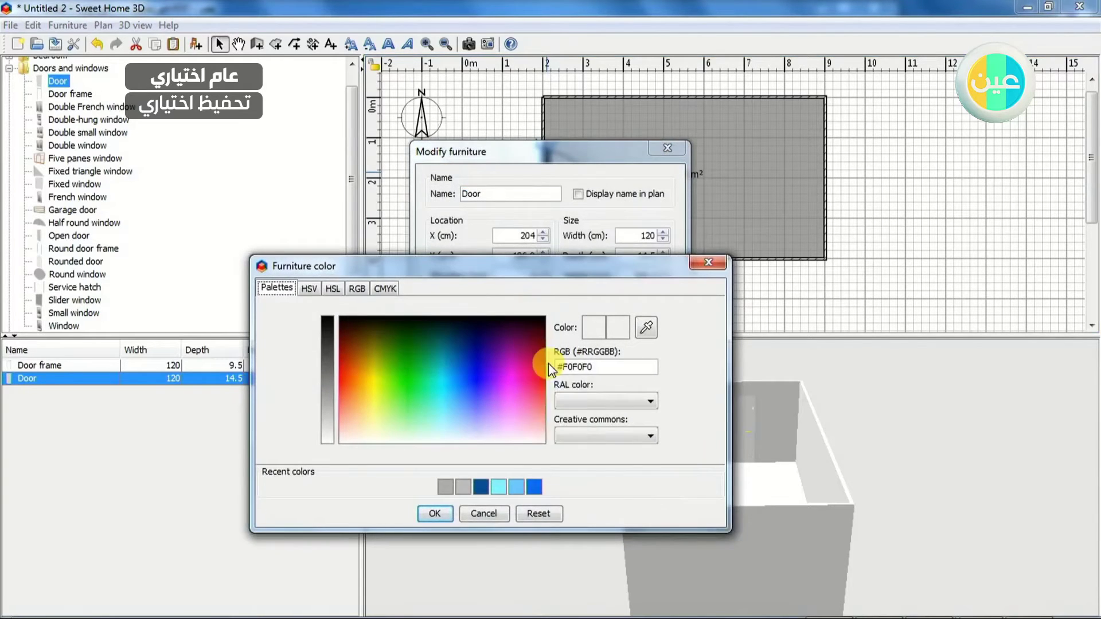
pyautogui.click(539, 329)
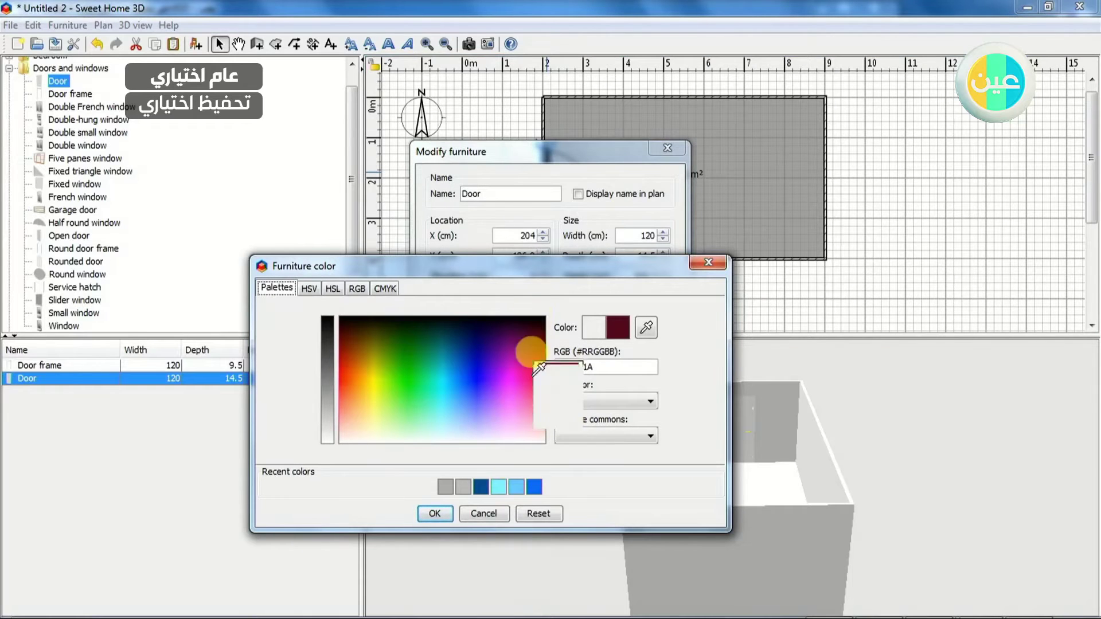
pyautogui.click(438, 513)
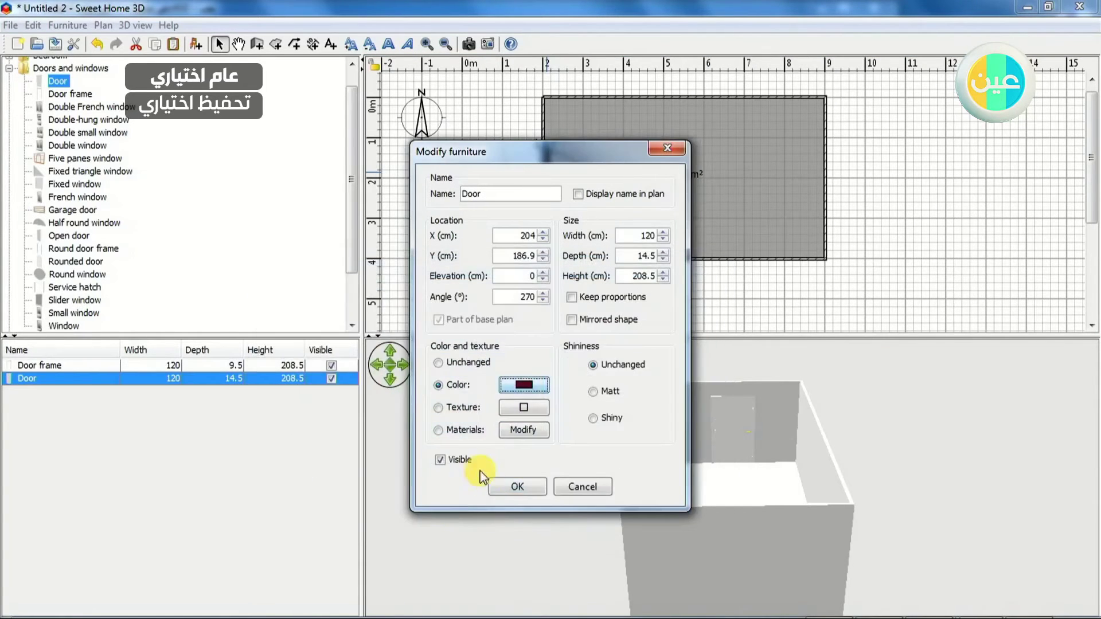
pyautogui.click(497, 484)
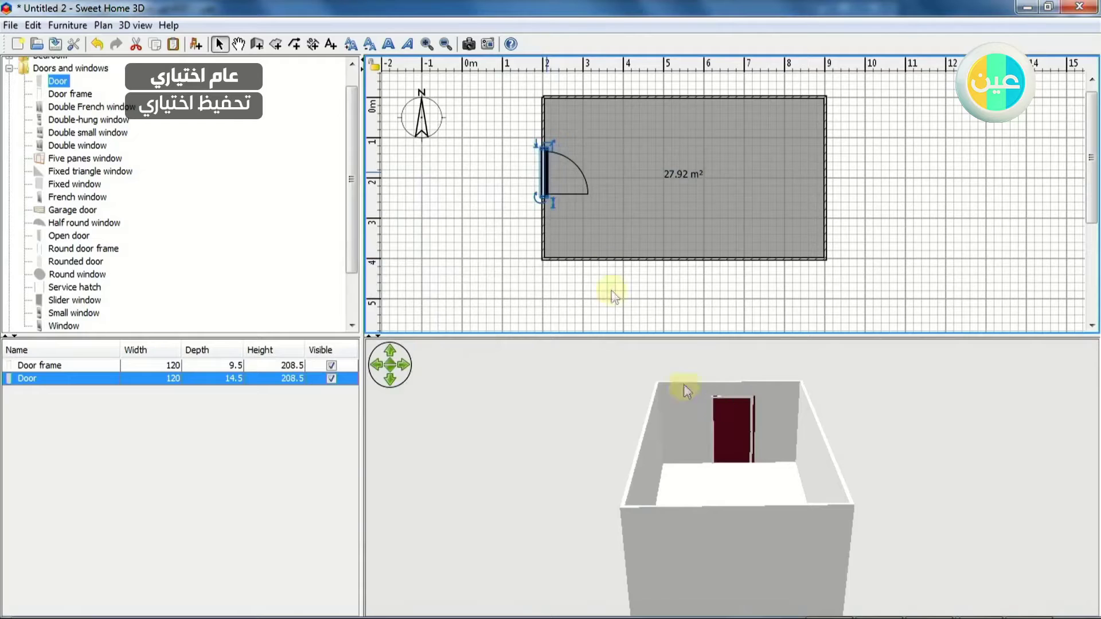
# Shift the door slightly south along the room's west wall.
pyautogui.moveTo(700, 476); pyautogui.dragTo(936, 391)
pyautogui.moveTo(739, 483); pyautogui.dragTo(479, 484)
pyautogui.moveTo(542, 167); pyautogui.dragTo(547, 172)
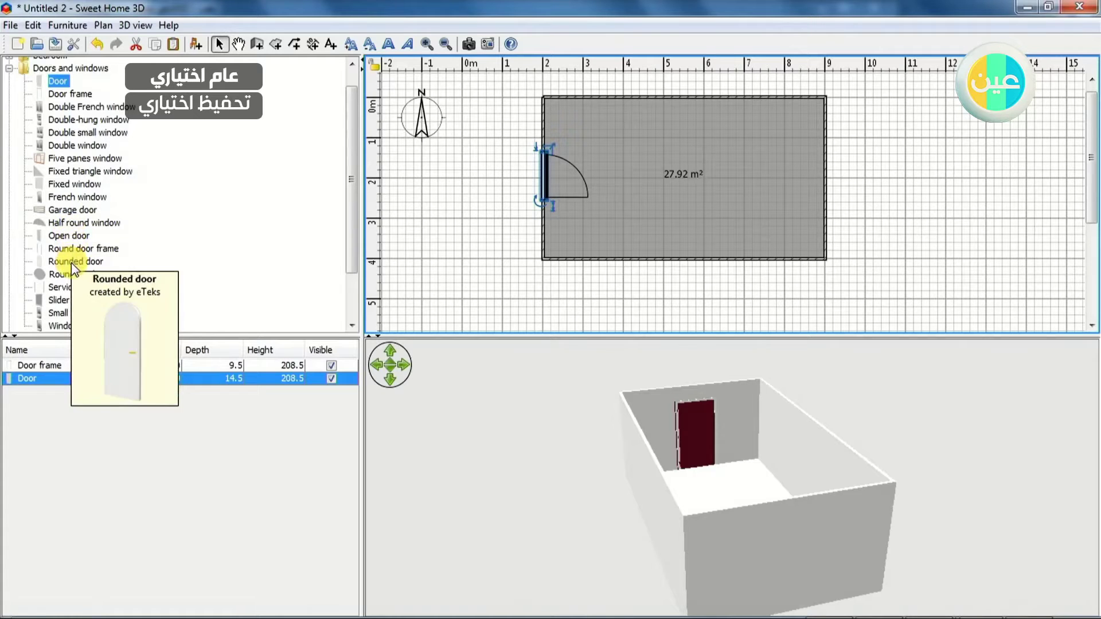
# Place two Slider windows in the room's south wall, one in its western part and one in its eastern part.
pyautogui.click(71, 305)
pyautogui.moveTo(75, 308); pyautogui.dragTo(596, 248)
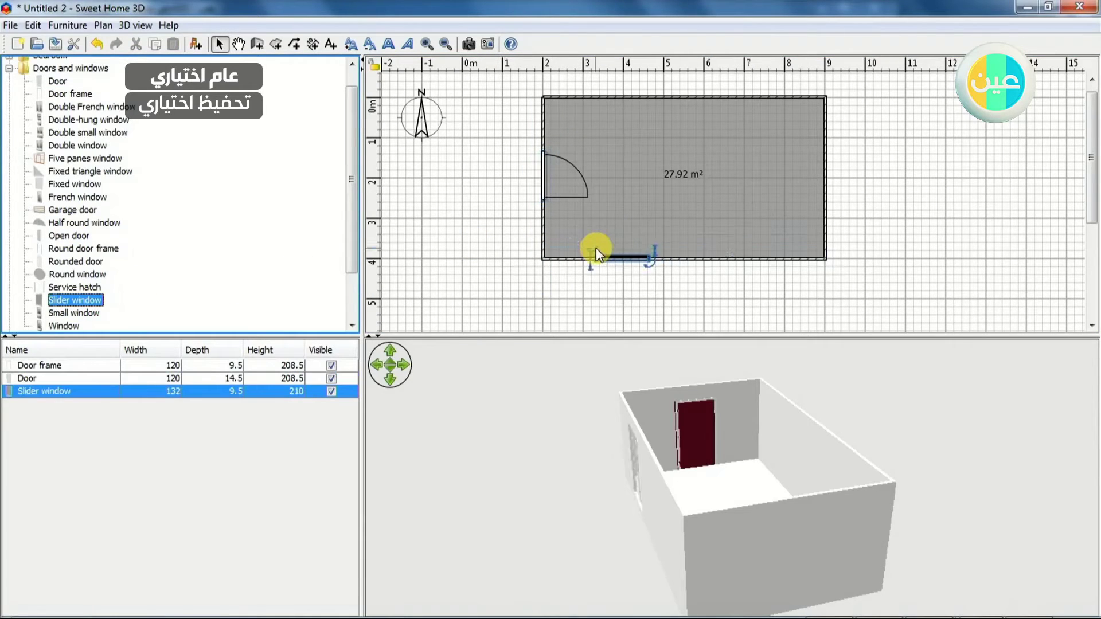
pyautogui.moveTo(697, 528); pyautogui.dragTo(843, 467)
pyautogui.moveTo(77, 300); pyautogui.dragTo(715, 249)
pyautogui.moveTo(695, 496); pyautogui.dragTo(860, 582)
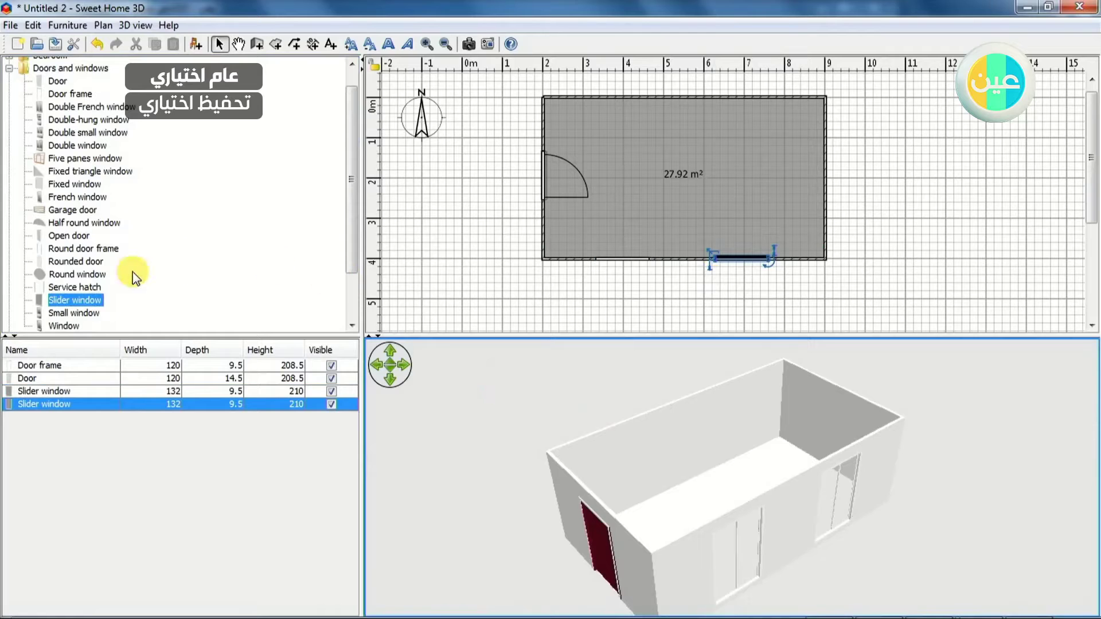
# Open the room's floor texture choices and preview the available textures from Floor - Beige tiles through Sky - Blue sky.
pyautogui.moveTo(354, 178); pyautogui.dragTo(356, 216)
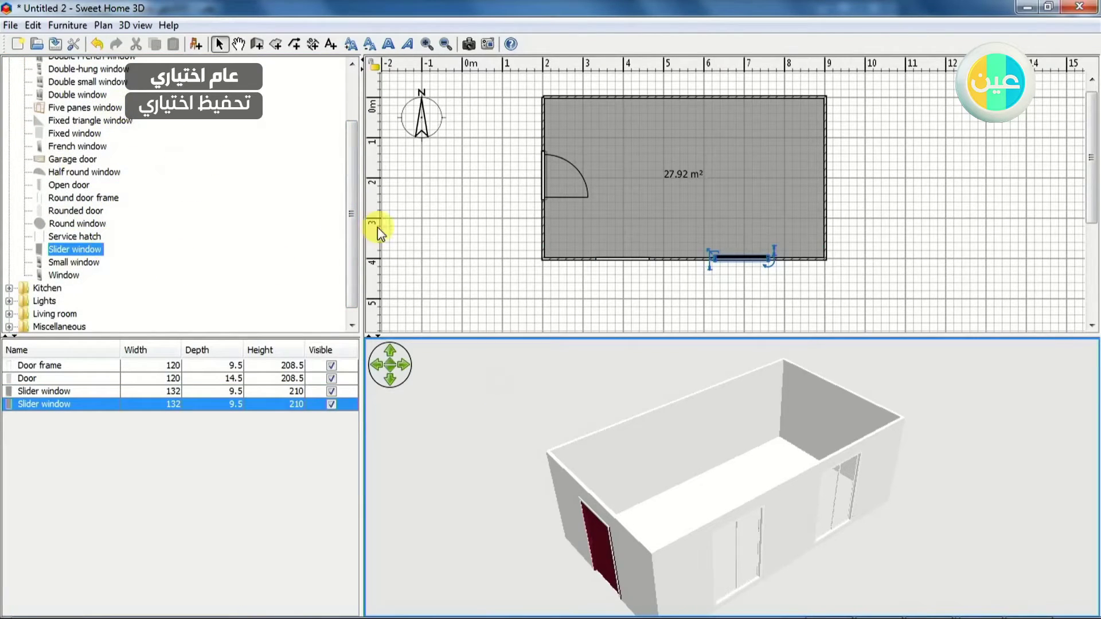
pyautogui.click(633, 186)
pyautogui.doubleClick(638, 191)
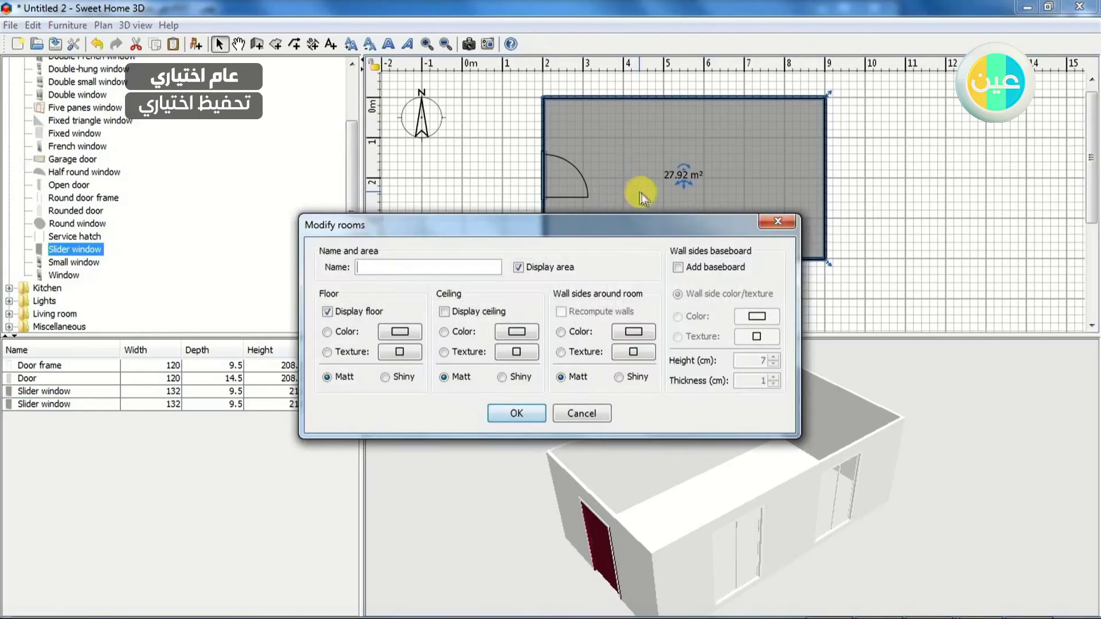
pyautogui.moveTo(643, 220); pyautogui.dragTo(490, 318)
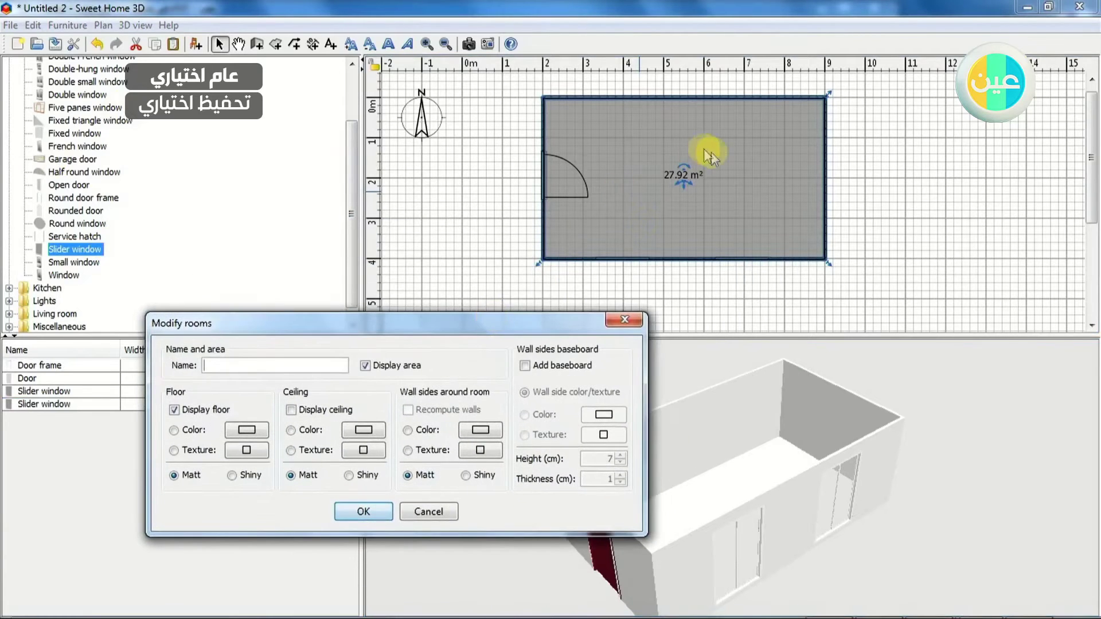
pyautogui.click(247, 452)
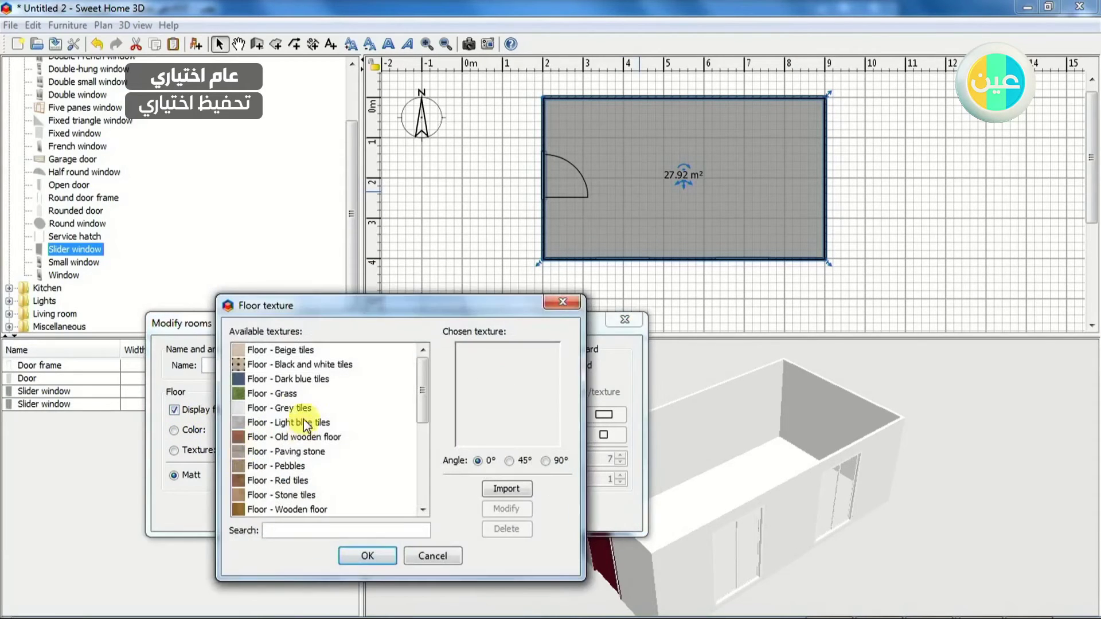
pyautogui.click(278, 350)
pyautogui.press('Down')
pyautogui.press('Down')
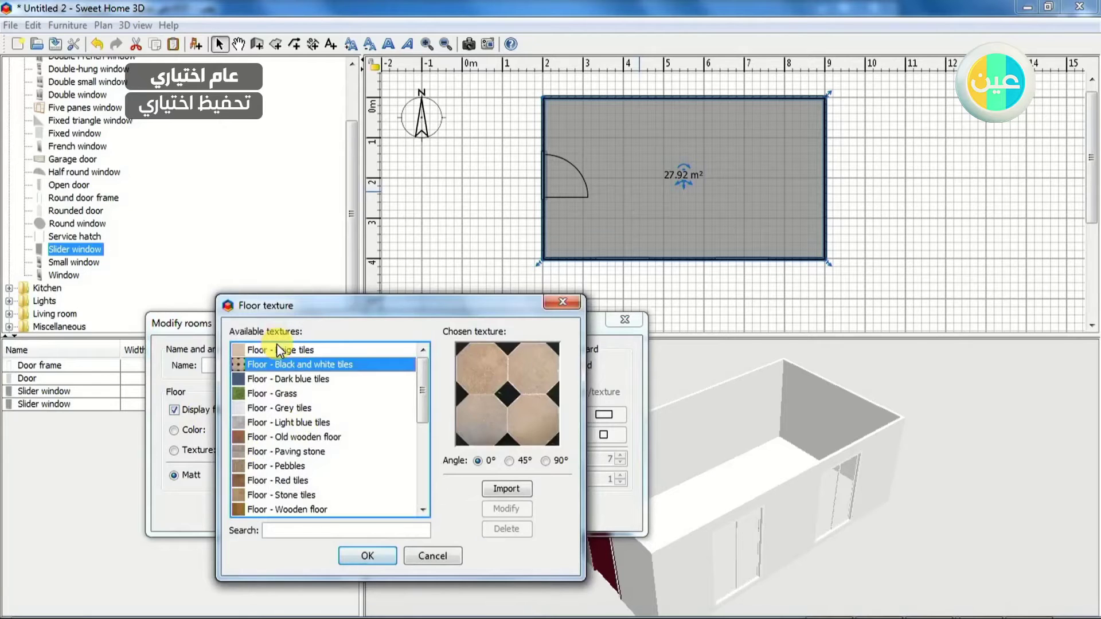
pyautogui.press('Down')
pyautogui.press('Down')
pyautogui.press('Down')
pyautogui.press('Down')
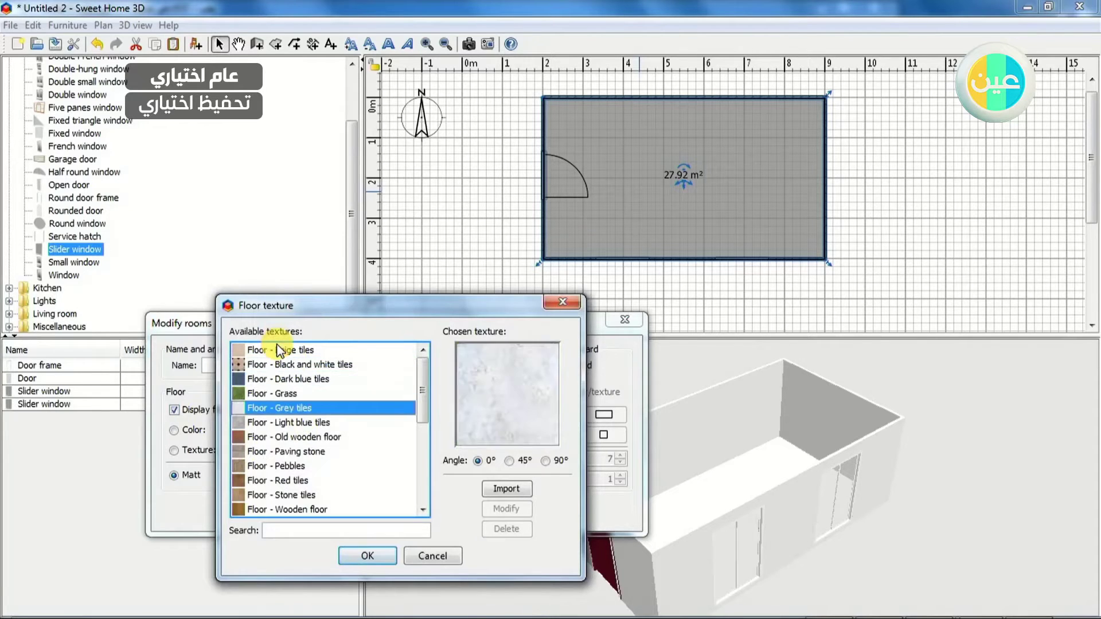
pyautogui.press('Down')
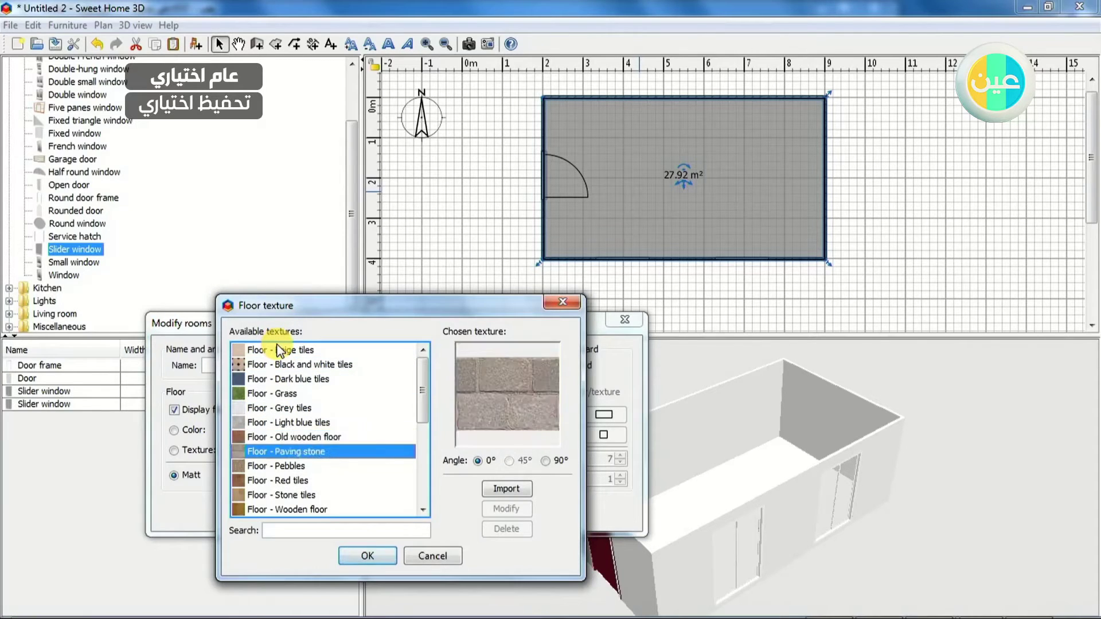
pyautogui.press('Down')
pyautogui.press('Down')
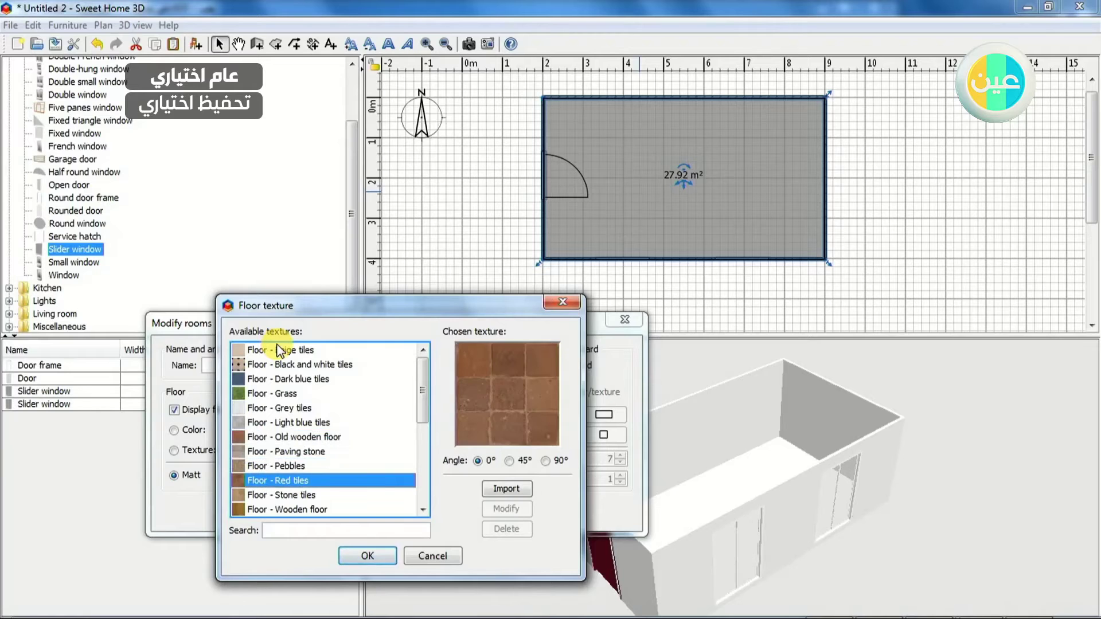
pyautogui.press('Down')
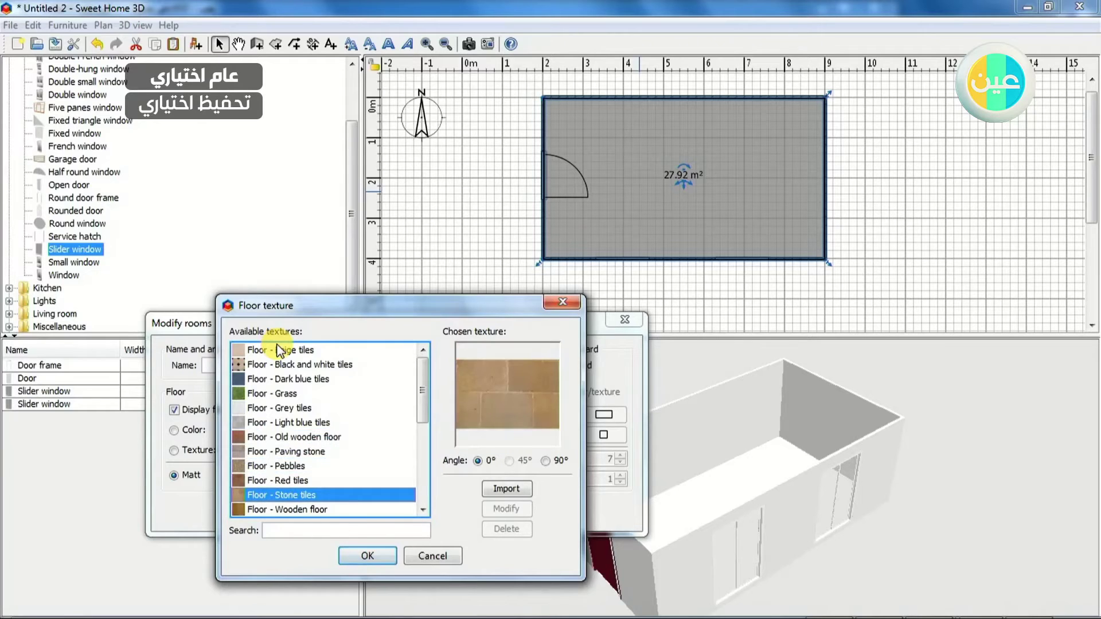
pyautogui.press('Down')
pyautogui.press('Down')
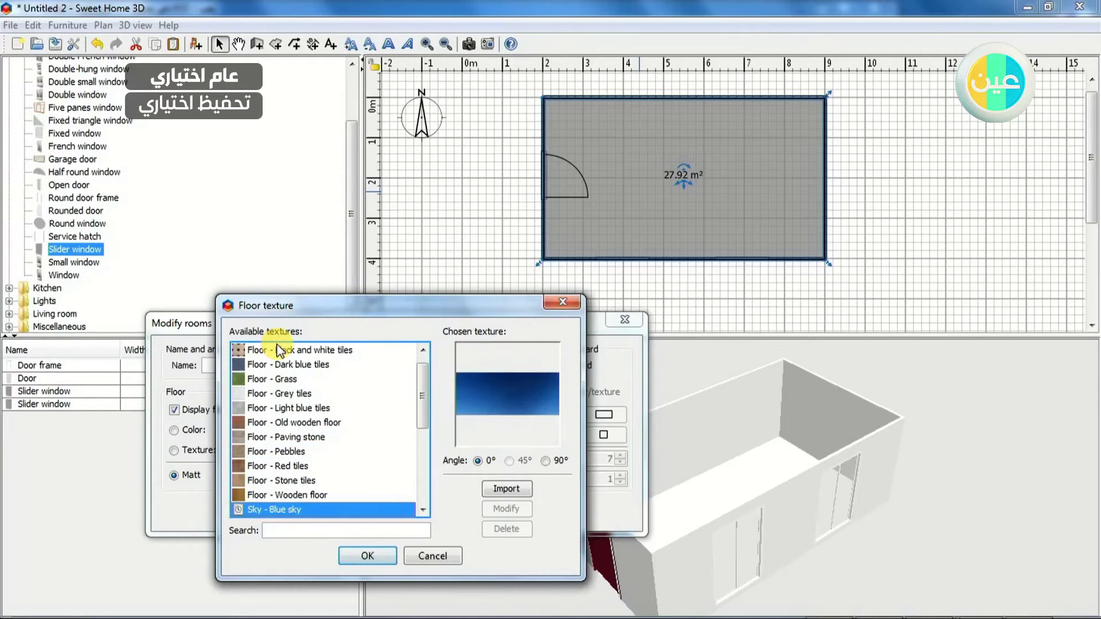
# Apply the Floor - Pebbles texture to the room's floor.
pyautogui.click(267, 452)
pyautogui.click(270, 466)
pyautogui.click(269, 454)
pyautogui.click(366, 554)
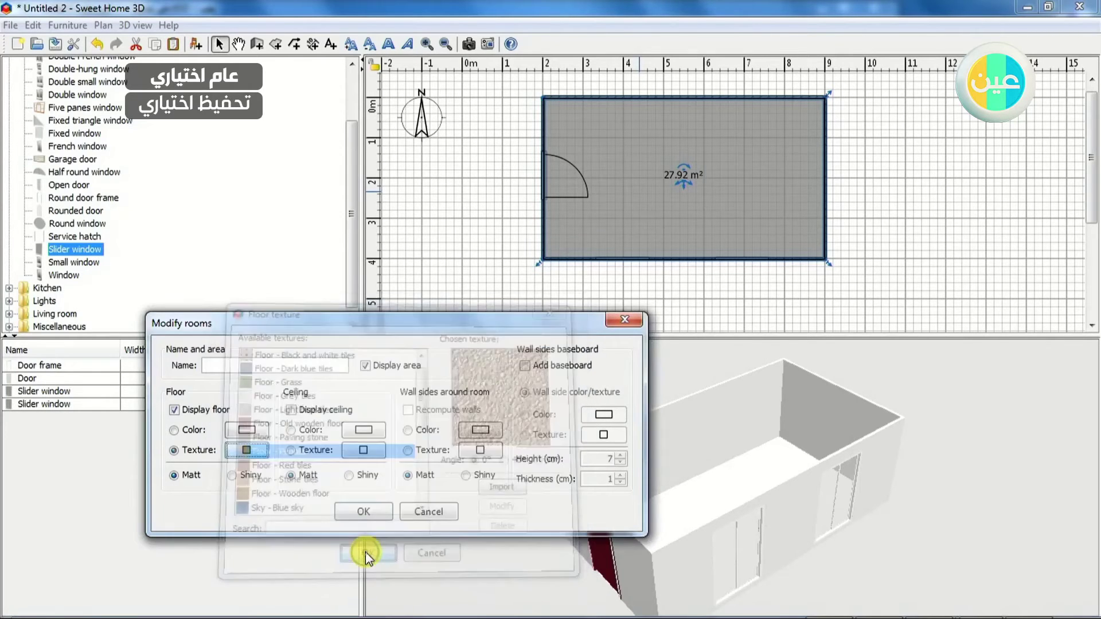
pyautogui.click(367, 442)
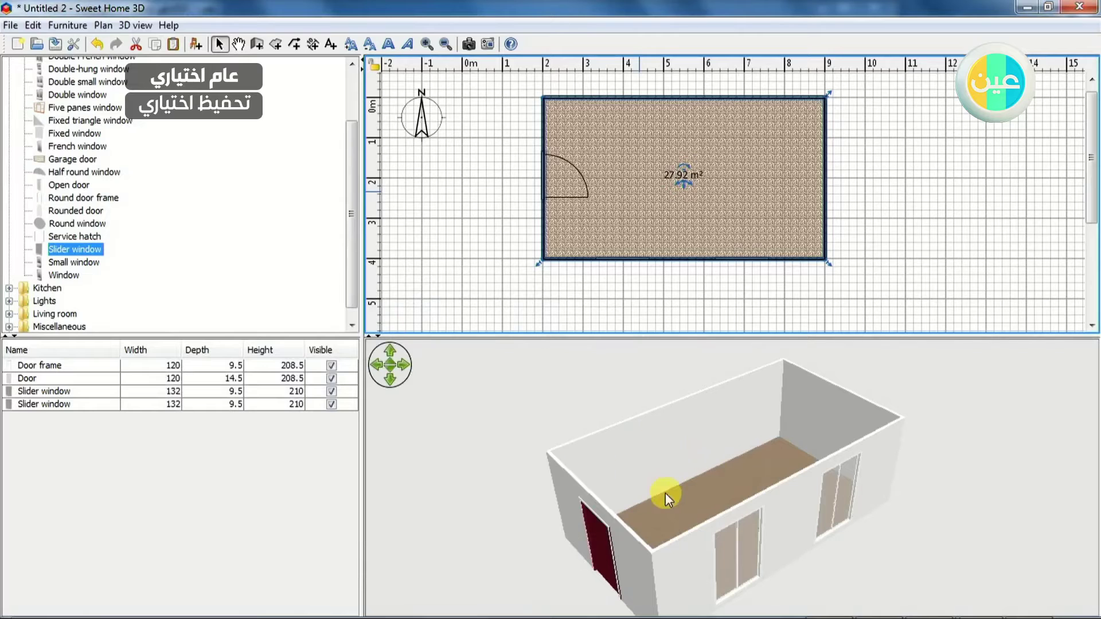
# Apply the Wall - Roughcast texture to the right side of the room's north wall.
pyautogui.moveTo(632, 518); pyautogui.dragTo(655, 530)
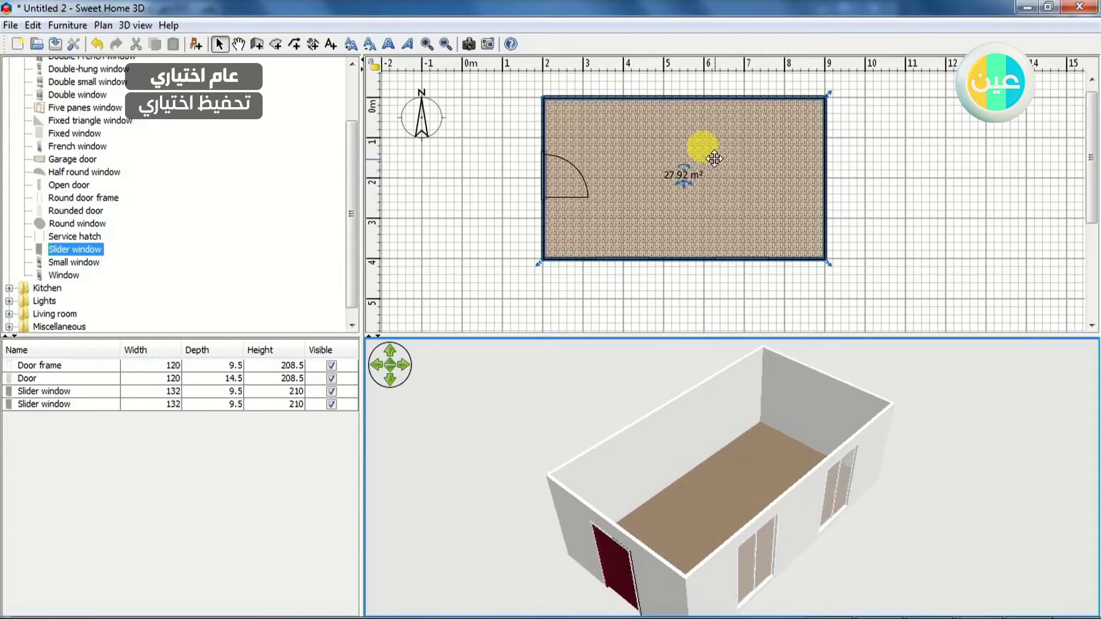
pyautogui.click(682, 96)
pyautogui.doubleClick(687, 98)
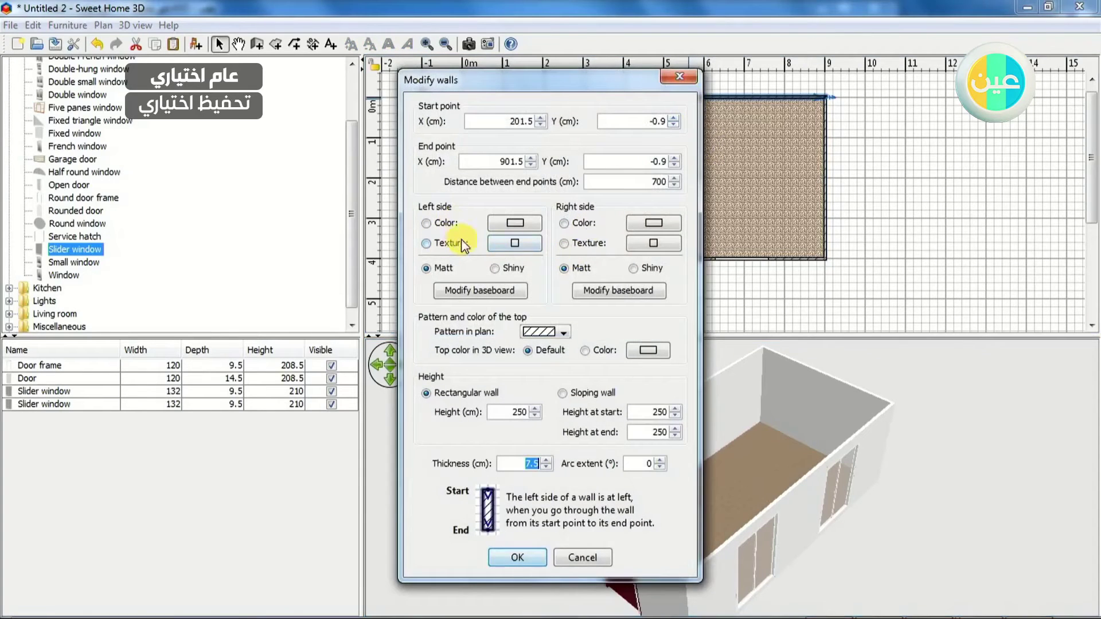
pyautogui.click(635, 239)
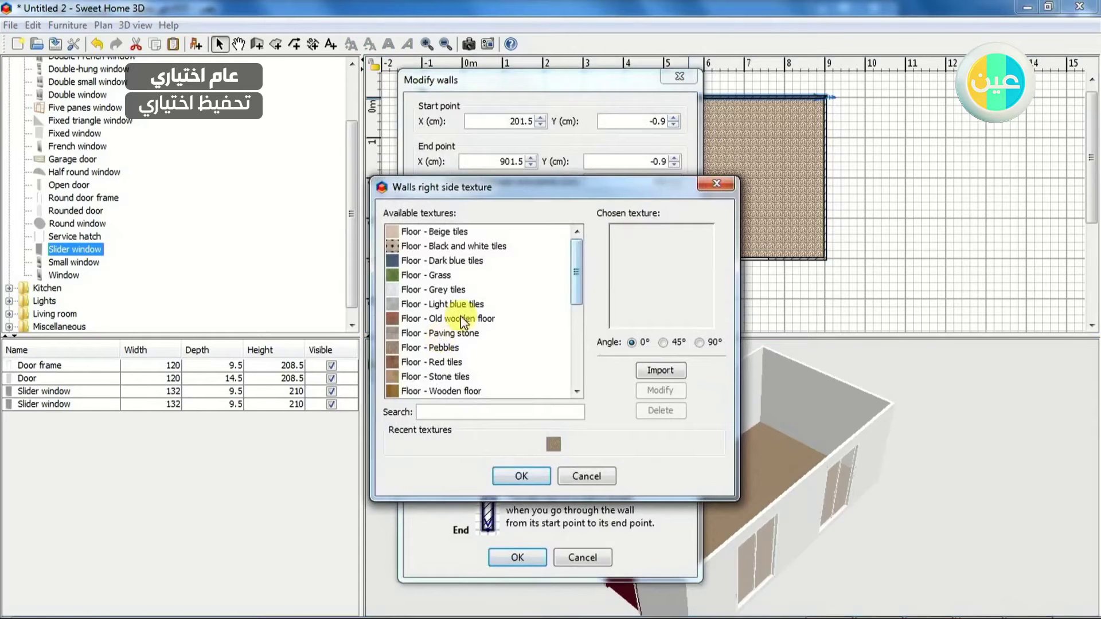
pyautogui.moveTo(579, 267); pyautogui.dragTo(573, 321)
pyautogui.click(425, 347)
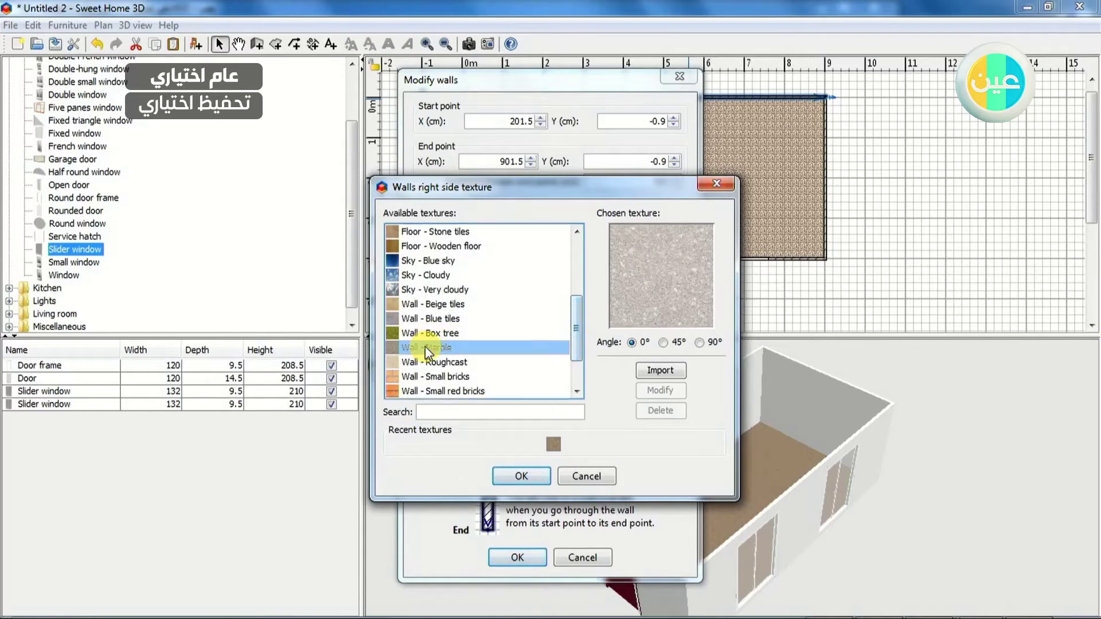
pyautogui.click(426, 363)
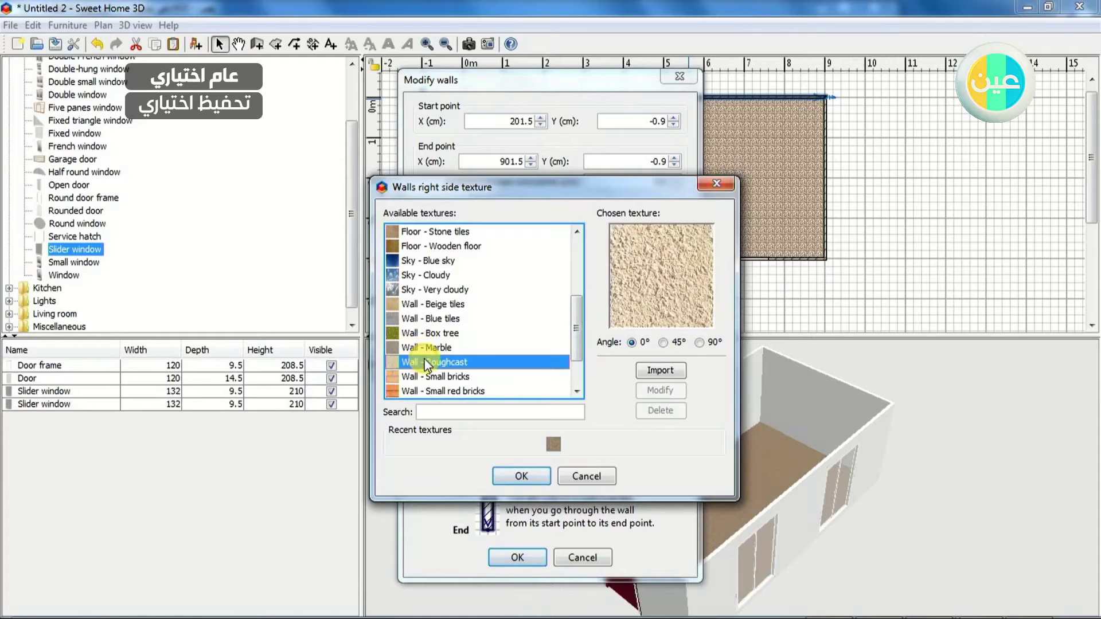
pyautogui.click(521, 475)
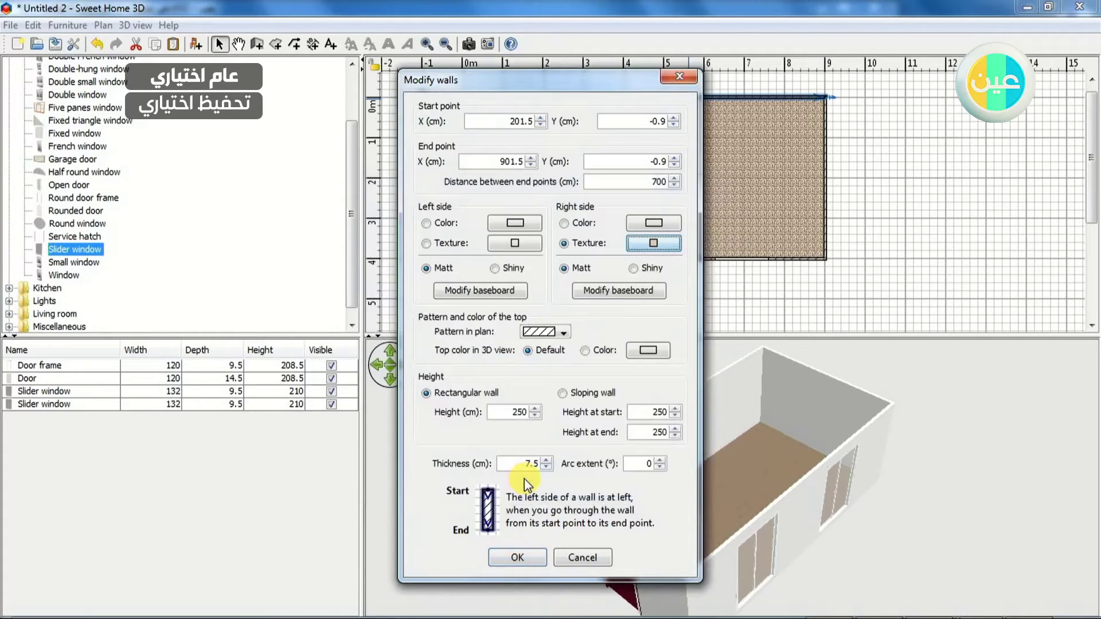
pyautogui.click(522, 556)
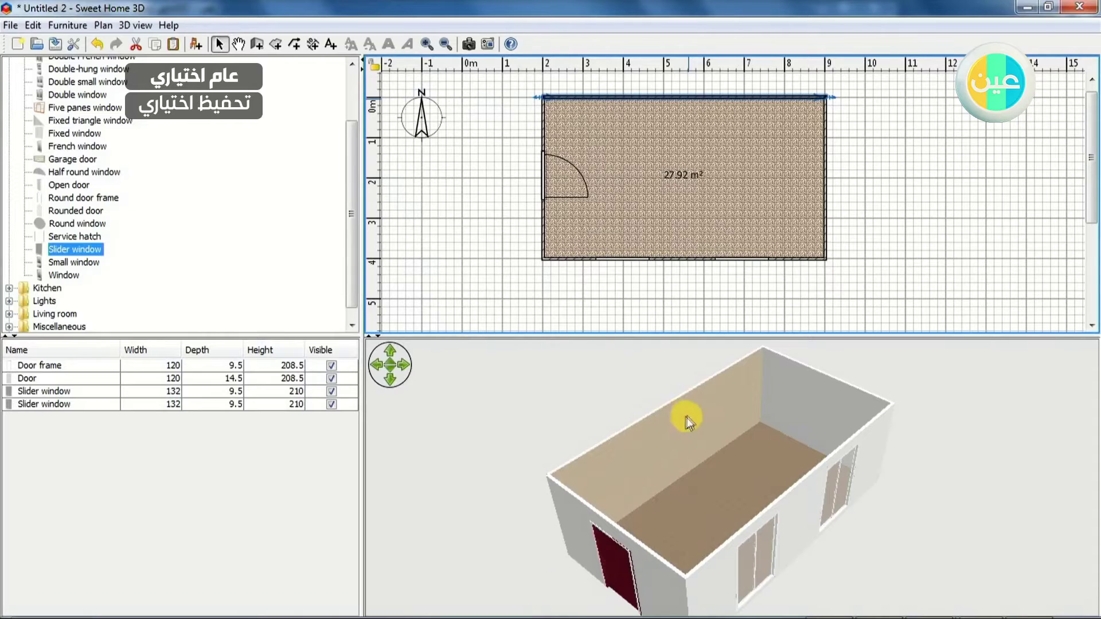
# Apply the recently used Roughcast texture to the right side of the room's east wall.
pyautogui.moveTo(672, 507); pyautogui.dragTo(748, 516)
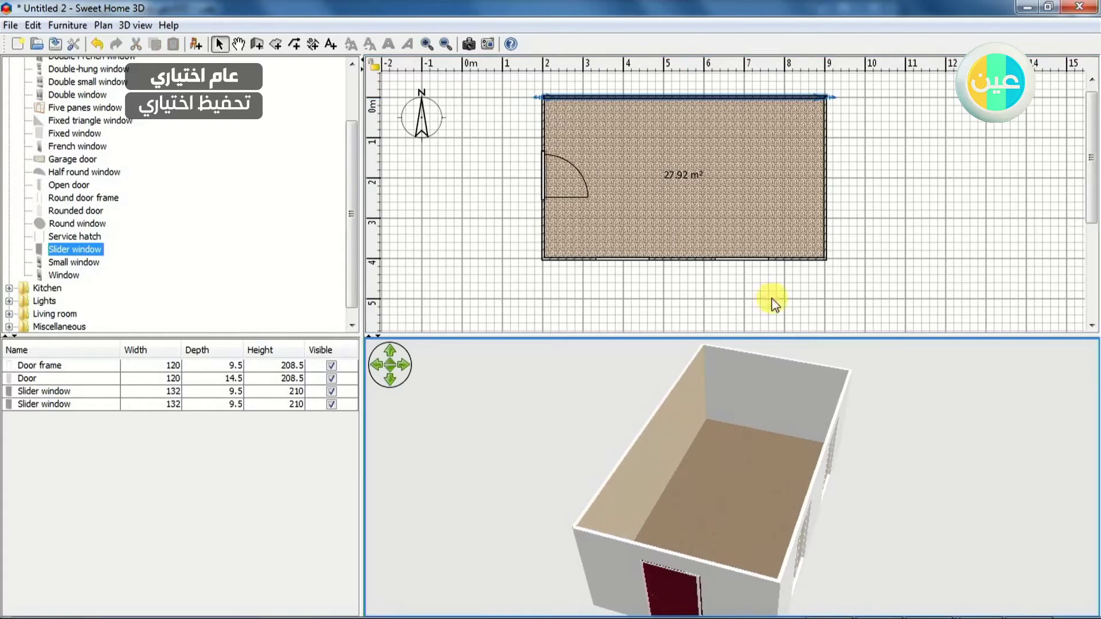
pyautogui.click(824, 198)
pyautogui.doubleClick(824, 198)
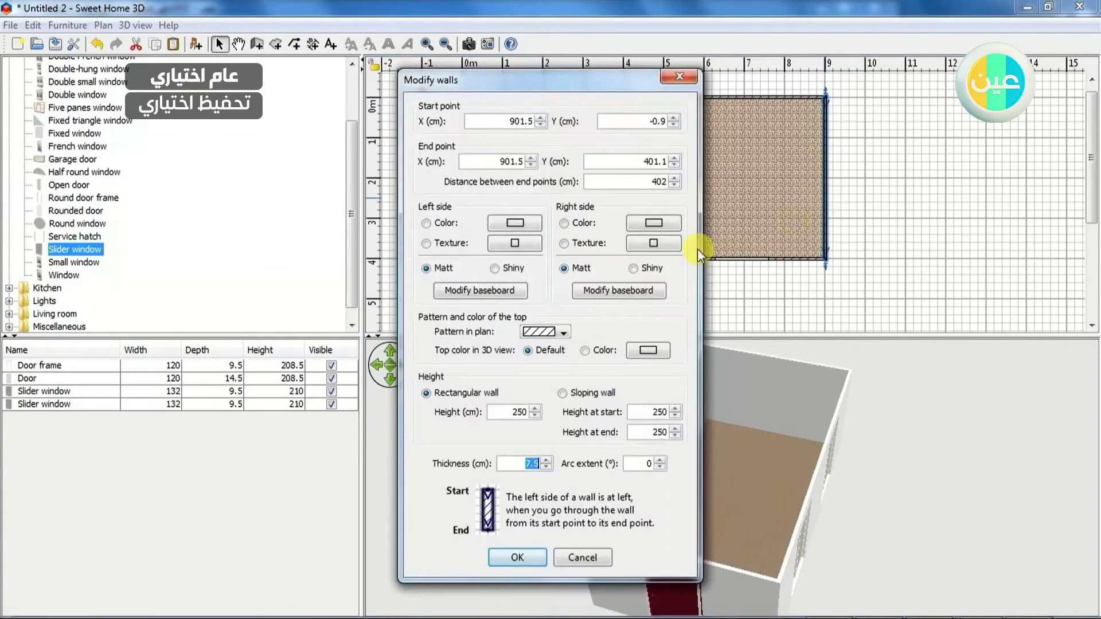
pyautogui.click(654, 244)
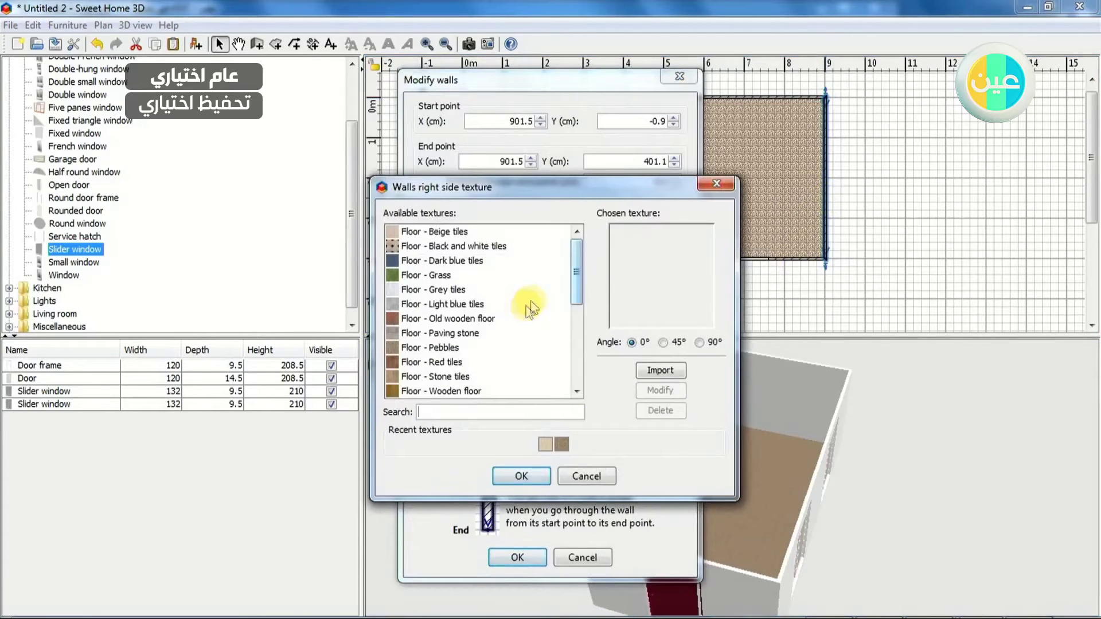
pyautogui.click(544, 445)
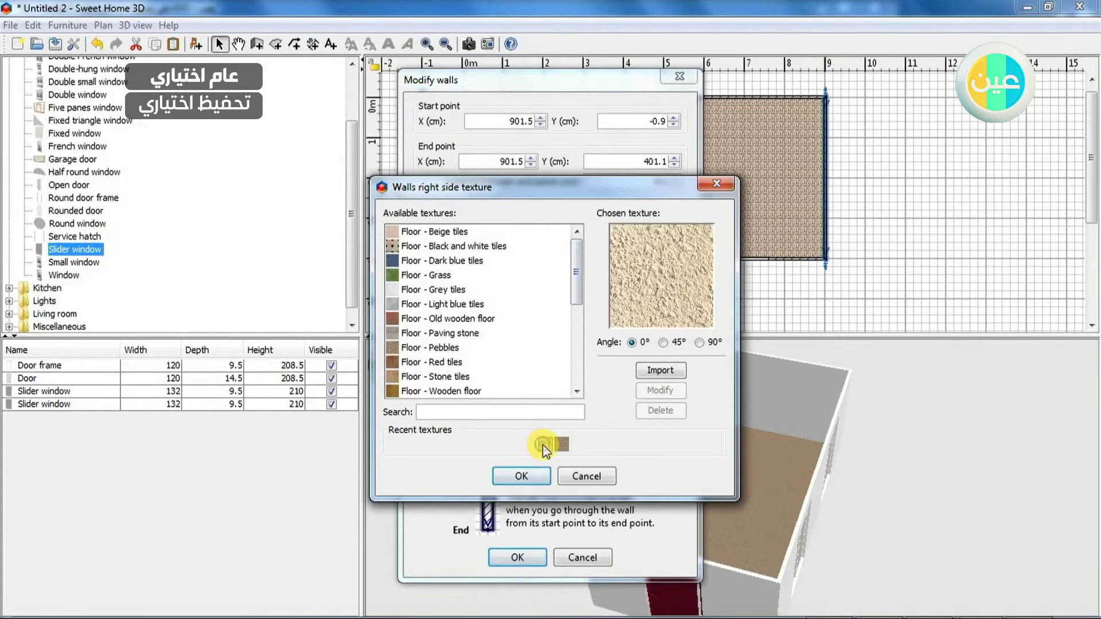
pyautogui.click(532, 476)
pyautogui.click(520, 557)
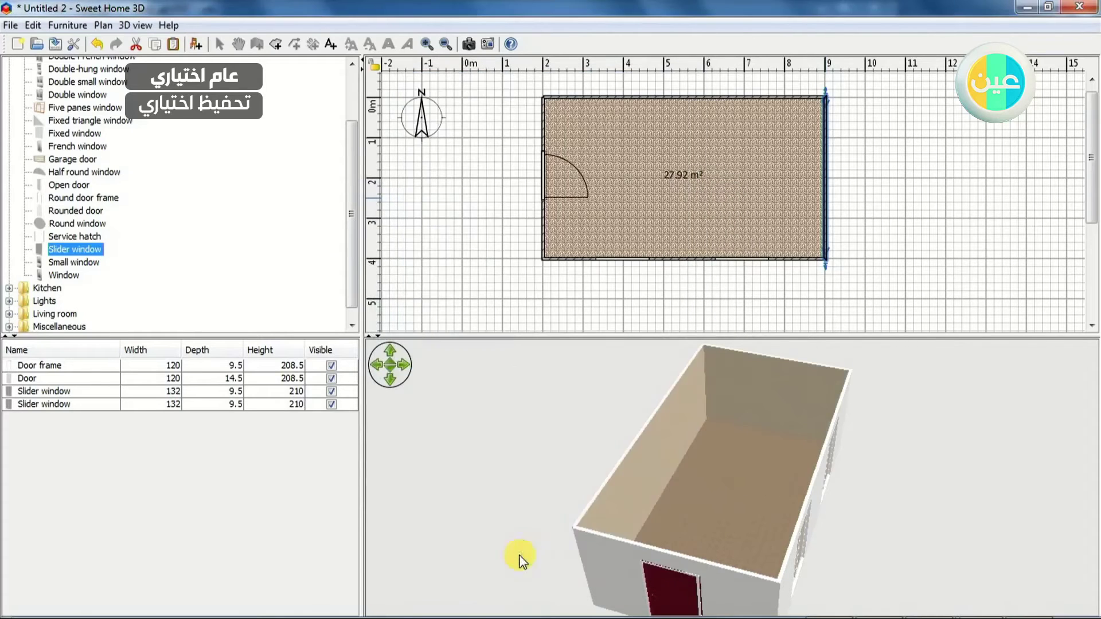
# Apply the recently used Roughcast texture to the right side of the room's south wall.
pyautogui.moveTo(582, 509); pyautogui.dragTo(749, 502)
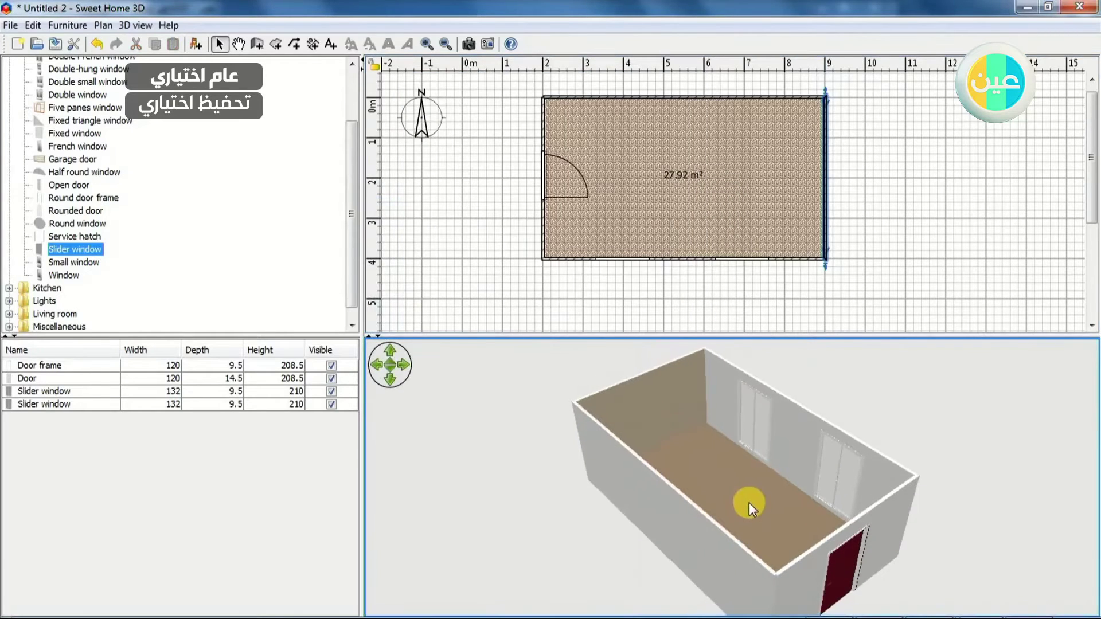
pyautogui.doubleClick(775, 259)
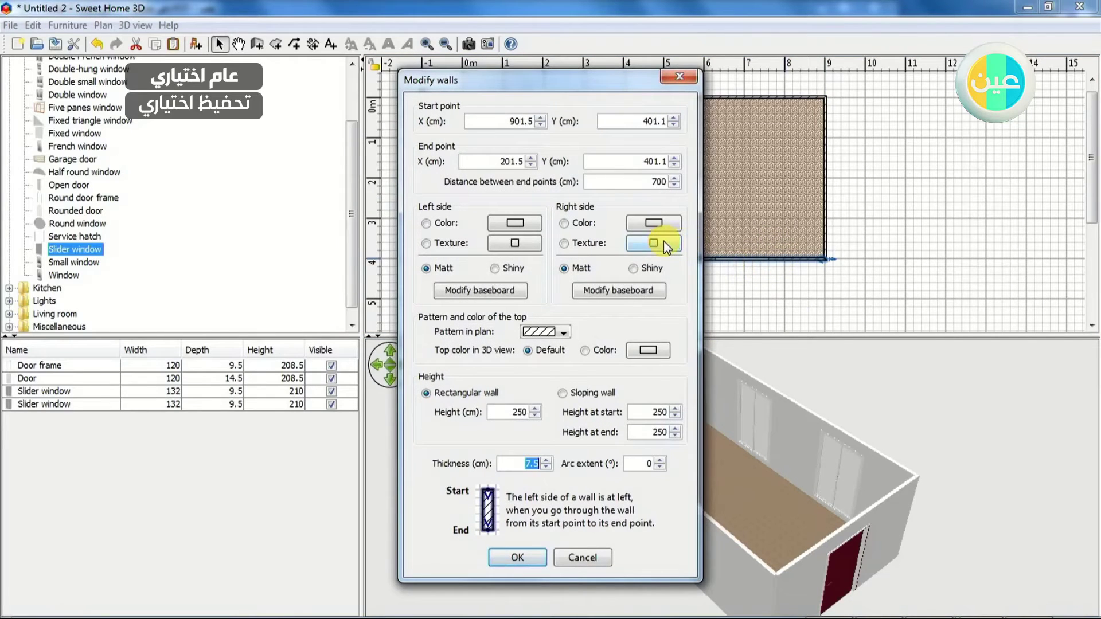
pyautogui.click(663, 240)
pyautogui.click(545, 444)
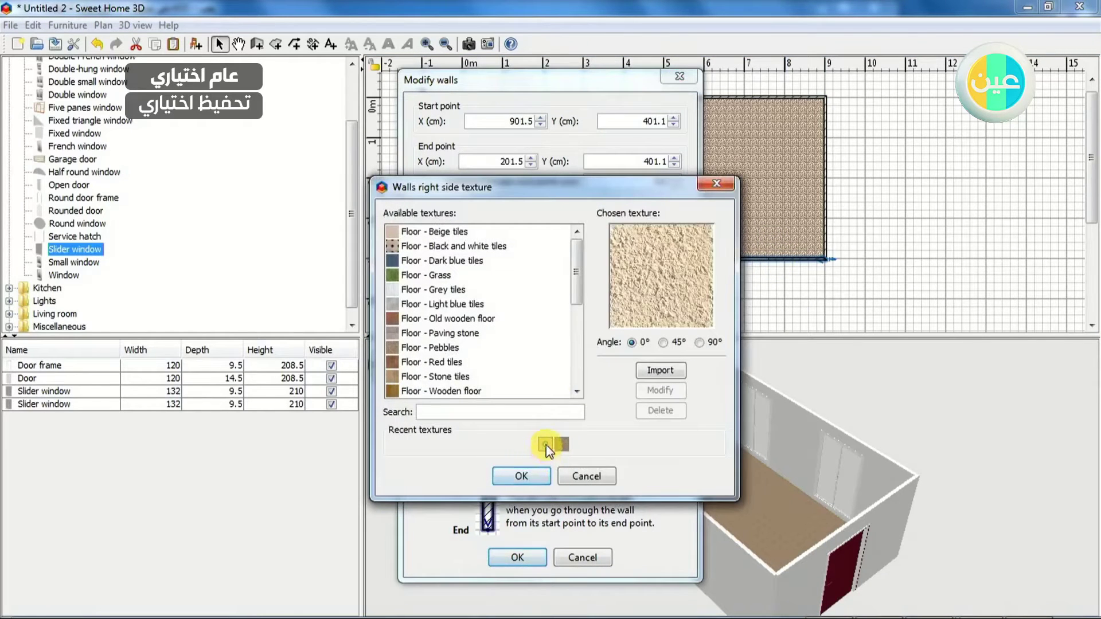
pyautogui.click(521, 476)
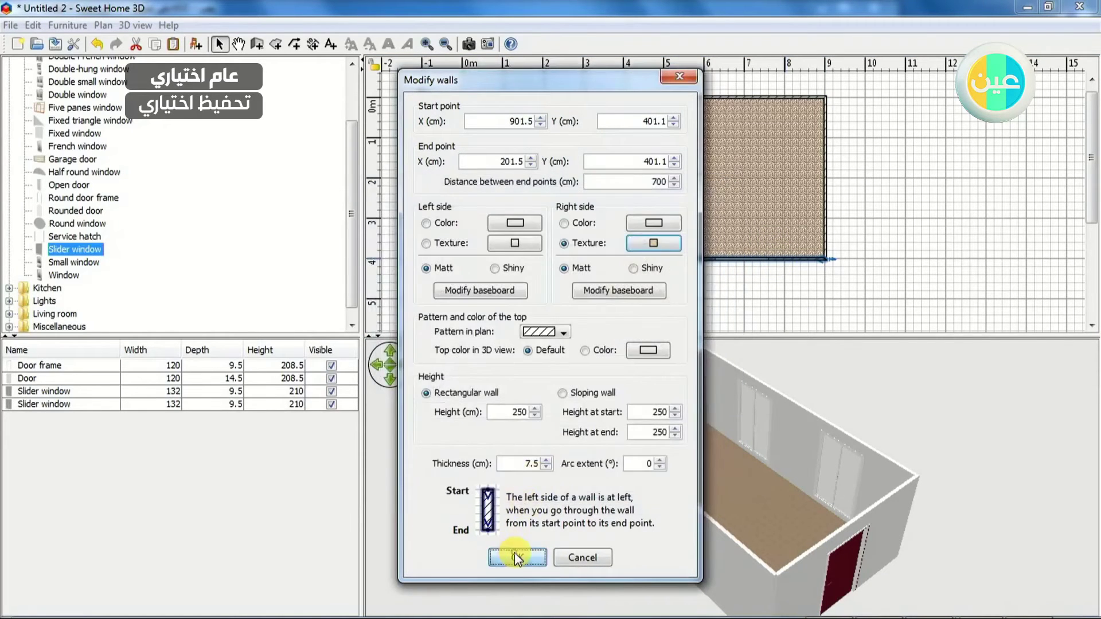
pyautogui.click(516, 553)
# Apply the recently used Roughcast texture to the right side of the room's west wall and inspect the room in 3D.
pyautogui.moveTo(670, 498); pyautogui.dragTo(836, 487)
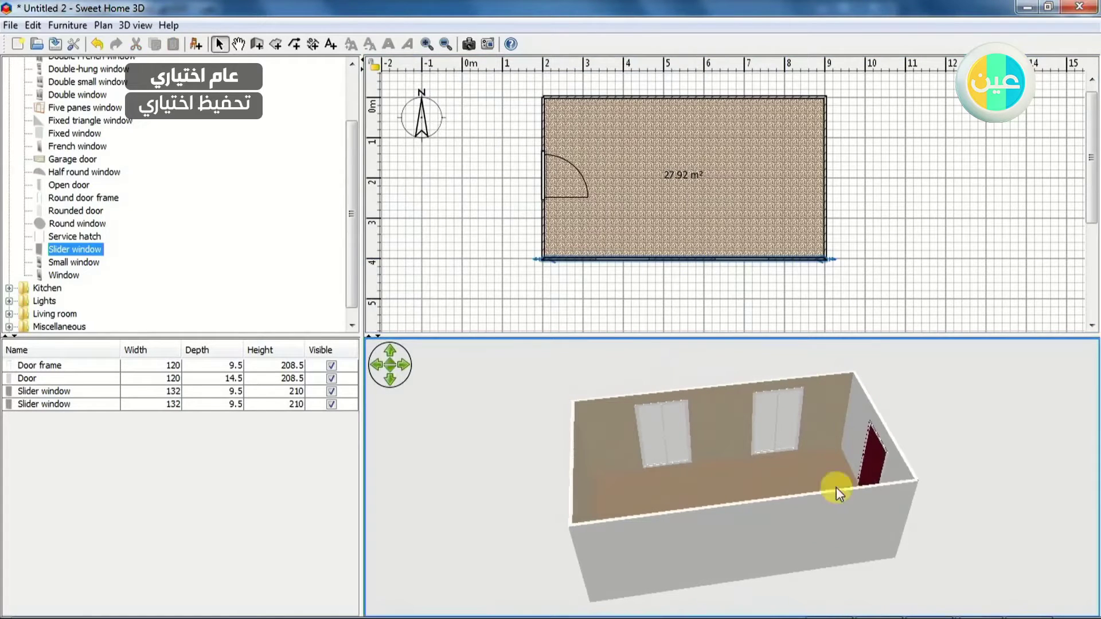
pyautogui.doubleClick(541, 128)
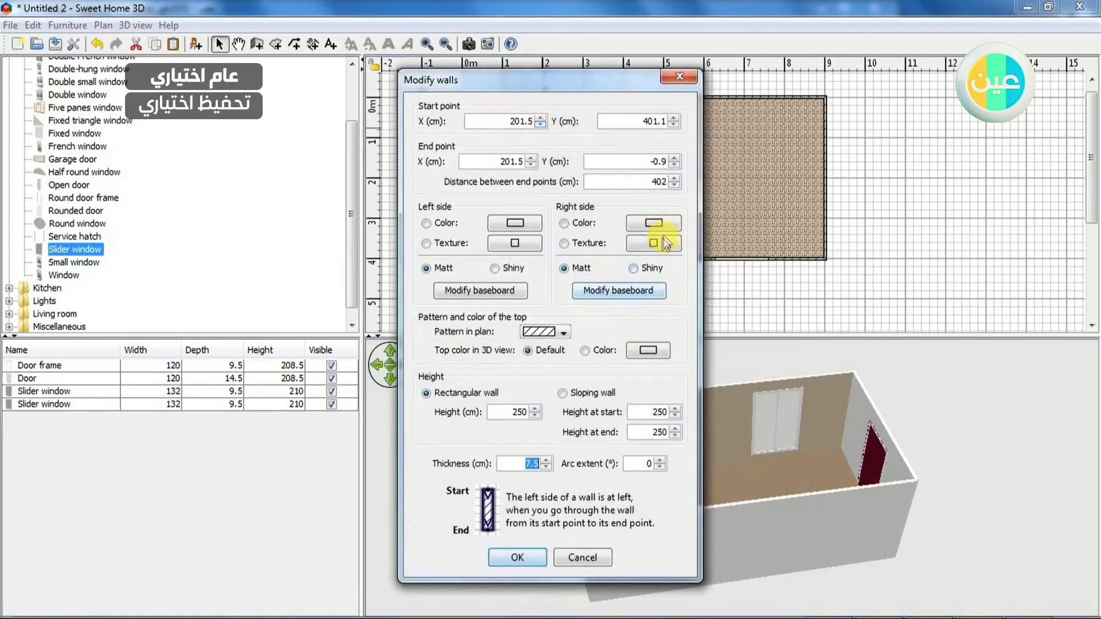
pyautogui.click(663, 241)
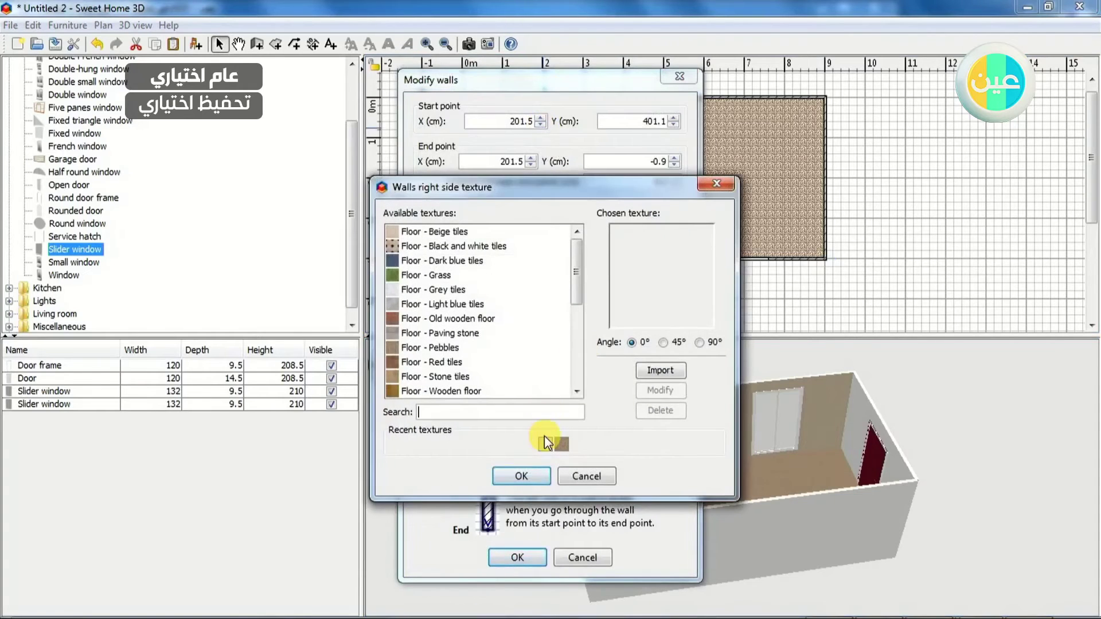
pyautogui.click(544, 442)
pyautogui.click(530, 476)
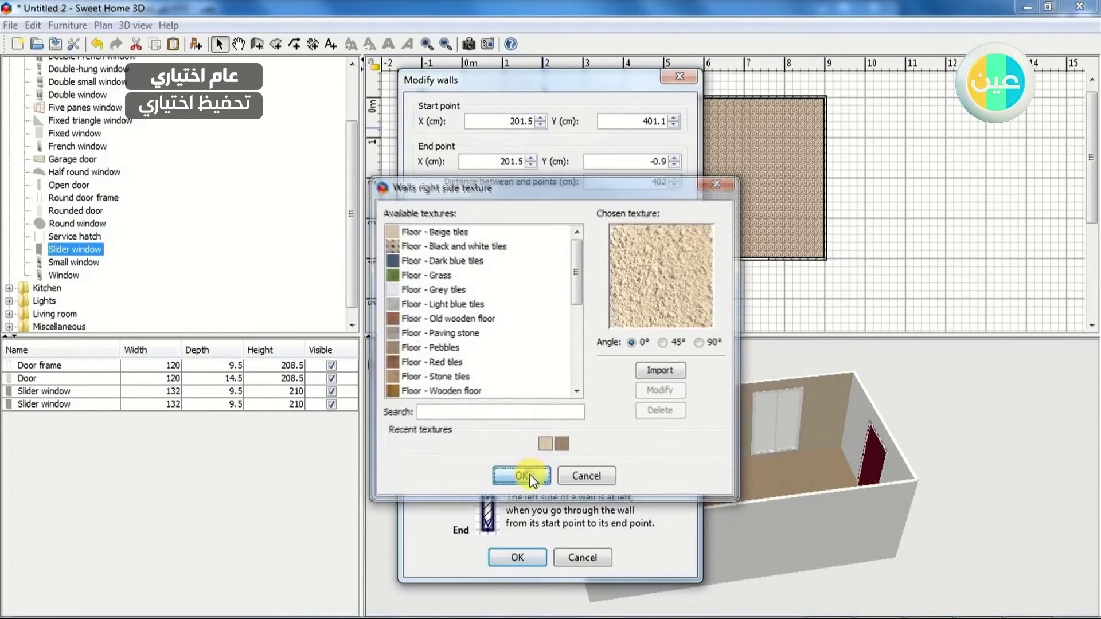
pyautogui.click(522, 554)
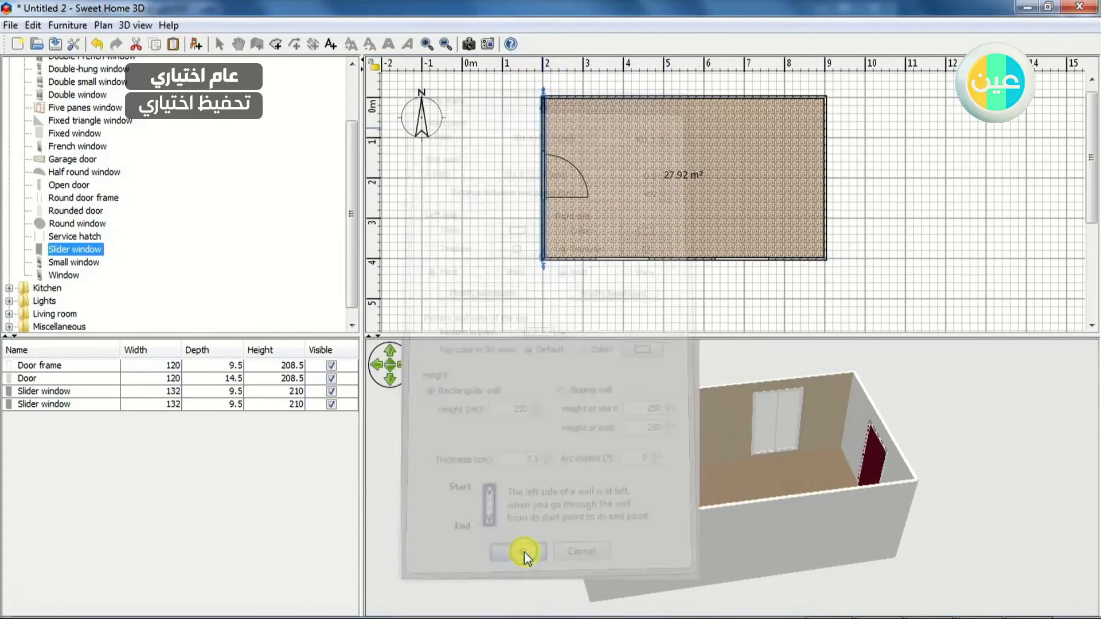
pyautogui.moveTo(572, 530); pyautogui.dragTo(804, 446)
pyautogui.moveTo(867, 409); pyautogui.dragTo(539, 425)
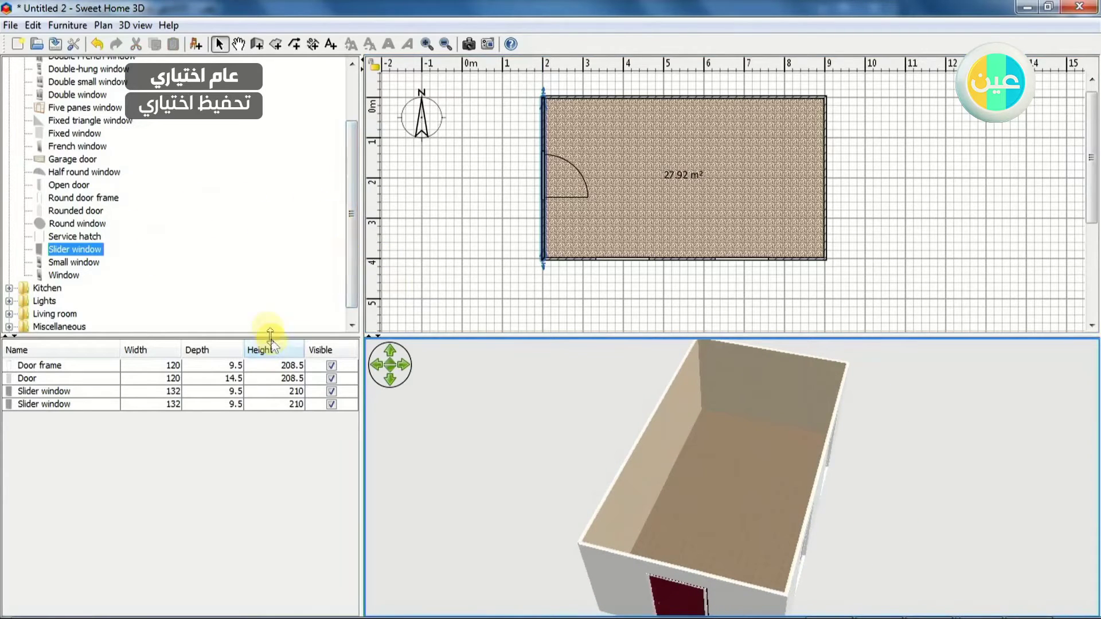
# Enlarge the furniture catalog area and switch its expanded category from Doors and windows to Living room.
pyautogui.moveTo(270, 336); pyautogui.dragTo(270, 383)
pyautogui.moveTo(348, 298); pyautogui.dragTo(350, 242)
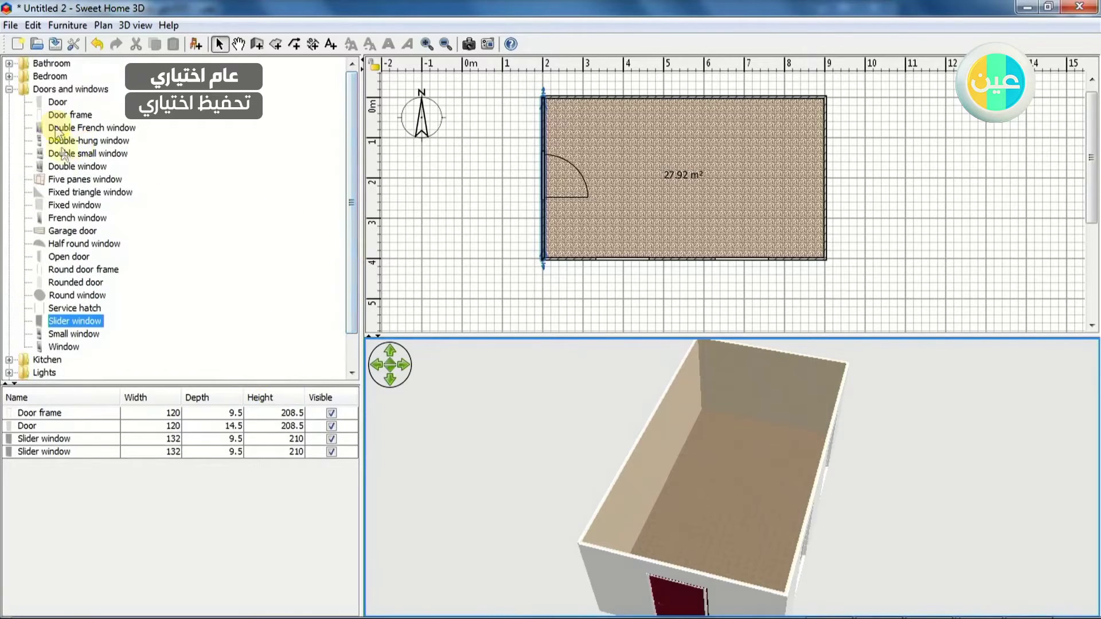
pyautogui.click(9, 89)
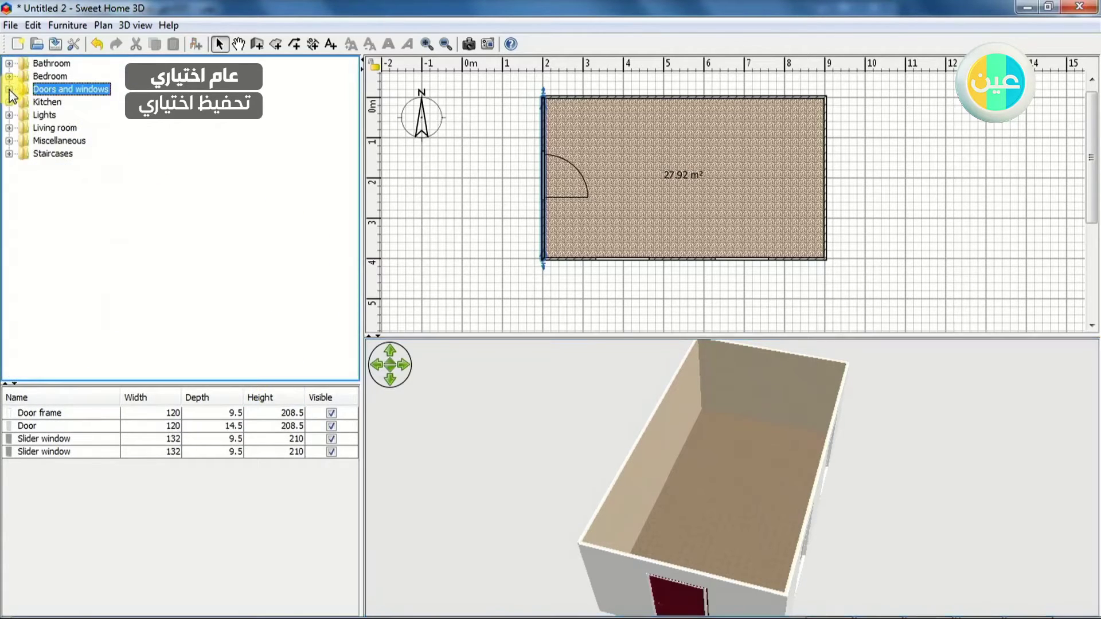
pyautogui.click(11, 127)
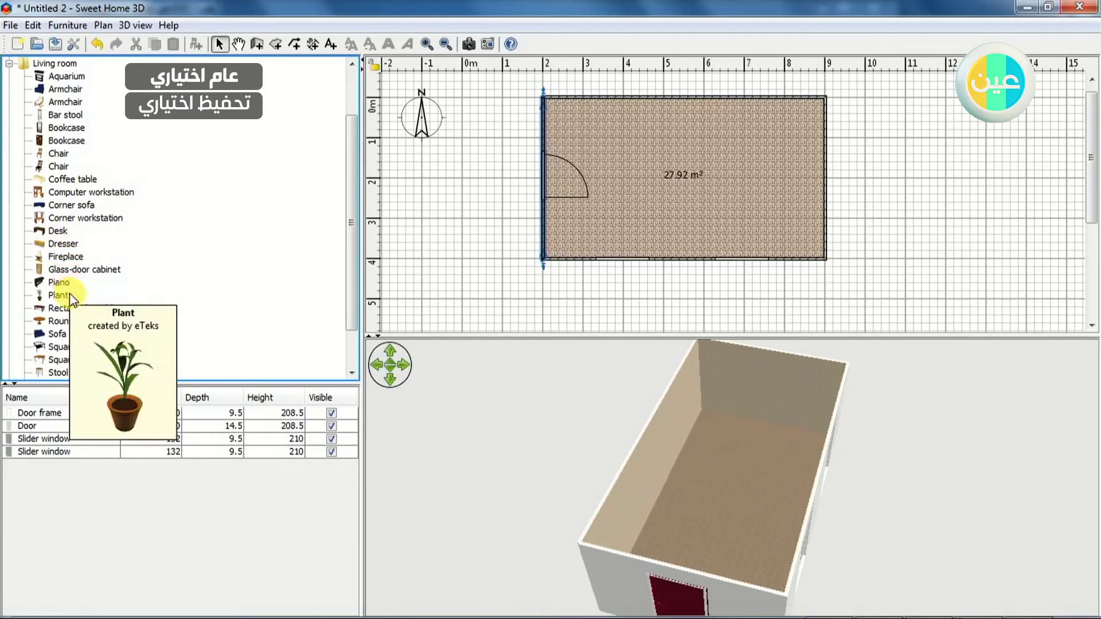
# Place one Sofa against the middle of the east wall and another against the north wall near the northeast corner.
pyautogui.click(59, 334)
pyautogui.moveTo(55, 328); pyautogui.dragTo(775, 139)
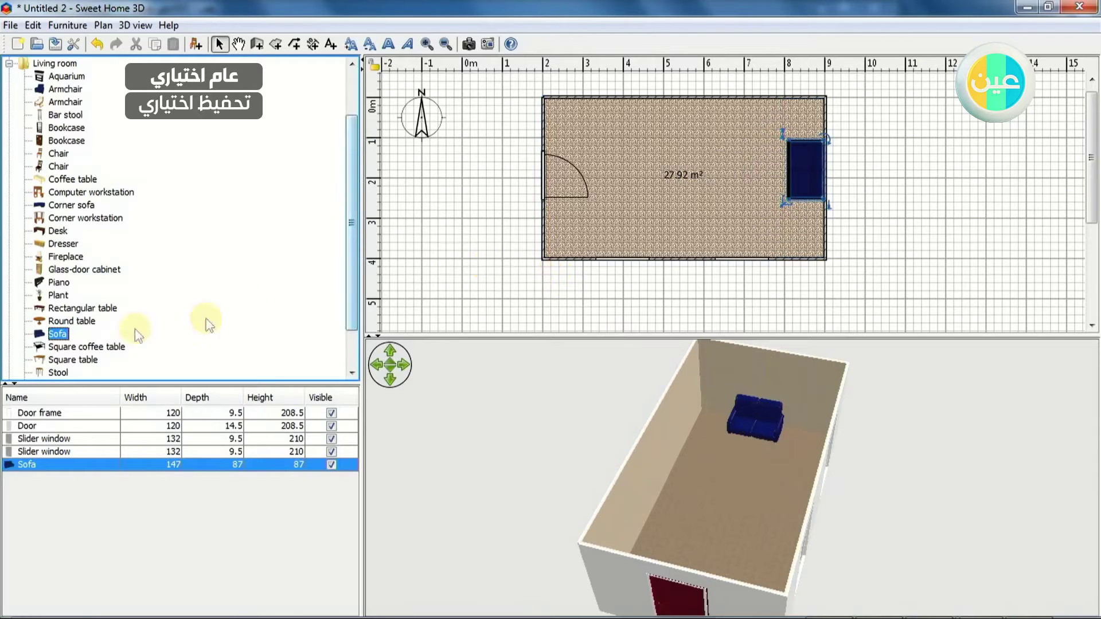
pyautogui.moveTo(63, 338); pyautogui.dragTo(714, 102)
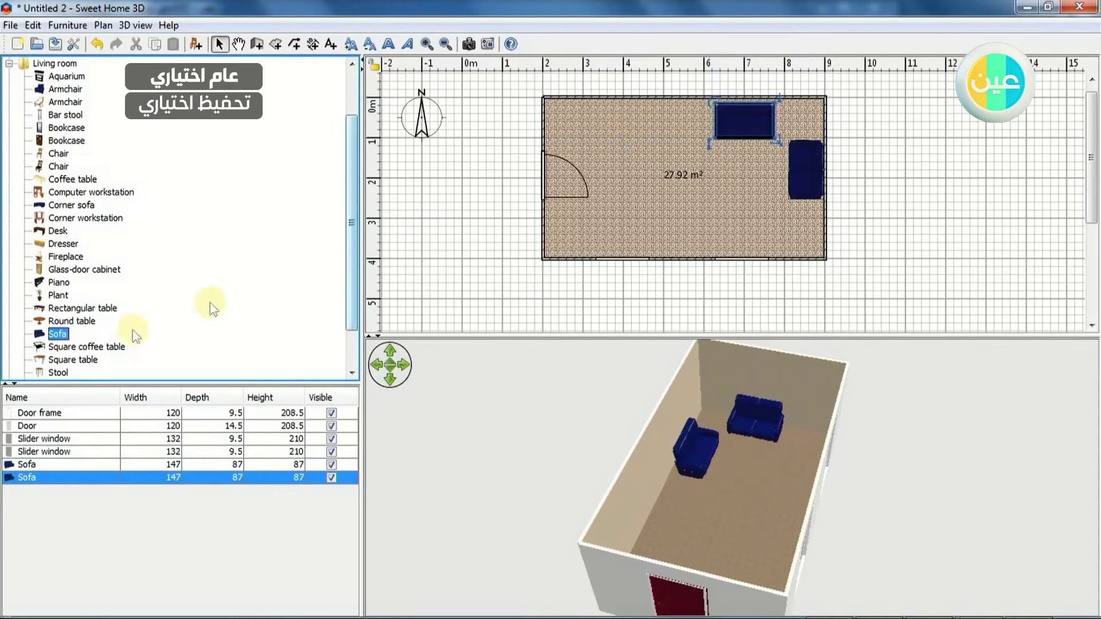
# Add a third Sofa near the south wall opposite the north one, and rotate it 180° to face north.
pyautogui.moveTo(63, 334); pyautogui.dragTo(711, 208)
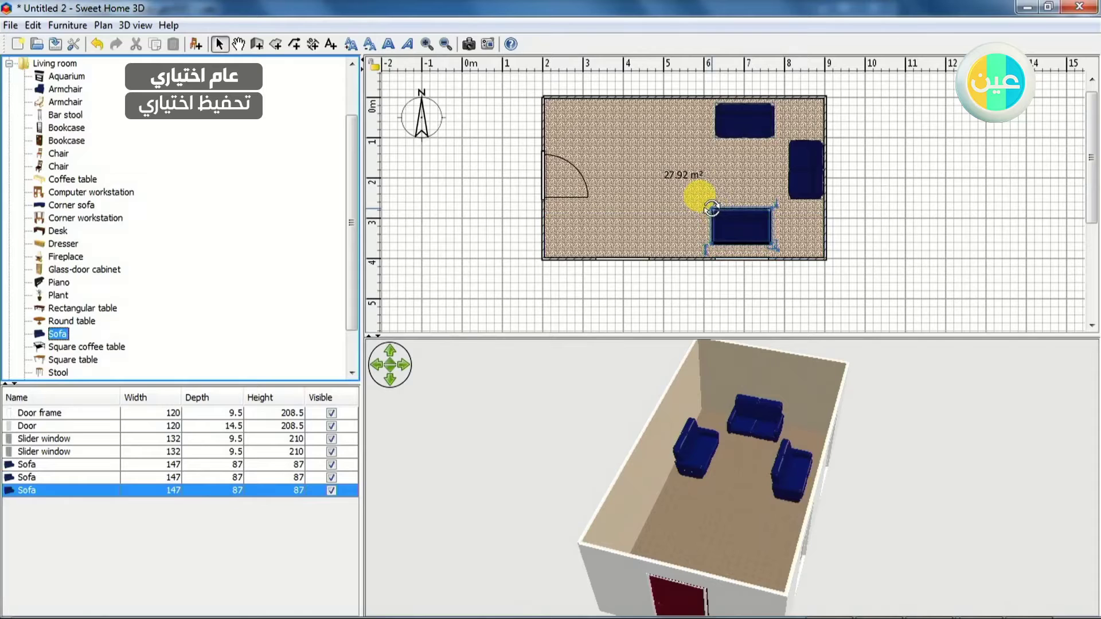
pyautogui.moveTo(710, 207); pyautogui.dragTo(771, 237)
pyautogui.moveTo(723, 551); pyautogui.dragTo(763, 545)
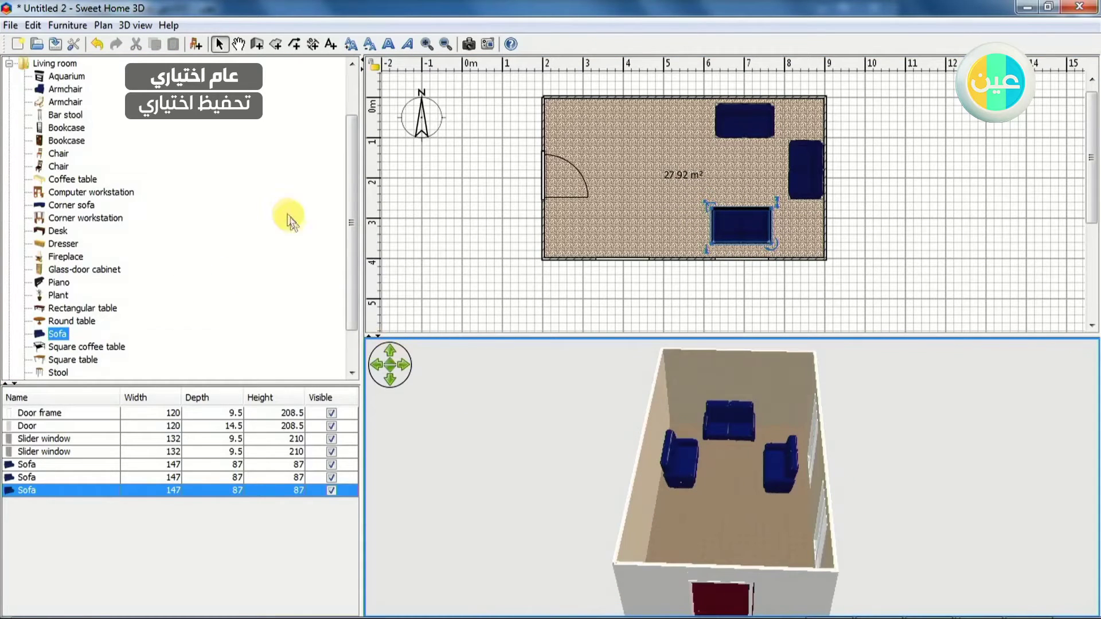
# Place a Round table between the three sofas and shift the south sofa slightly to line up with the north one.
pyautogui.scroll(2, 349, 239)
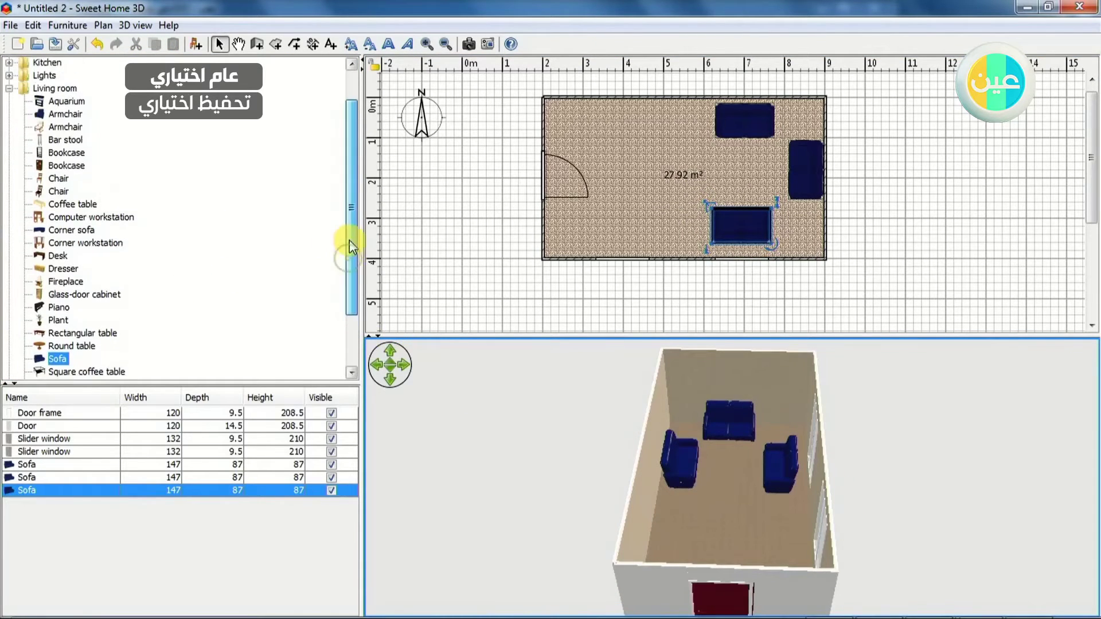
pyautogui.scroll(-3, 352, 281)
pyautogui.moveTo(352, 281); pyautogui.dragTo(353, 300)
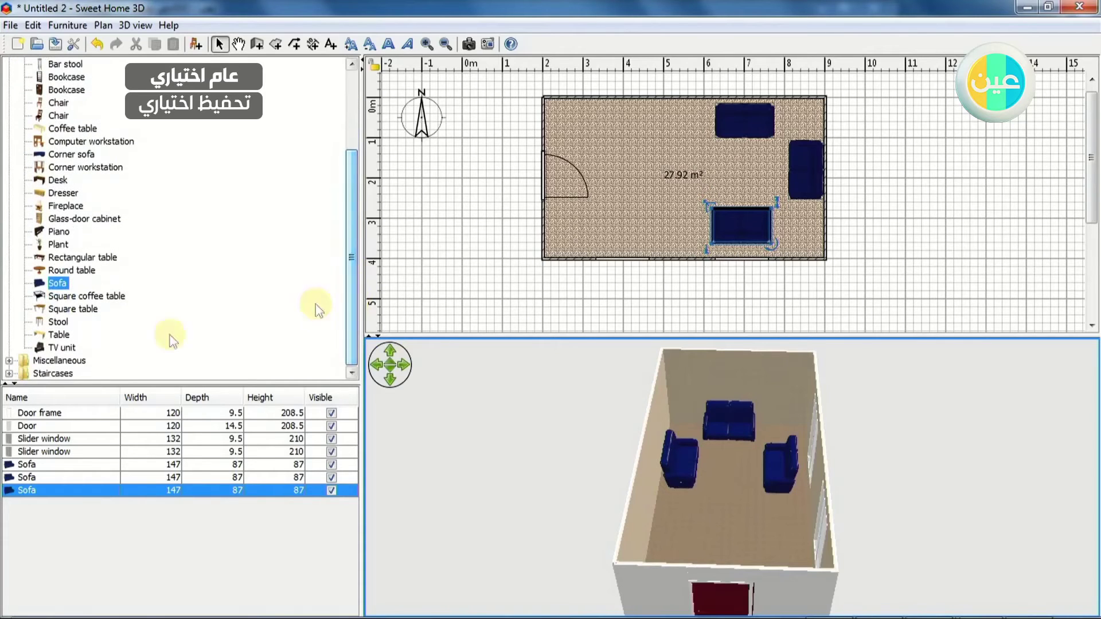
pyautogui.moveTo(55, 337)
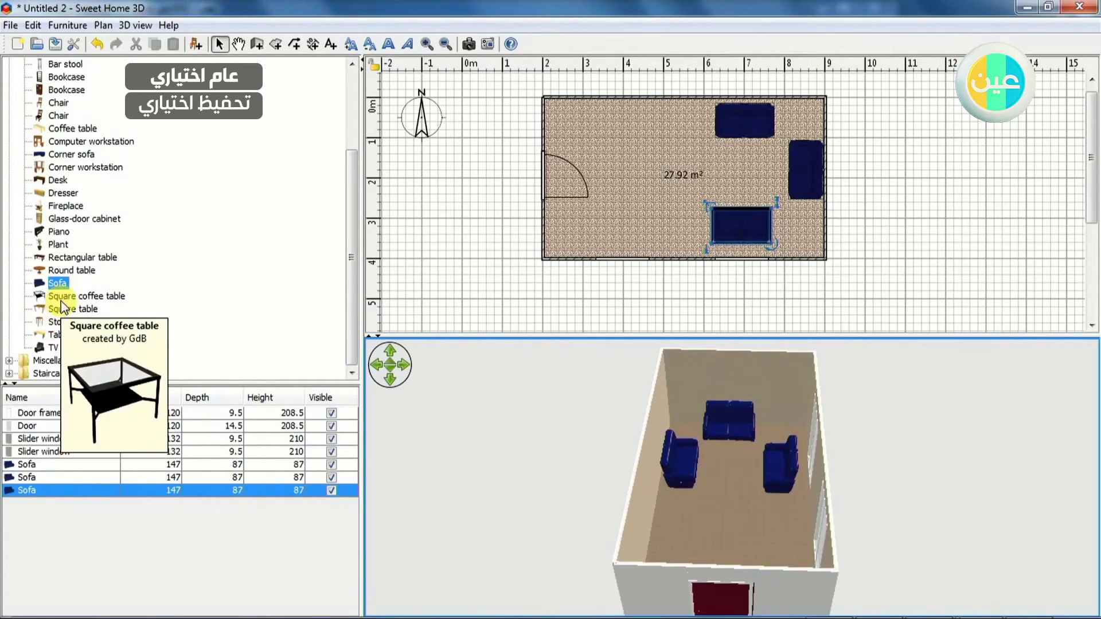
pyautogui.click(61, 273)
pyautogui.moveTo(61, 274); pyautogui.dragTo(718, 146)
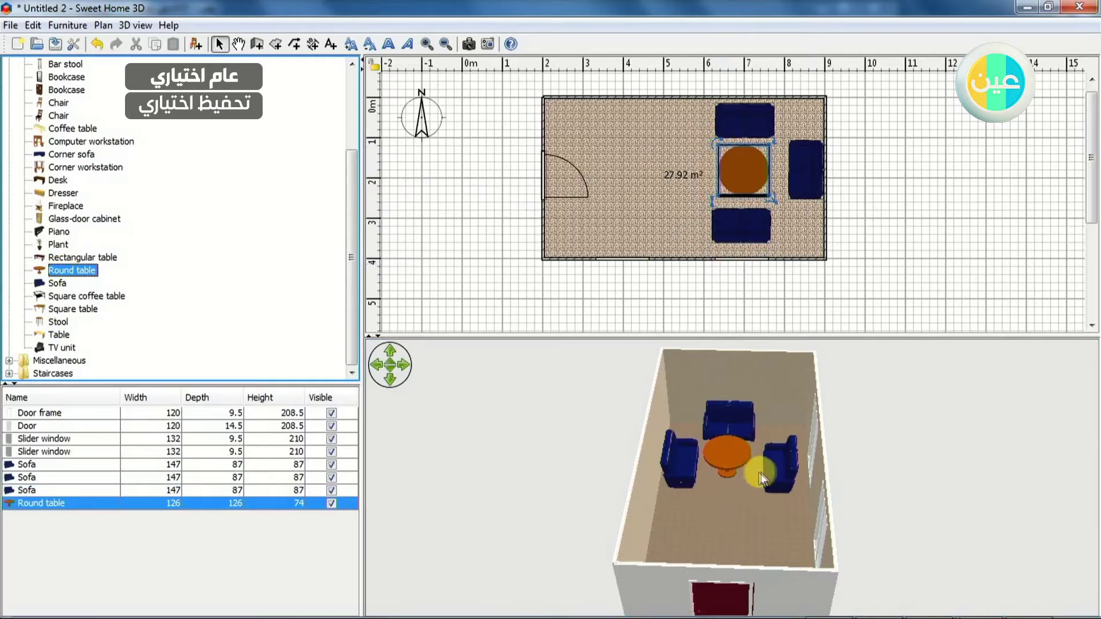
pyautogui.moveTo(741, 221); pyautogui.dragTo(745, 218)
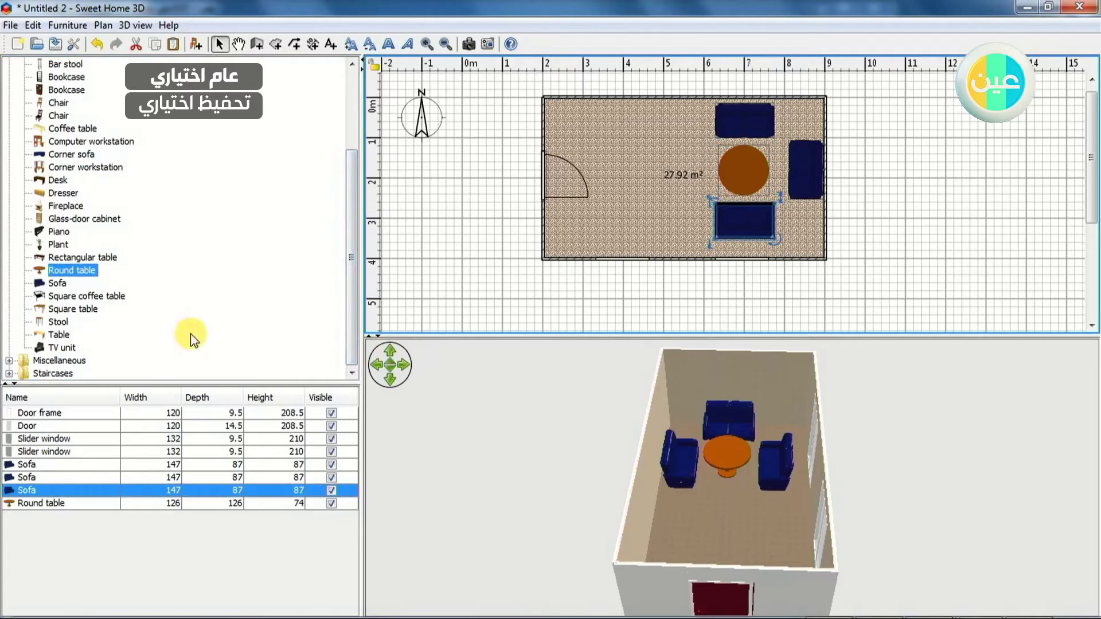
# Place a Plant on the centre of the round table and view it in 3D.
pyautogui.click(64, 246)
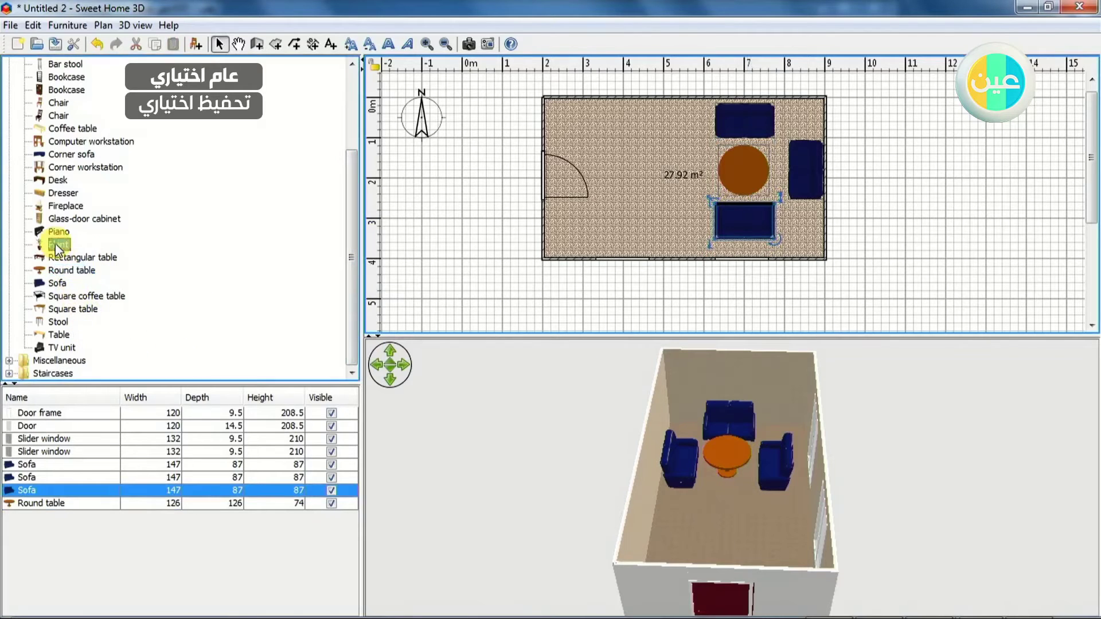
pyautogui.moveTo(59, 245); pyautogui.dragTo(733, 160)
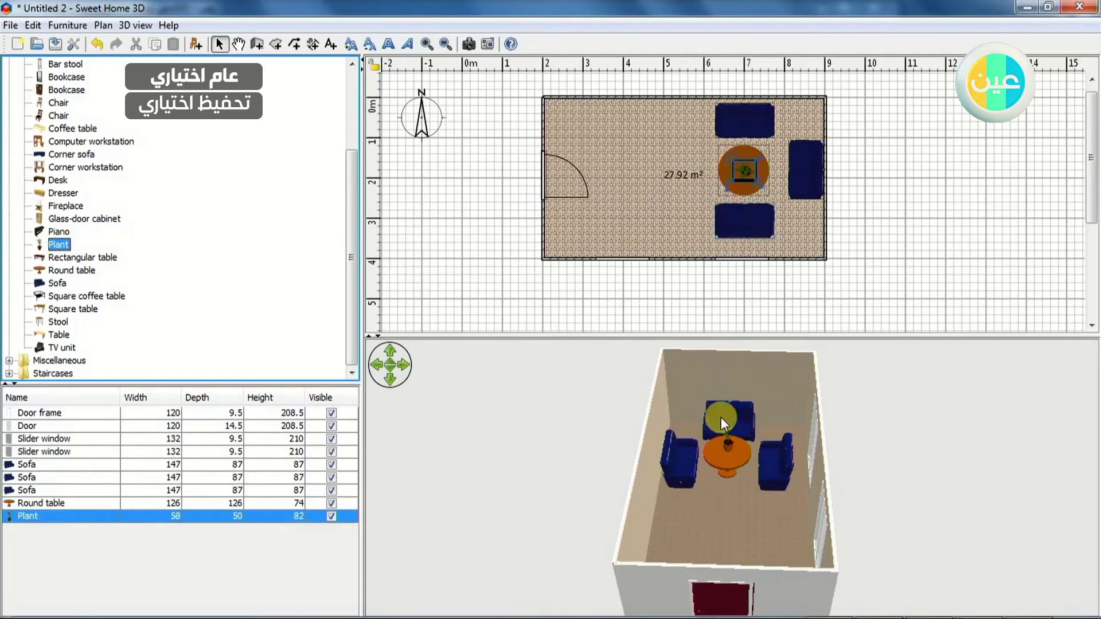
pyautogui.moveTo(720, 494); pyautogui.dragTo(655, 504)
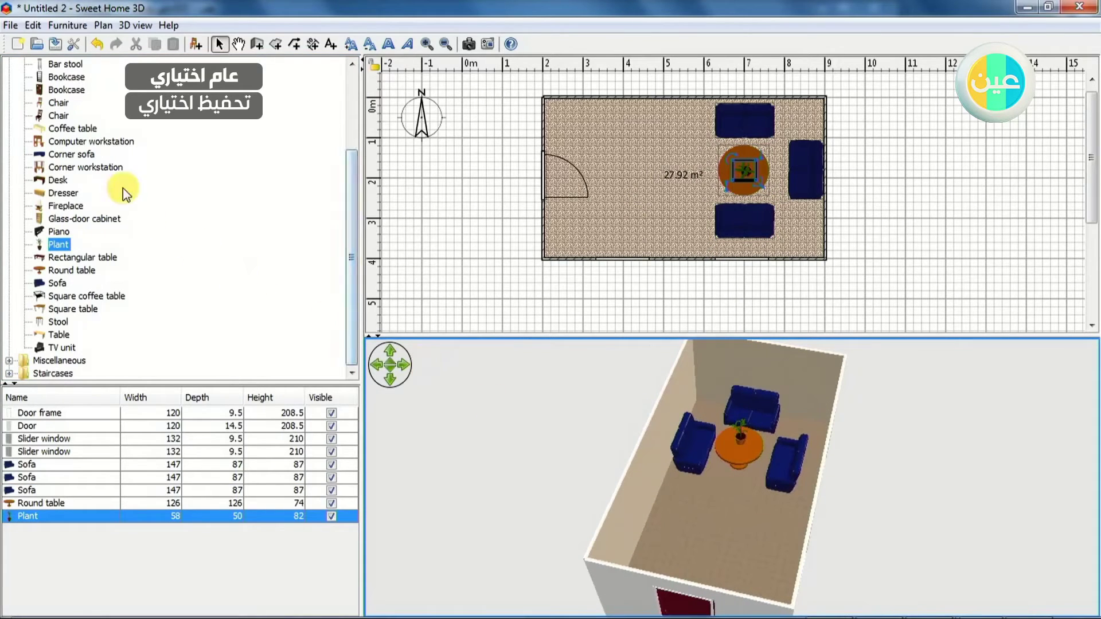
# Place the second Bookcase model from the Living room category against the north wall, west of the north sofa.
pyautogui.click(66, 91)
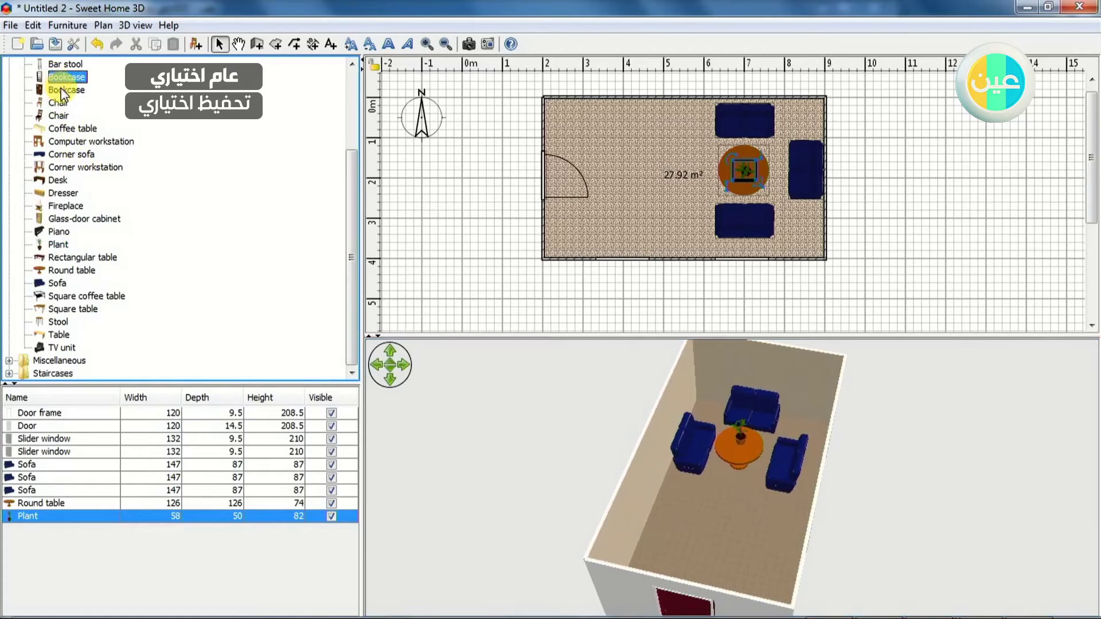
pyautogui.moveTo(63, 94); pyautogui.dragTo(654, 101)
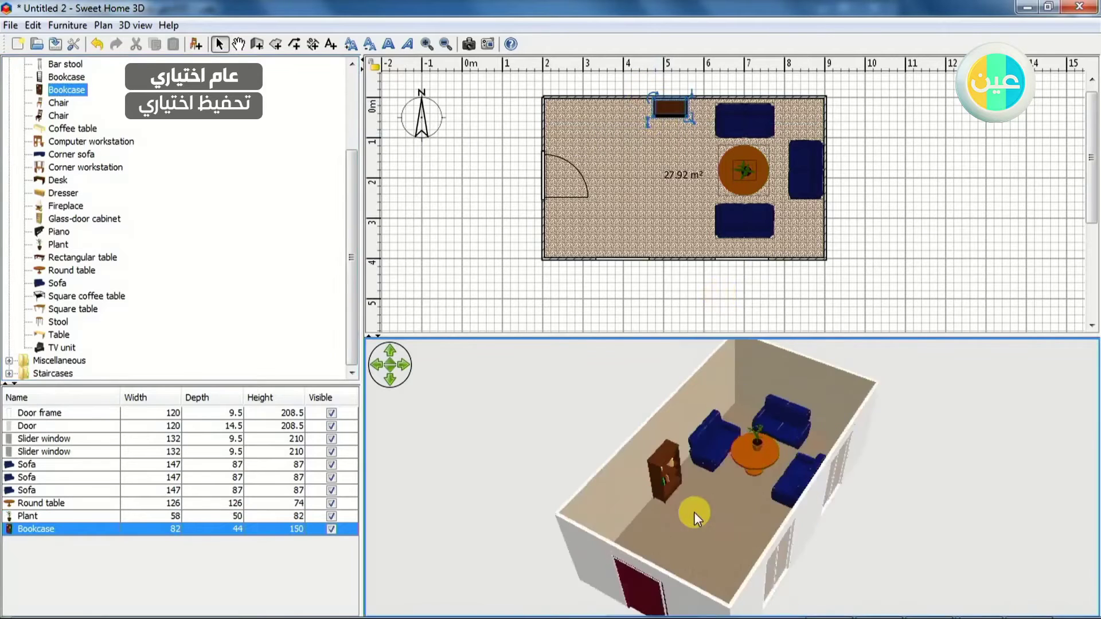